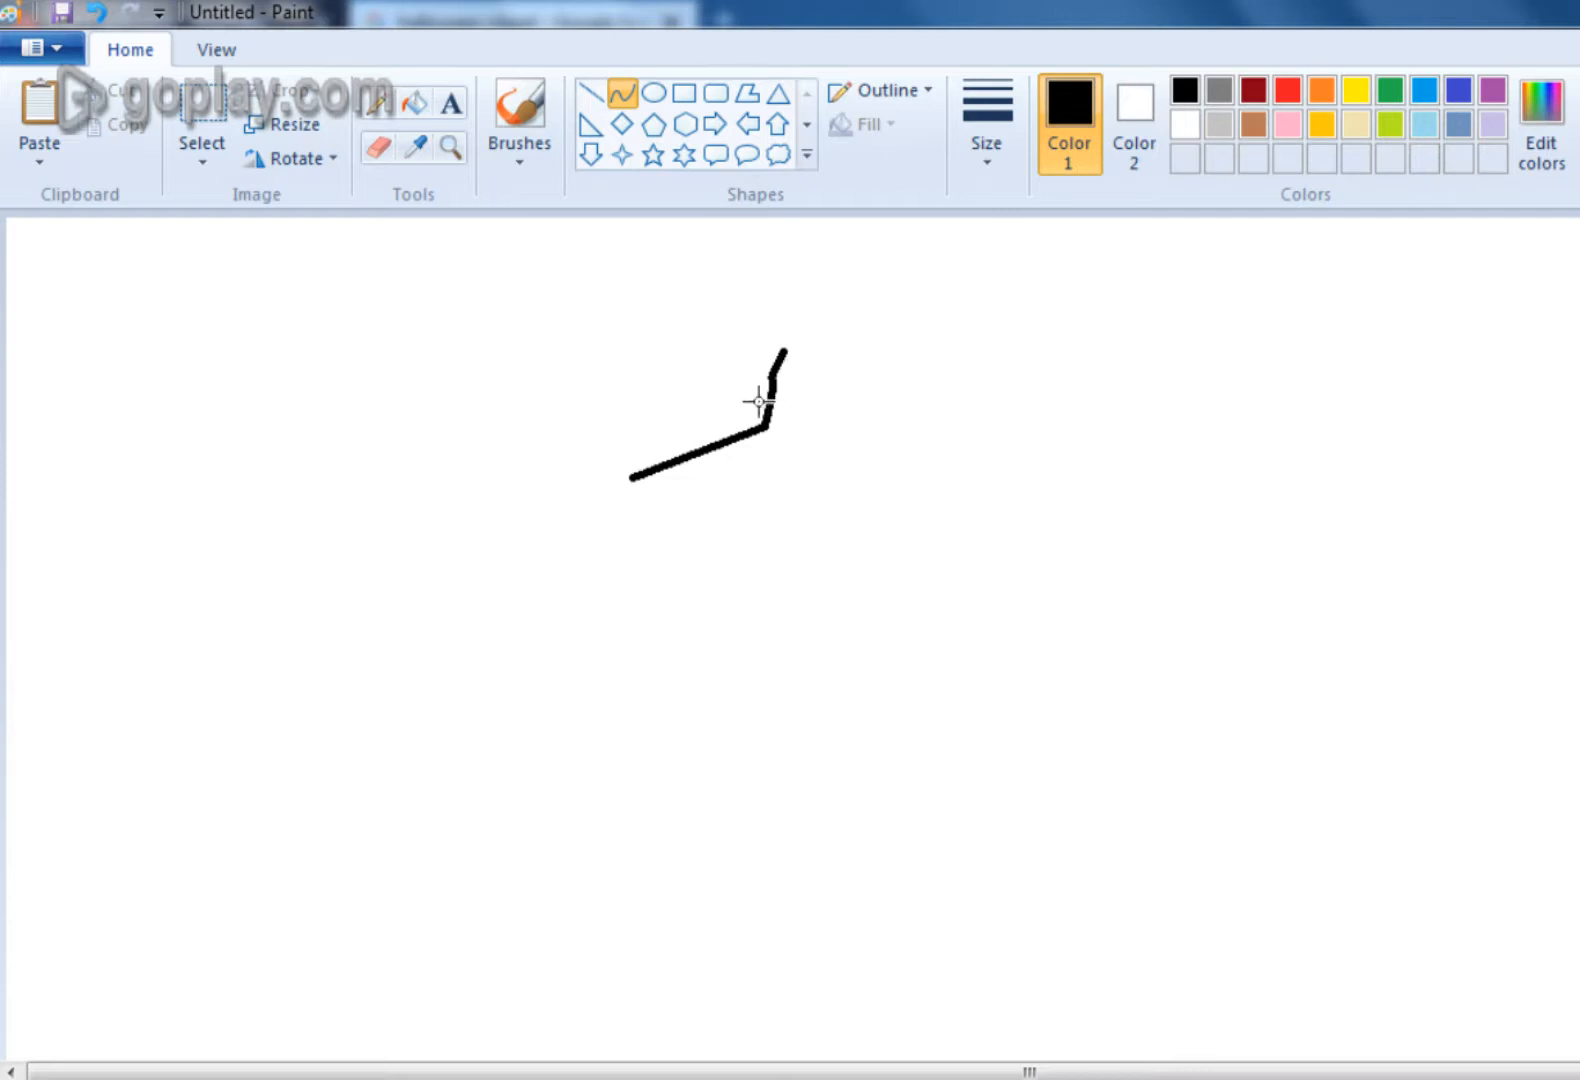
- Redraw the inner edge of the upright ear as a smooth curve rising from the end of the forehead line
{"action": "left_click", "coordinate": [758, 401]}
{"action": "key", "text": "ctrl+z"}
{"action": "mouse_move", "coordinate": [767, 387]}
{"action": "left_mouse_down"}
{"action": "mouse_move", "coordinate": [793, 331]}
{"action": "mouse_move", "coordinate": [779, 374]}
{"action": "mouse_move", "coordinate": [765, 369]}
{"action": "left_mouse_up"}
{"action": "key", "text": "ctrl+z"}
{"action": "left_click", "coordinate": [596, 99]}
{"action": "left_click", "coordinate": [615, 95]}
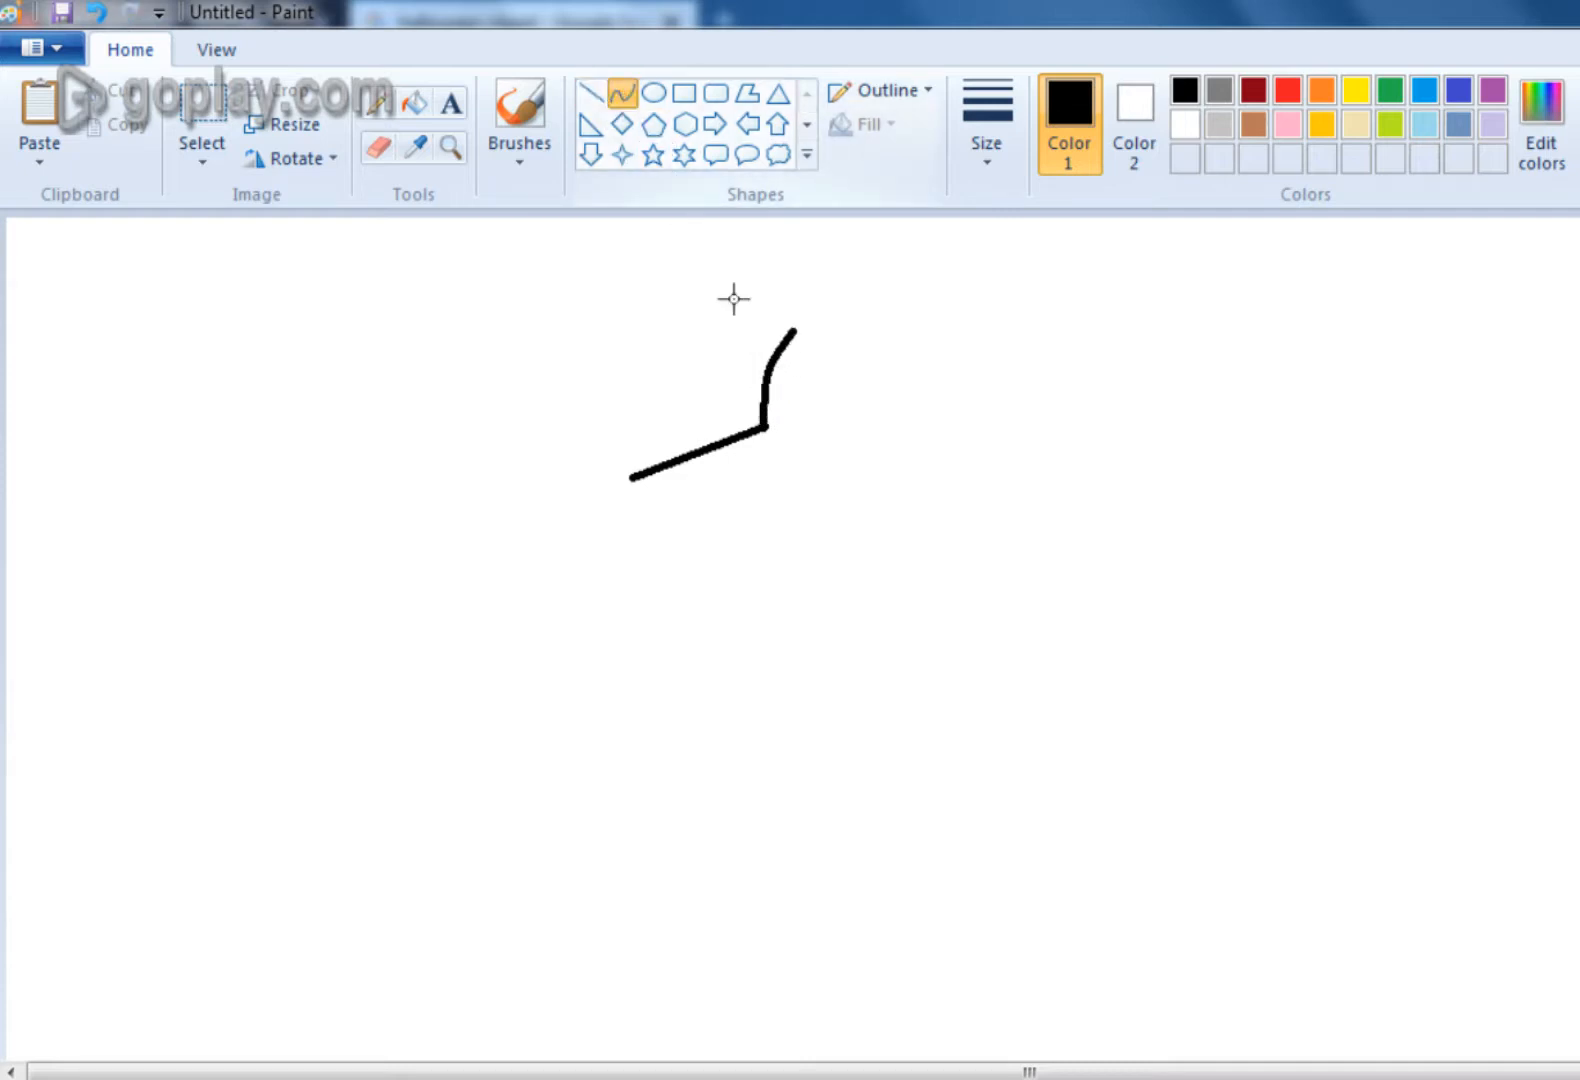
- Draw the near side of the face as an outward-bowed curve from the upright ear's tip down to the chin
{"action": "left_click_drag", "start_coordinate": [793, 334], "coordinate": [769, 625]}
{"action": "left_click_drag", "start_coordinate": [786, 495], "coordinate": [808, 494]}
{"action": "left_click", "coordinate": [599, 93]}
{"action": "left_click", "coordinate": [621, 93]}
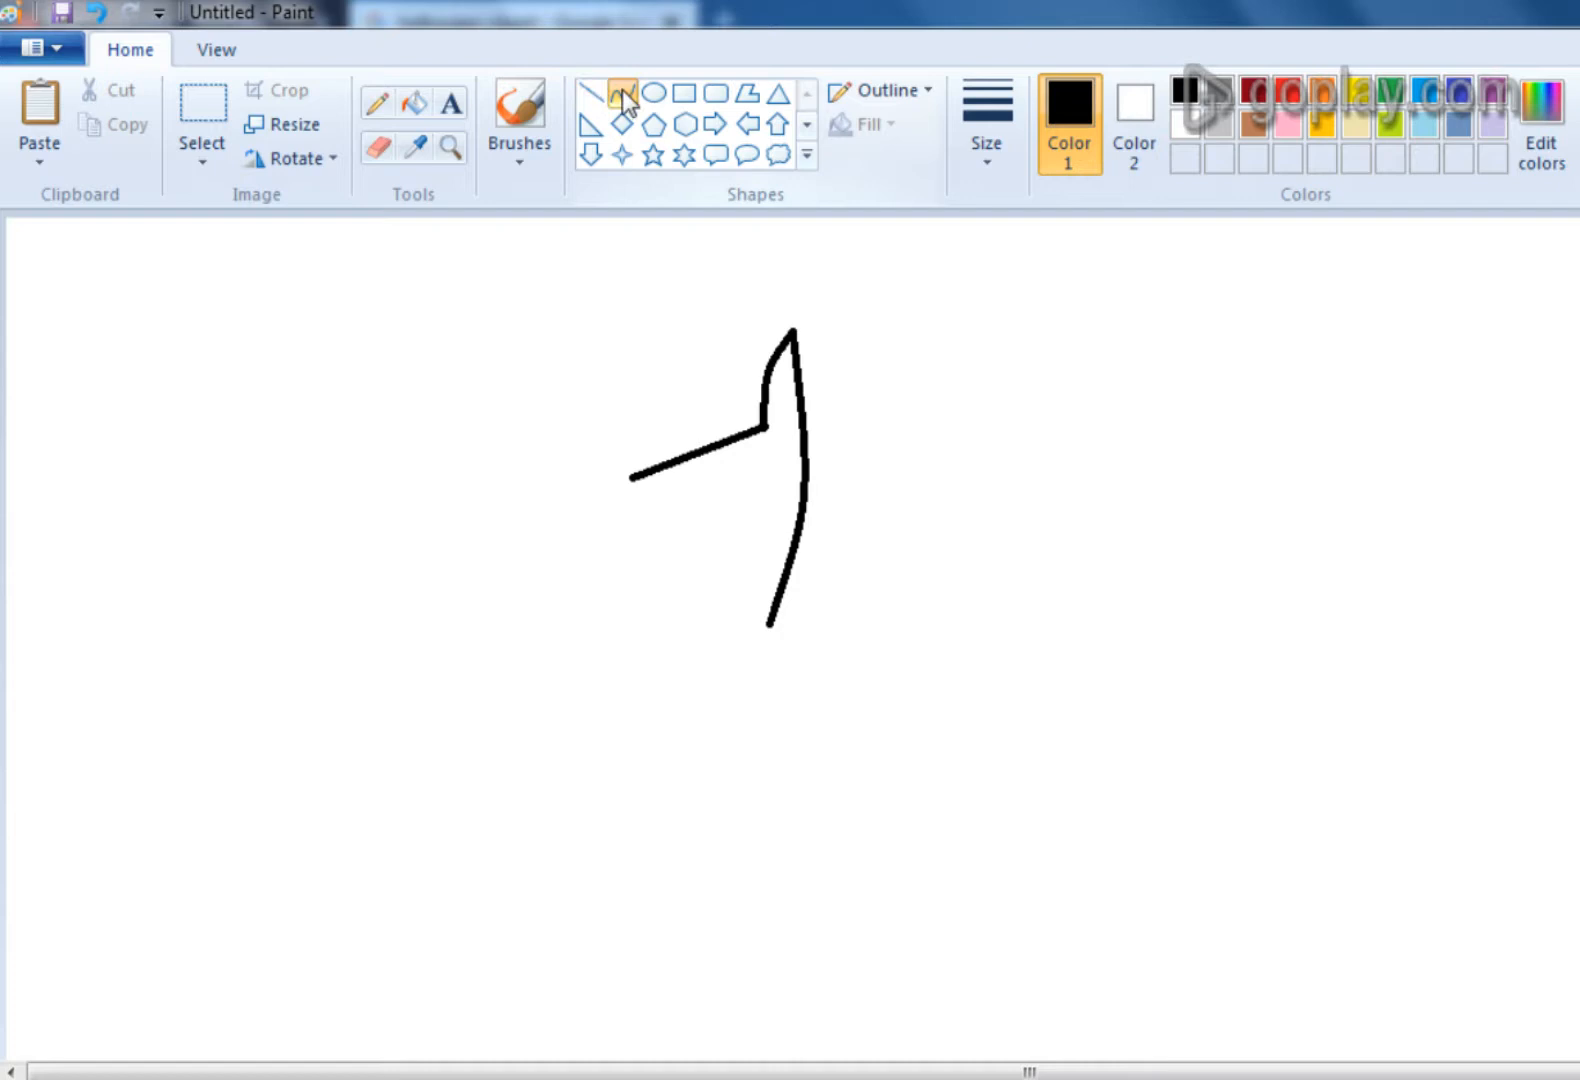
- Draw the second ear as a curve off the forehead's other end and curve the far cheek from its tip to the chin
{"action": "mouse_move", "coordinate": [633, 478]}
{"action": "left_mouse_down"}
{"action": "mouse_move", "coordinate": [536, 448]}
{"action": "mouse_move", "coordinate": [600, 437]}
{"action": "mouse_move", "coordinate": [582, 487]}
{"action": "mouse_move", "coordinate": [712, 600]}
{"action": "mouse_move", "coordinate": [766, 624]}
{"action": "left_mouse_up"}
{"action": "left_click", "coordinate": [590, 93]}
{"action": "left_click", "coordinate": [621, 93]}
{"action": "left_click_drag", "start_coordinate": [663, 555], "coordinate": [651, 568]}
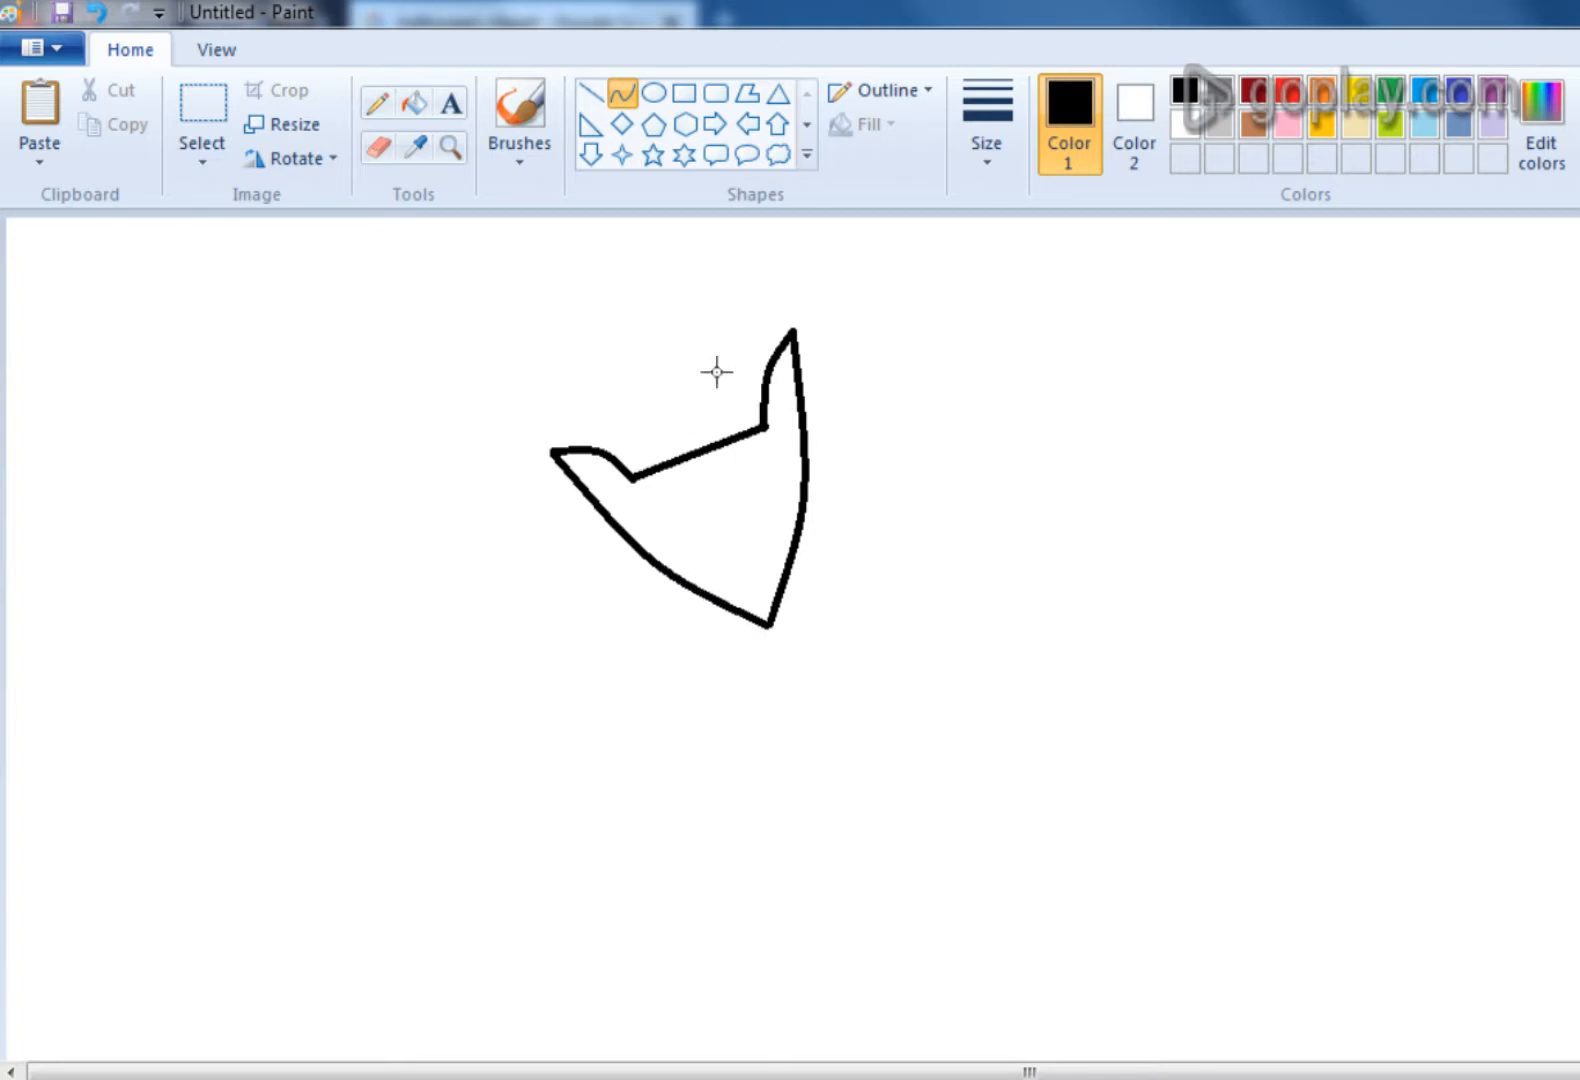
{"action": "left_click", "coordinate": [624, 97]}
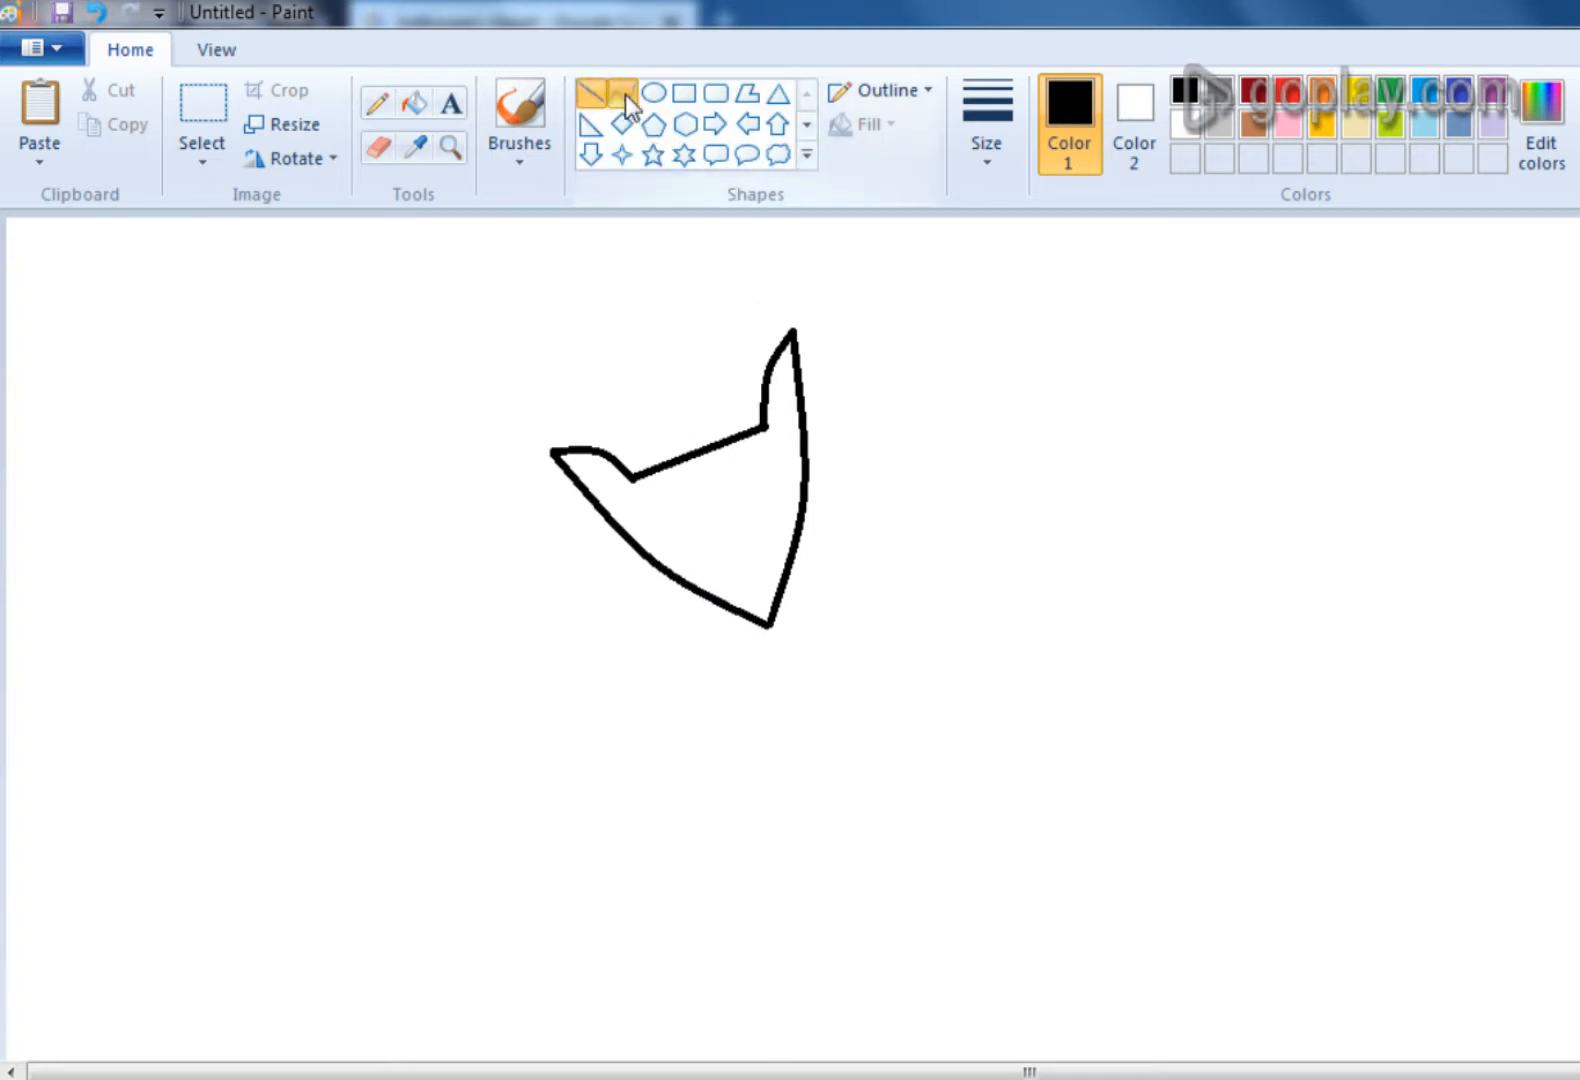
{"action": "left_click_drag", "start_coordinate": [798, 405], "coordinate": [1232, 528]}
{"action": "left_click_drag", "start_coordinate": [1019, 464], "coordinate": [1027, 448]}
{"action": "left_click", "coordinate": [1029, 448]}
{"action": "key", "text": "ctrl+z"}
- Draw the animal's back as an upward-arched curve from the upright ear down to the rump
{"action": "left_click_drag", "start_coordinate": [804, 413], "coordinate": [1204, 548]}
{"action": "left_click_drag", "start_coordinate": [954, 461], "coordinate": [1035, 387]}
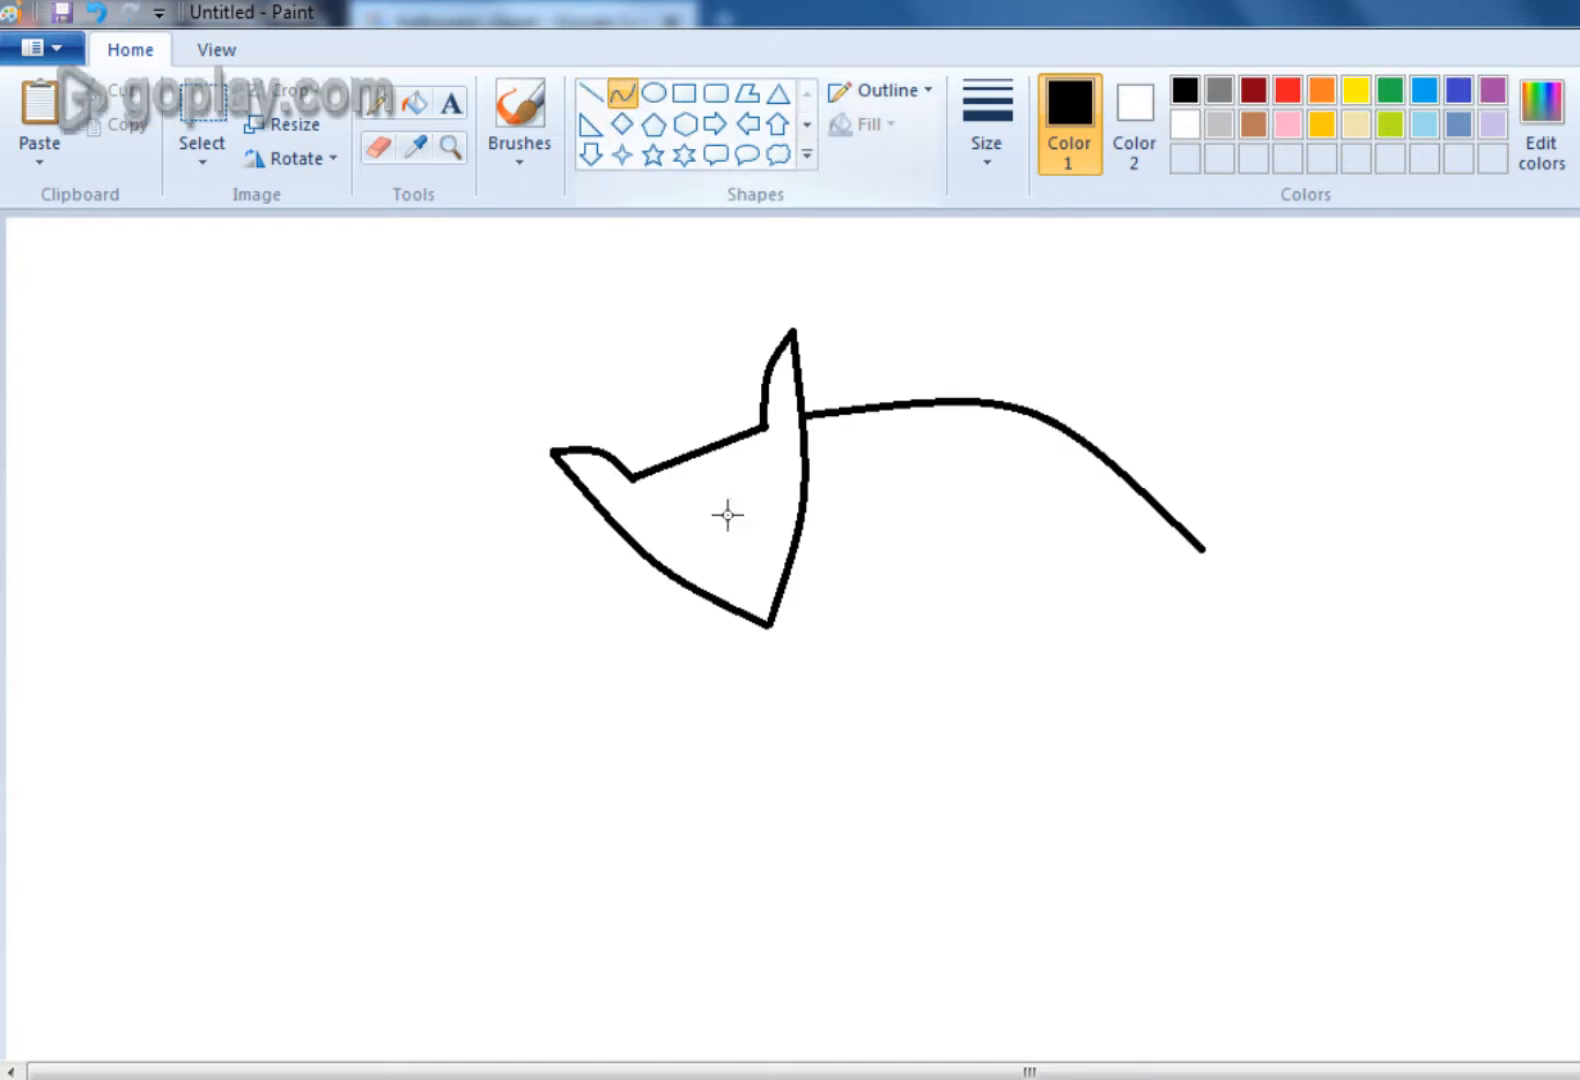
- Draw the first front leg with a straight line down from the chin and a slightly bent line back up from the foot
{"action": "left_click_drag", "start_coordinate": [780, 600], "coordinate": [885, 797]}
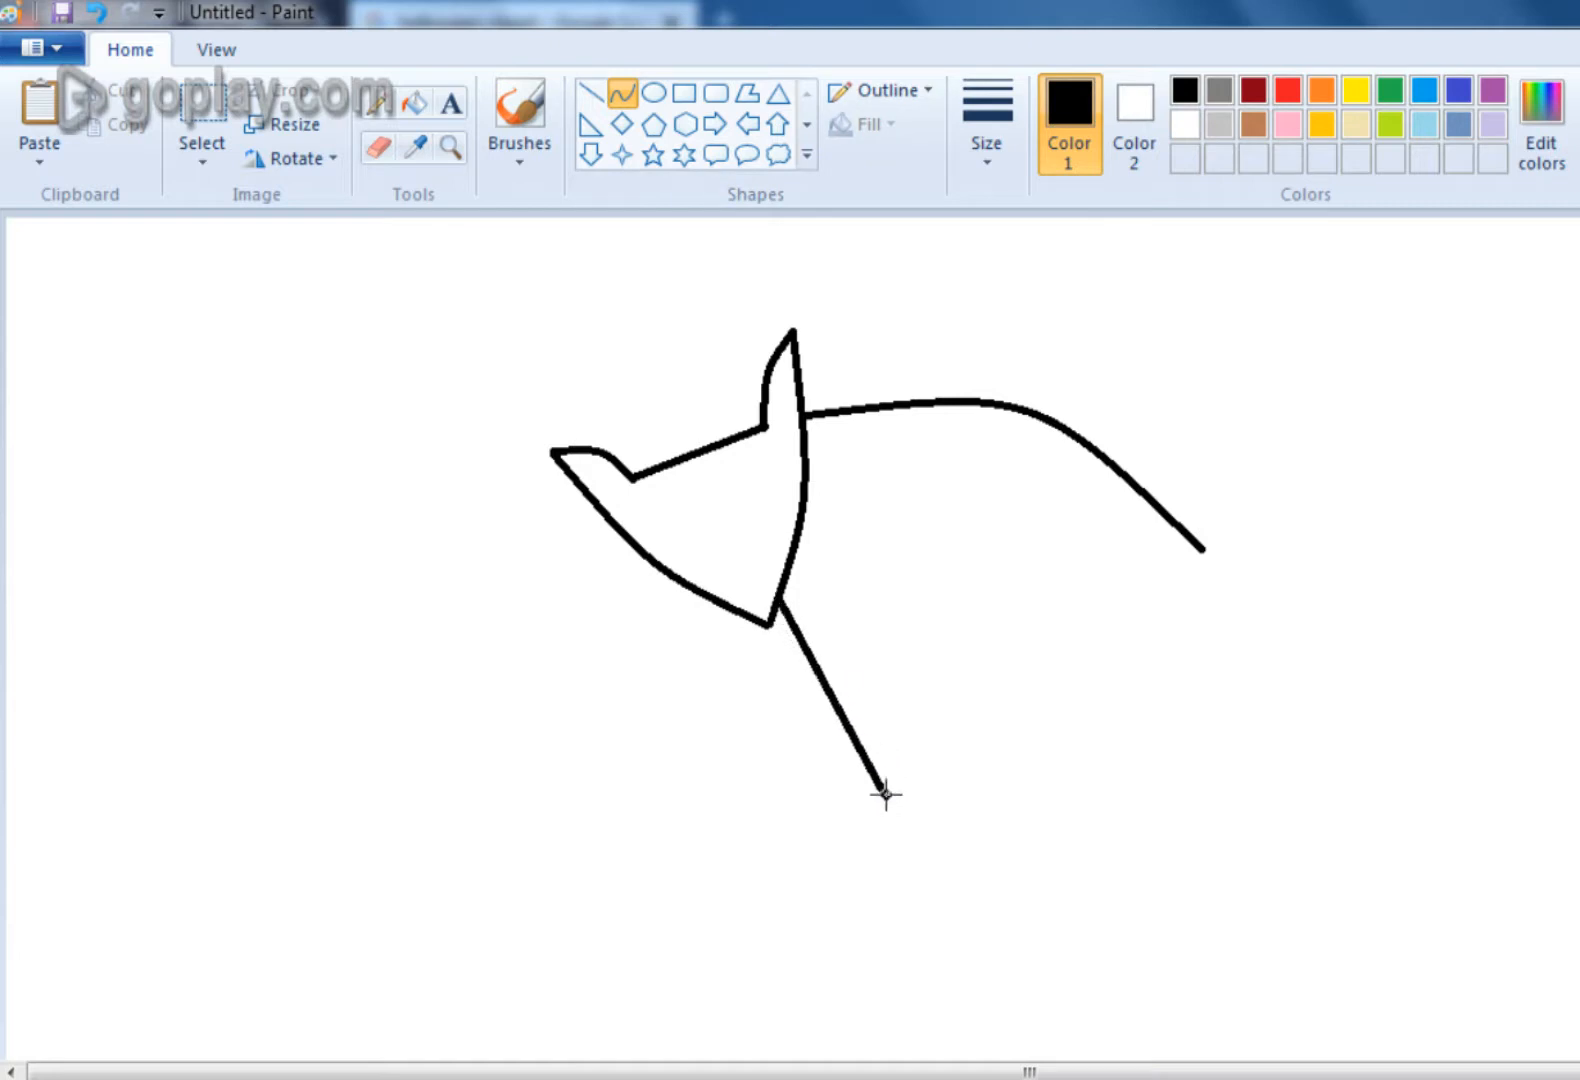
{"action": "left_click", "coordinate": [596, 94]}
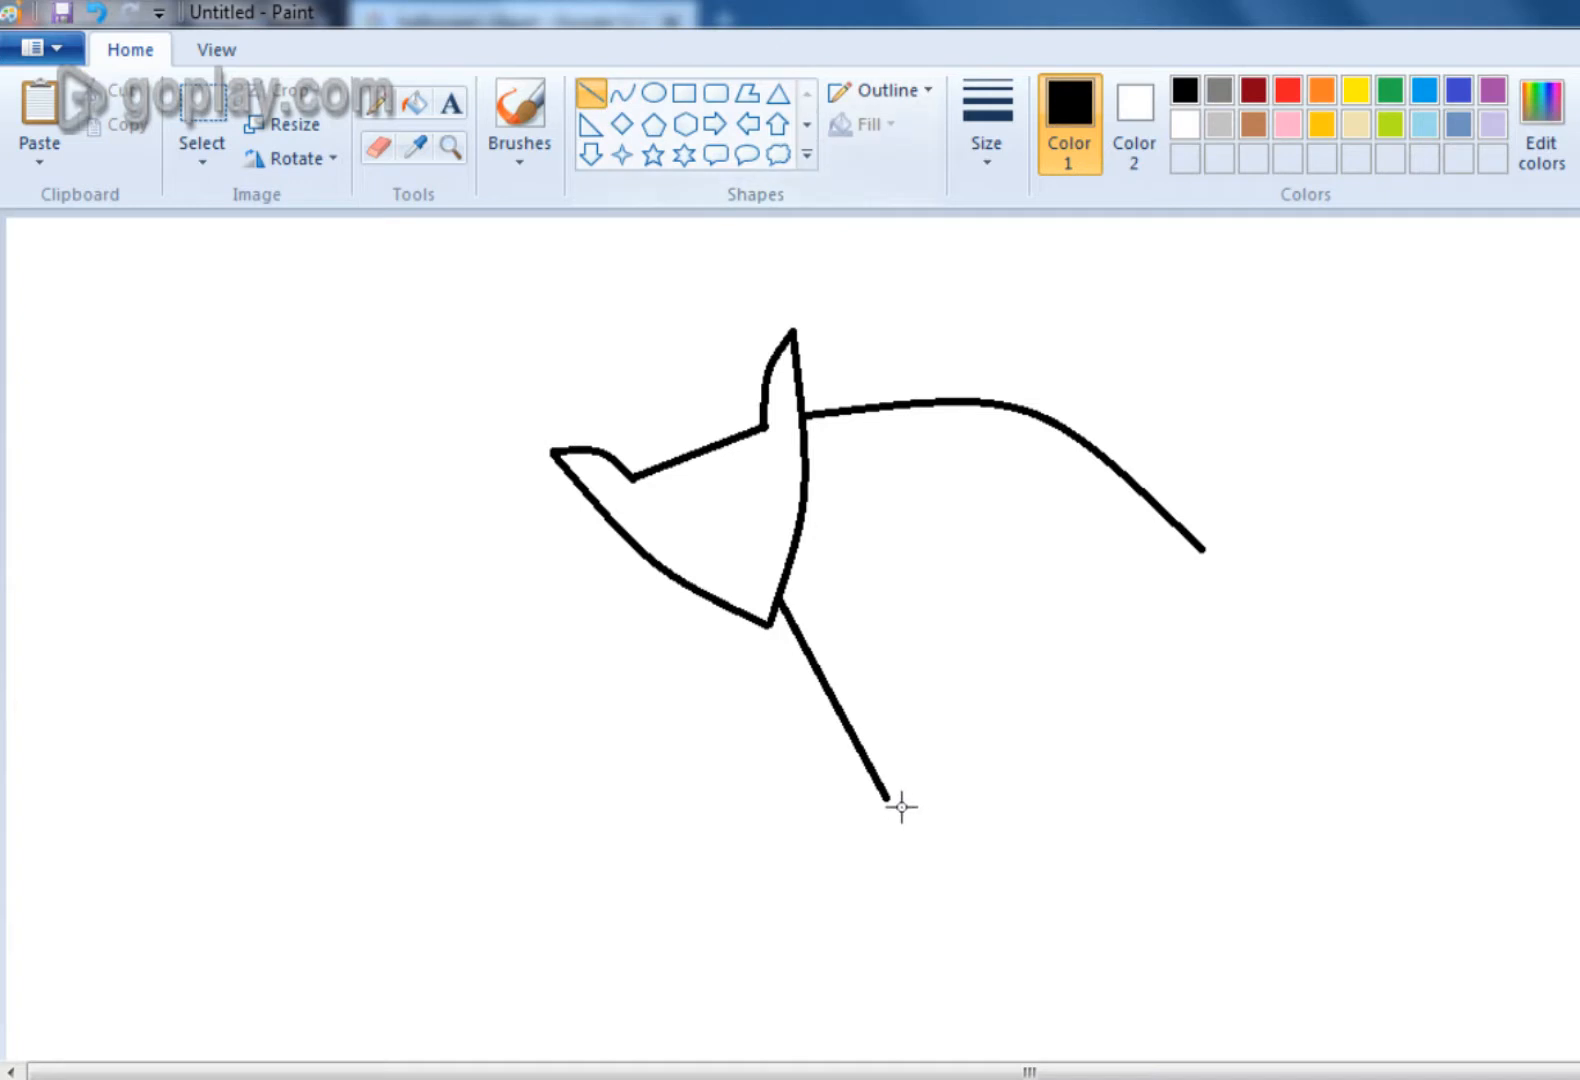
{"action": "left_click_drag", "start_coordinate": [881, 799], "coordinate": [878, 664]}
{"action": "key", "text": "ctrl+z"}
{"action": "left_click_drag", "start_coordinate": [889, 797], "coordinate": [886, 598]}
{"action": "left_click", "coordinate": [853, 620]}
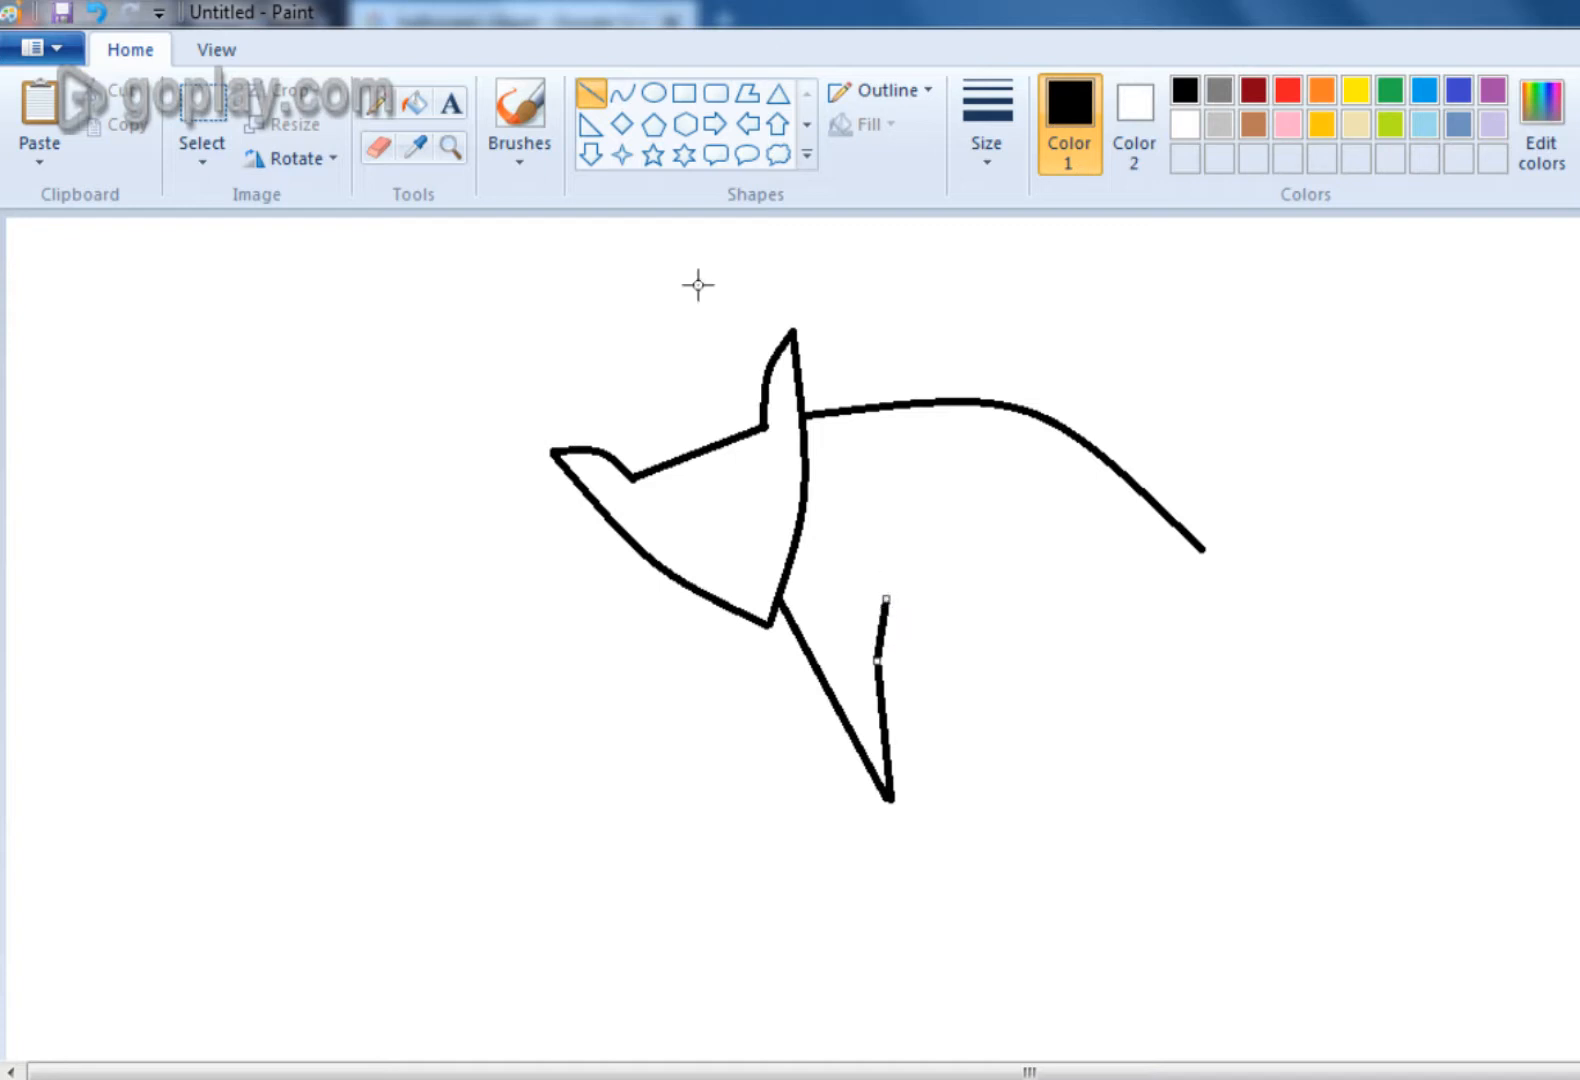
{"action": "left_click", "coordinate": [618, 103]}
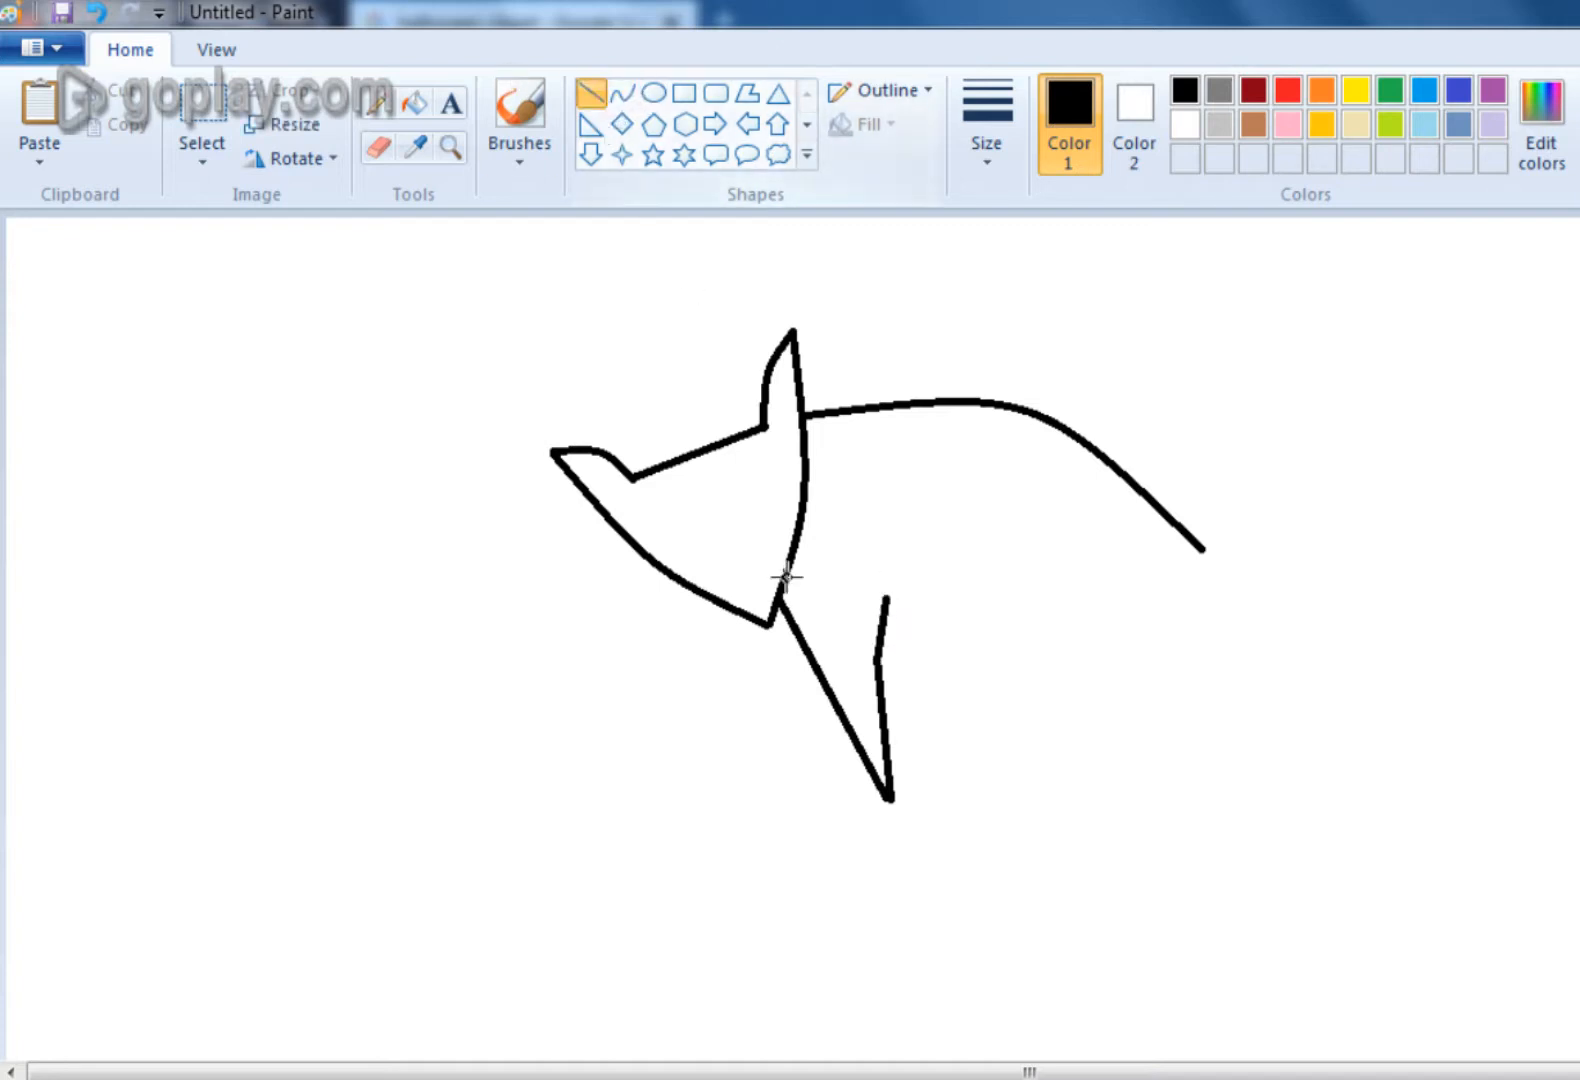
- Draw the front edge of the second front leg as an inward-bowed curve from the first leg's top down to the foot
{"action": "left_click_drag", "start_coordinate": [884, 598], "coordinate": [966, 815]}
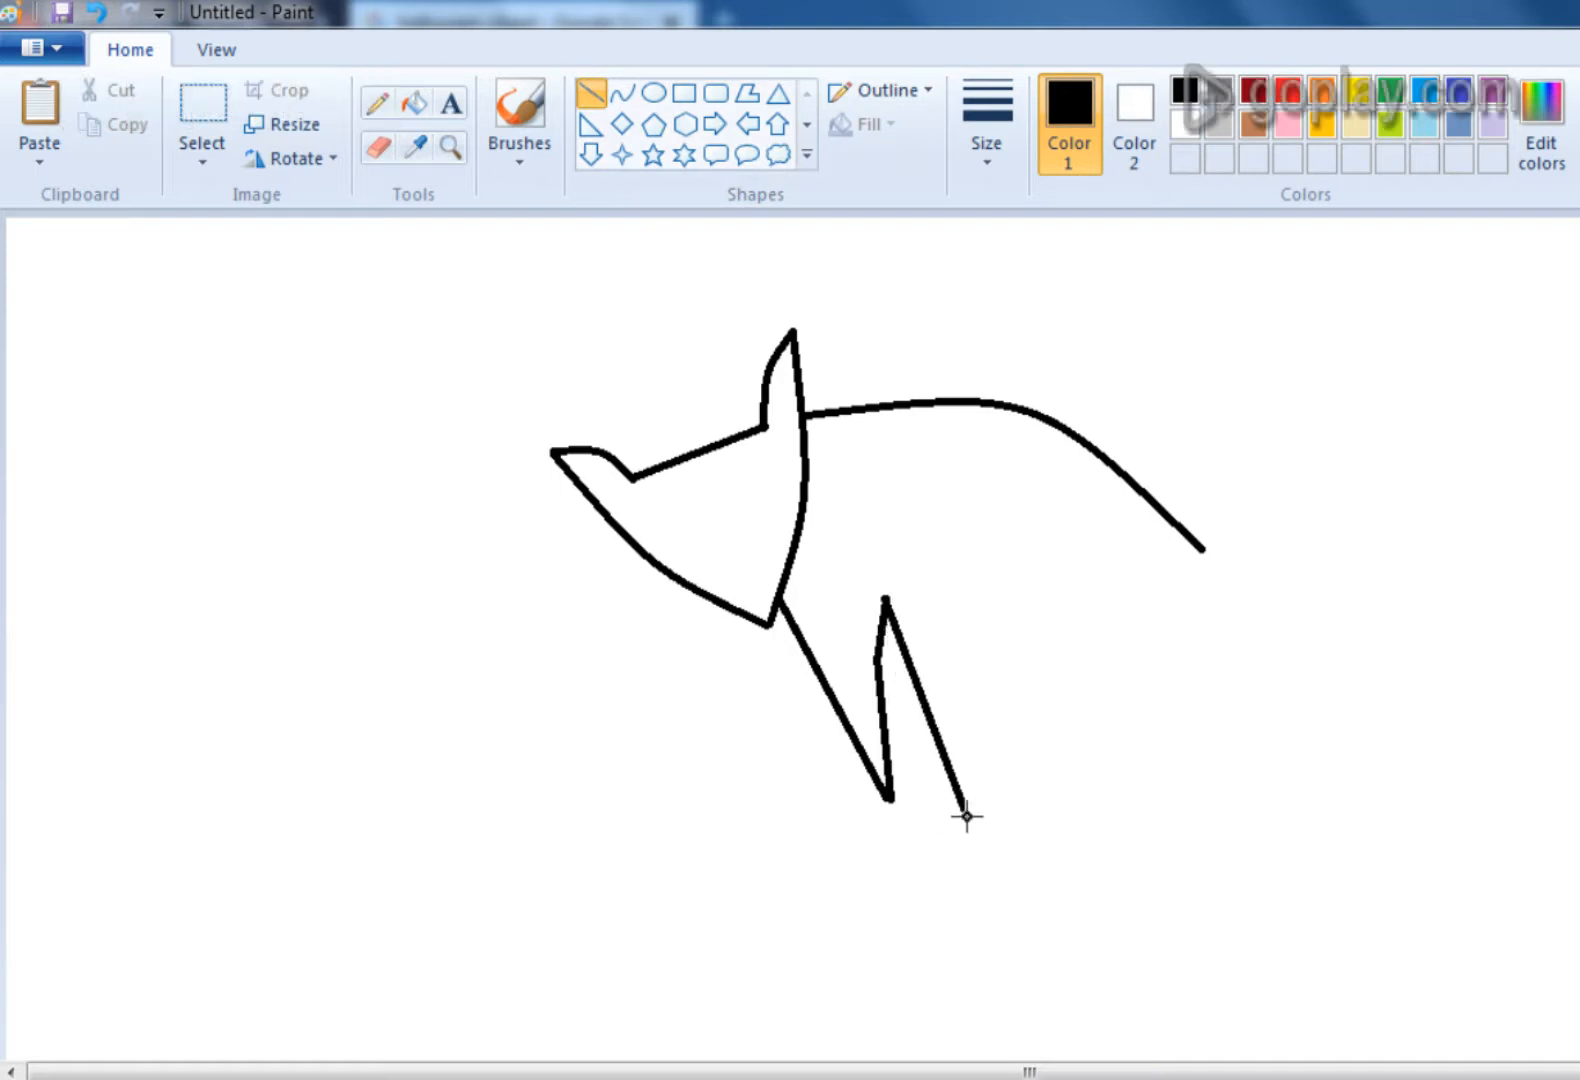
{"action": "key", "text": "ctrl+z"}
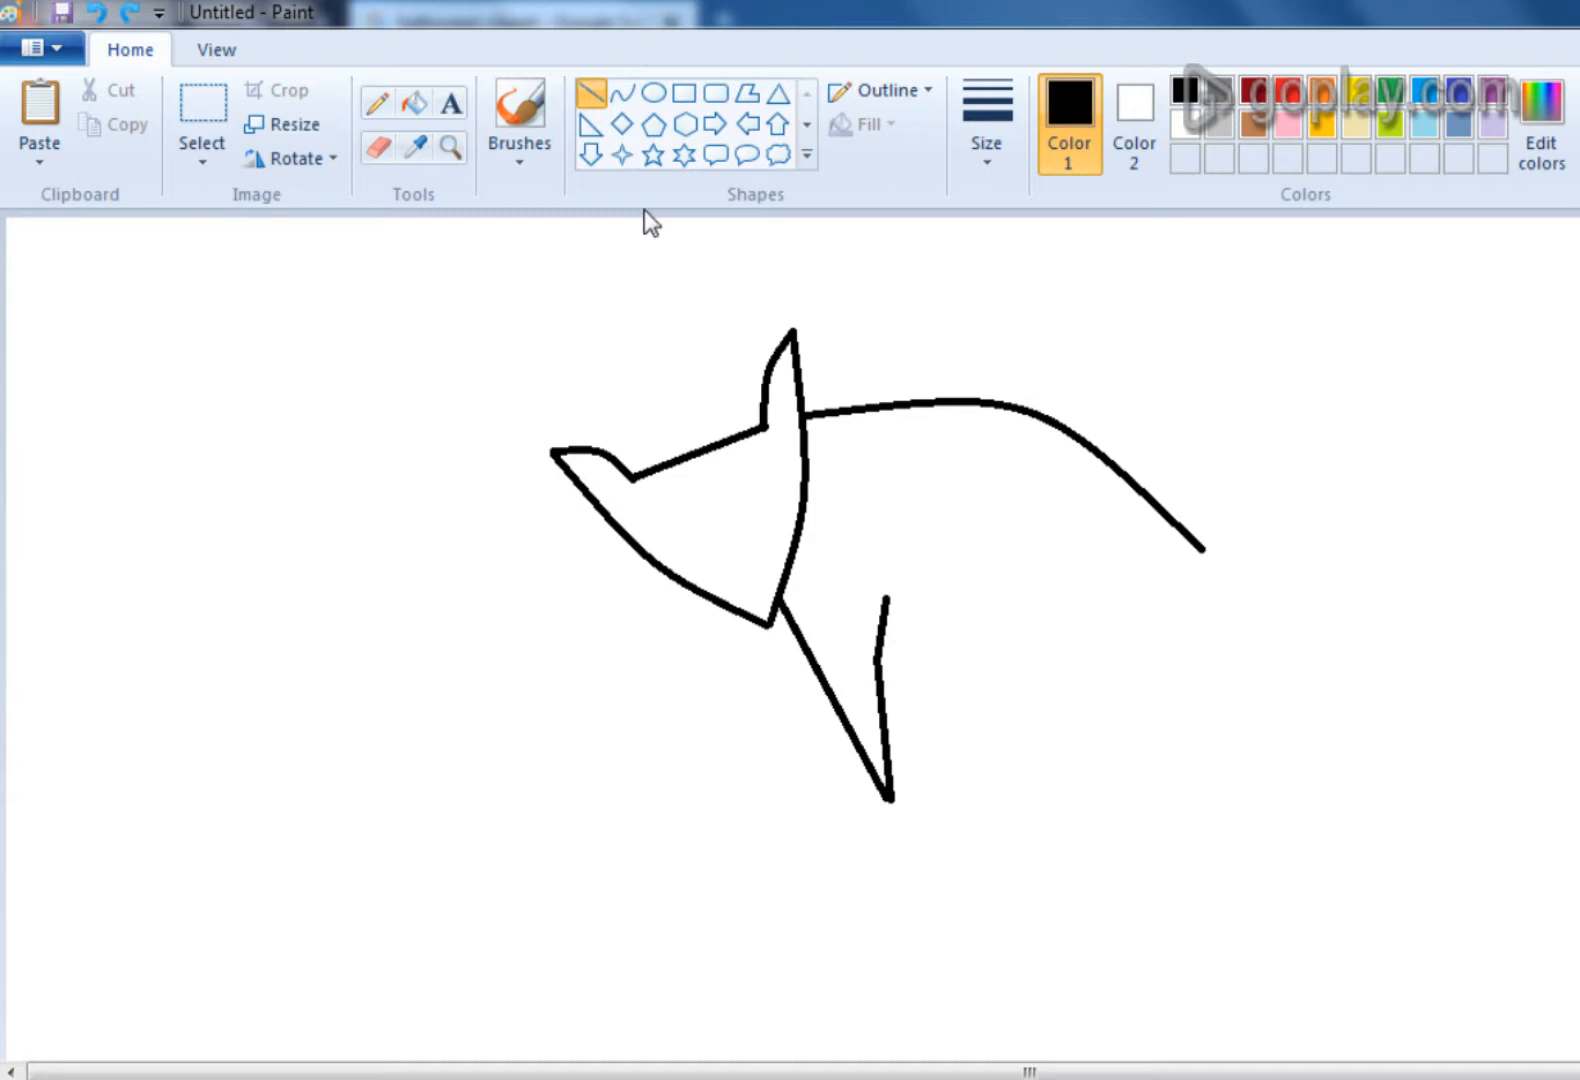
{"action": "left_click", "coordinate": [622, 96]}
{"action": "left_click_drag", "start_coordinate": [888, 600], "coordinate": [975, 815]}
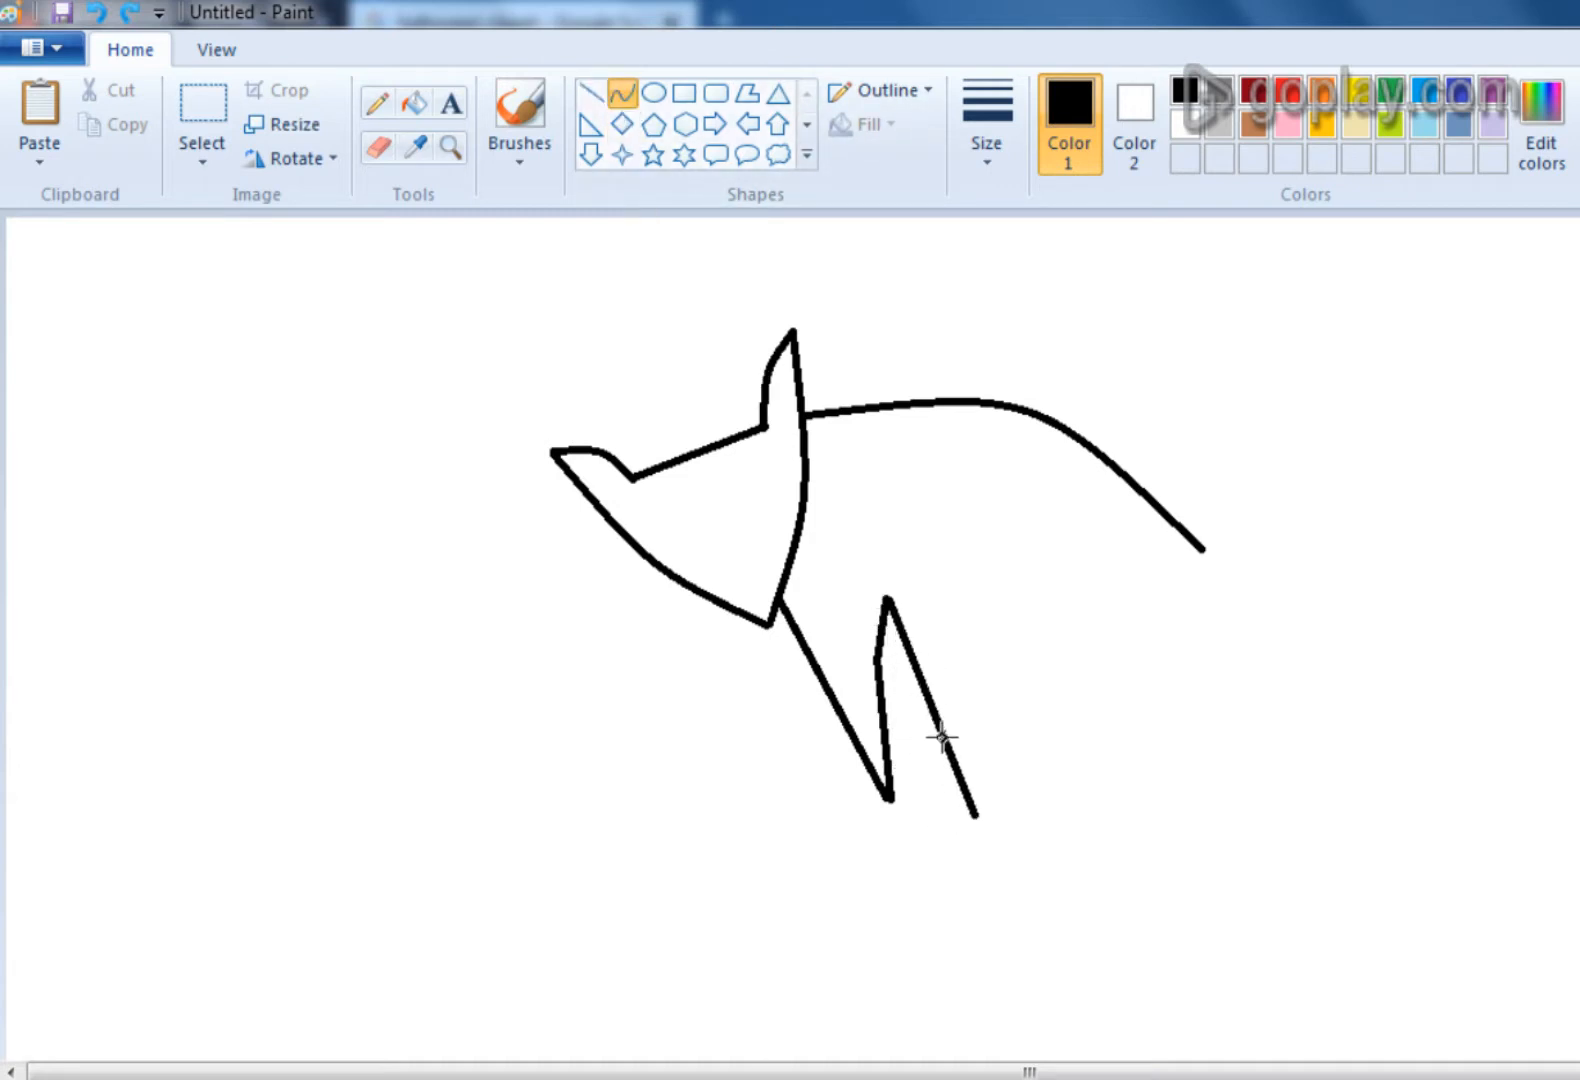
{"action": "key", "text": "ctrl+z"}
{"action": "mouse_move", "coordinate": [885, 594]}
{"action": "left_mouse_down"}
{"action": "mouse_move", "coordinate": [985, 790]}
{"action": "mouse_move", "coordinate": [967, 813]}
{"action": "left_mouse_up"}
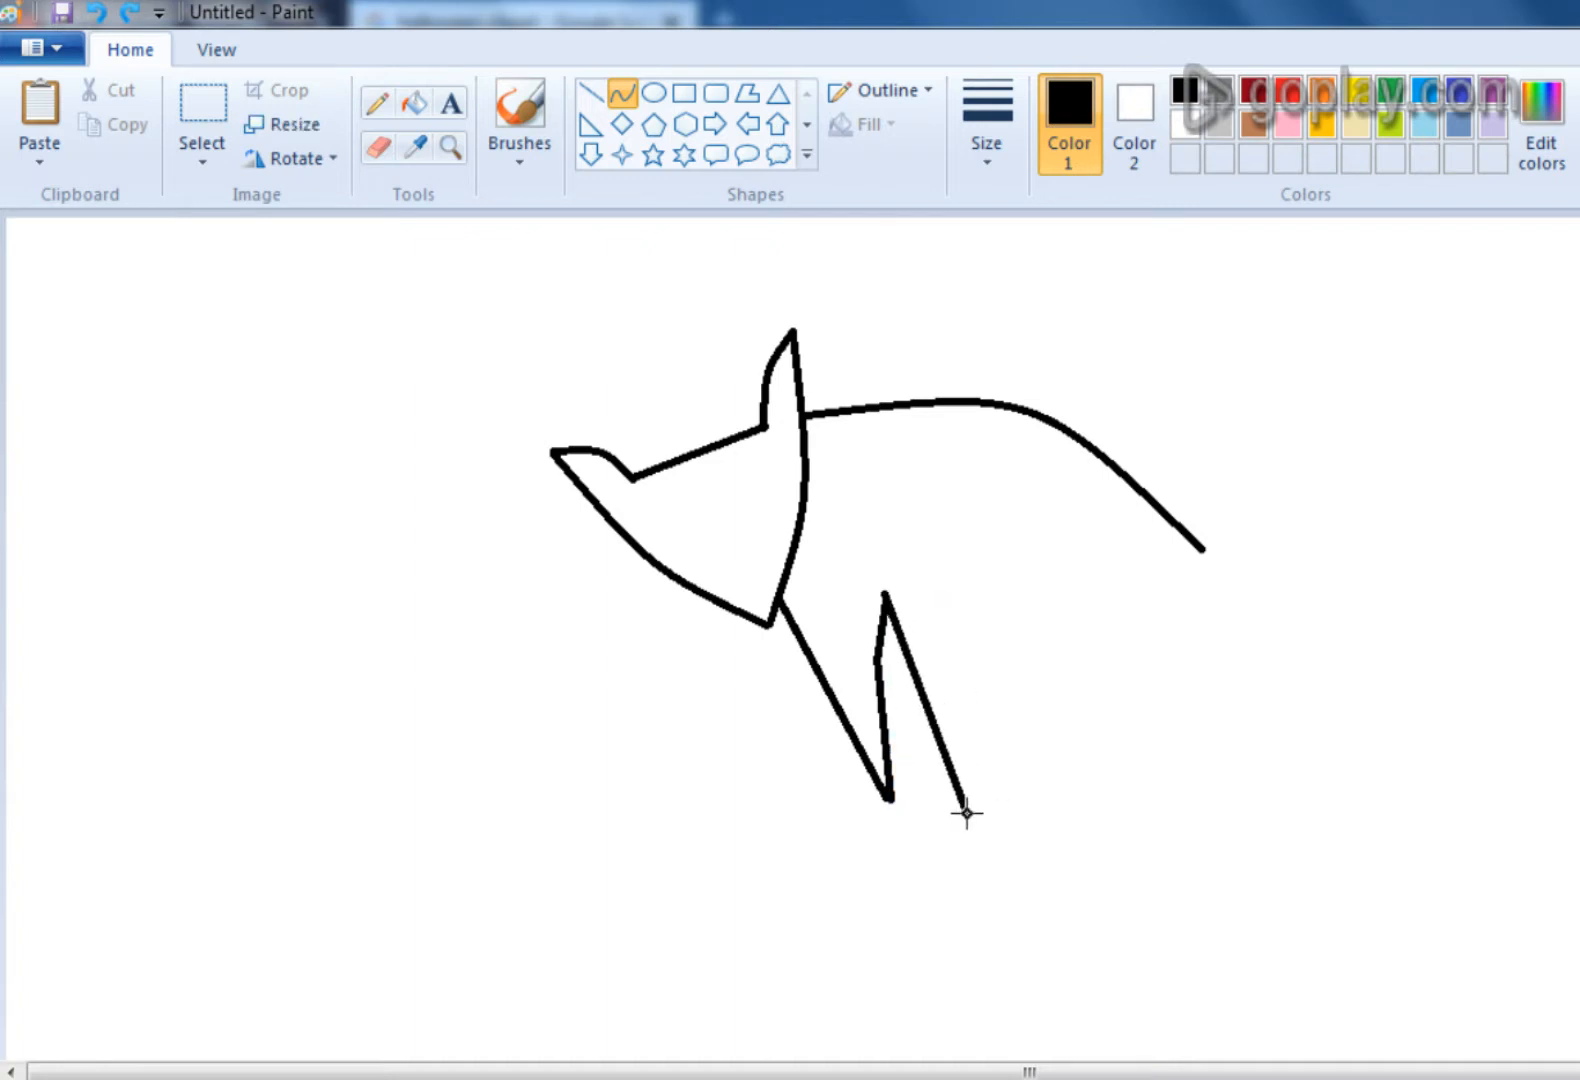
{"action": "left_click_drag", "start_coordinate": [896, 717], "coordinate": [903, 716]}
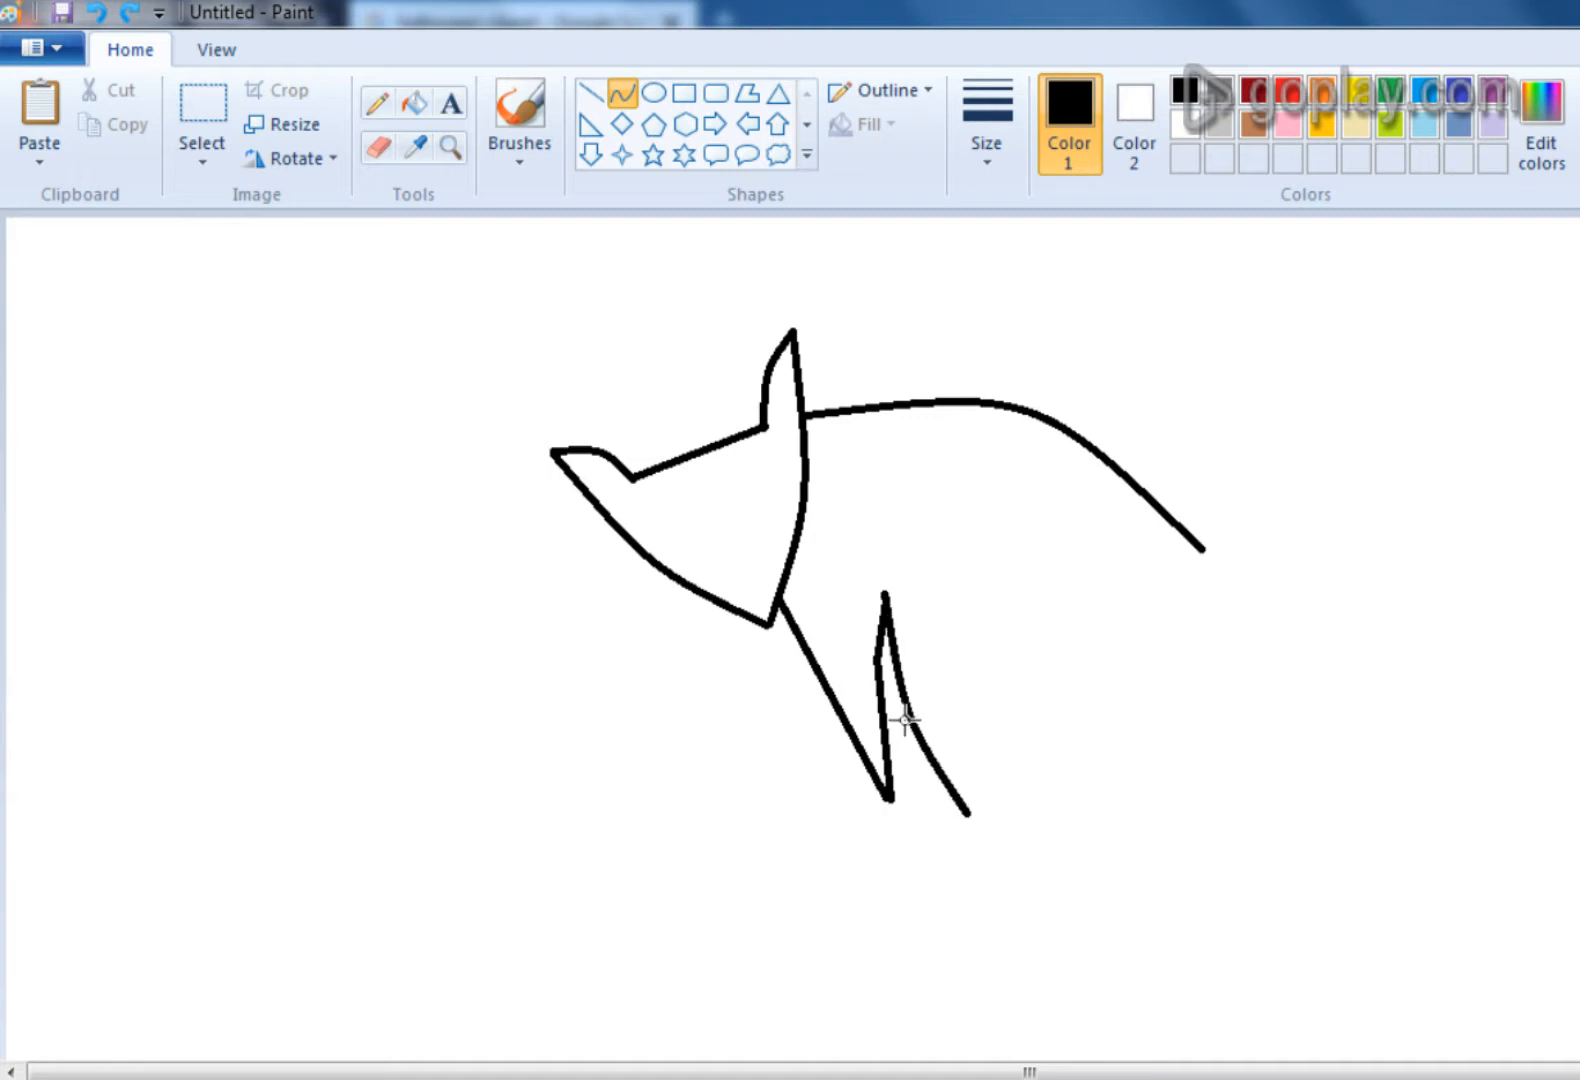
- Draw the rear edge of the second front leg as a slightly bowed curve from its foot up to the belly
{"action": "left_click", "coordinate": [620, 96]}
{"action": "left_click_drag", "start_coordinate": [975, 816], "coordinate": [935, 565]}
{"action": "left_click_drag", "start_coordinate": [942, 650], "coordinate": [938, 642]}
{"action": "left_click", "coordinate": [591, 93]}
{"action": "left_click", "coordinate": [620, 94]}
- Add a short belly line and draw the first hind leg's front edge as an outward-bowed curve down to the foot
{"action": "left_click_drag", "start_coordinate": [936, 566], "coordinate": [1010, 553]}
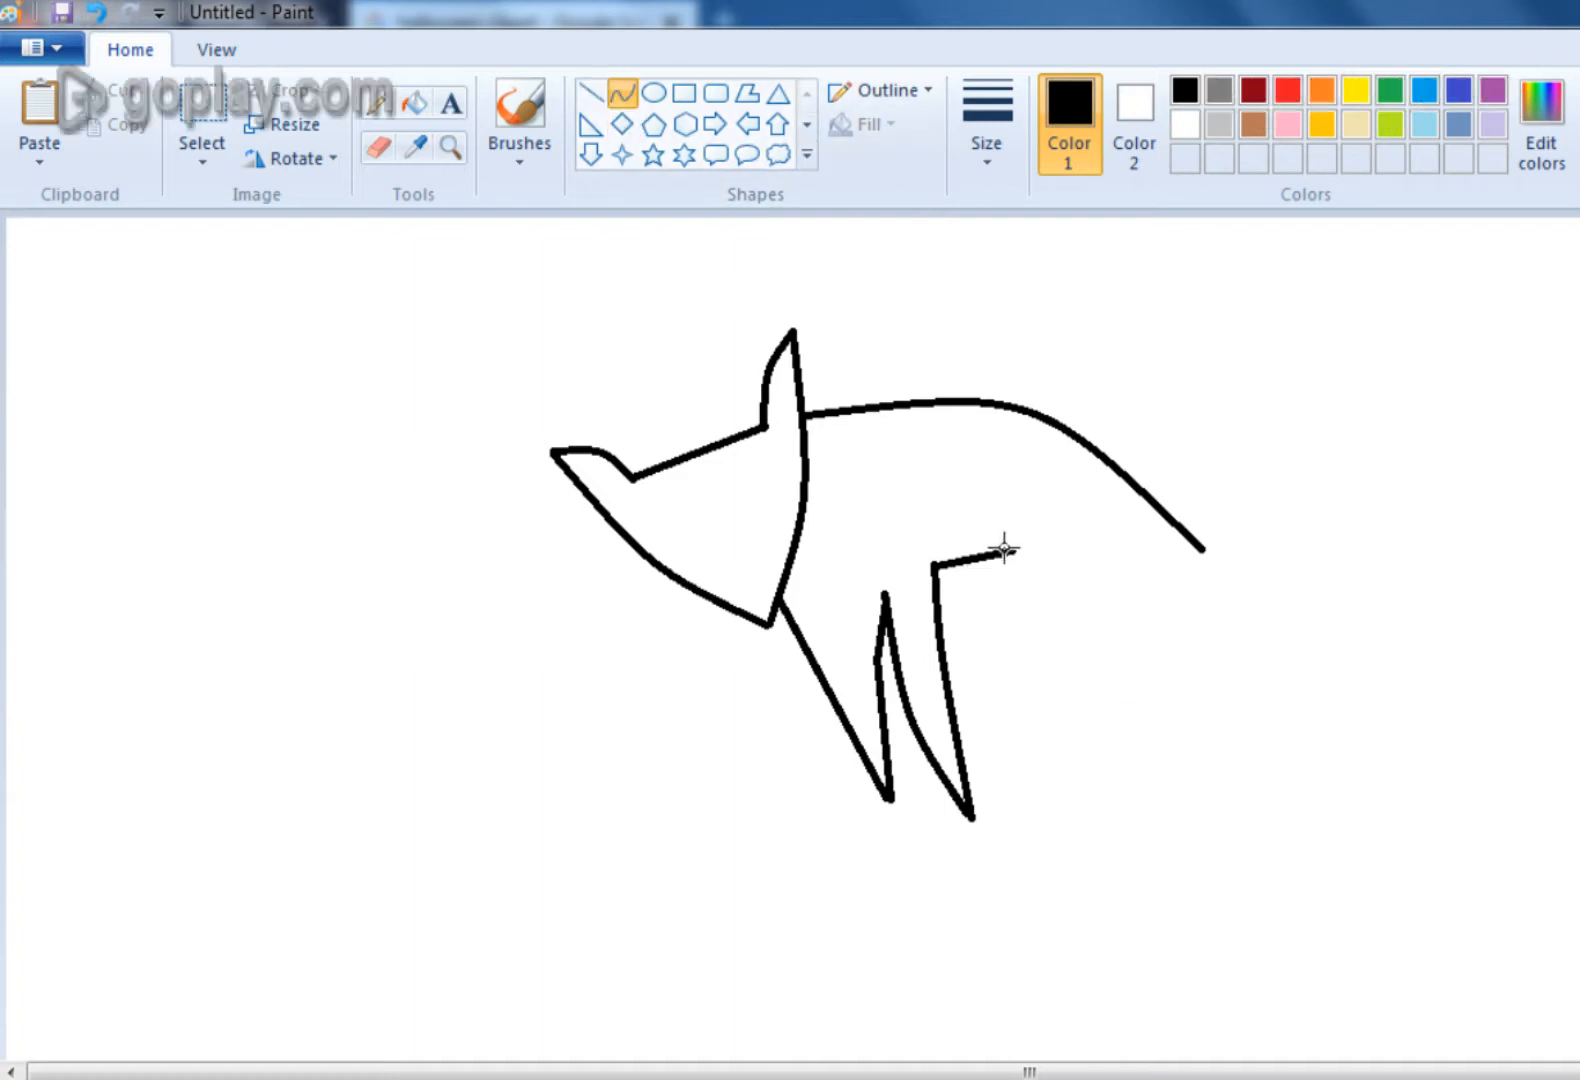
{"action": "left_click_drag", "start_coordinate": [1013, 548], "coordinate": [1007, 812]}
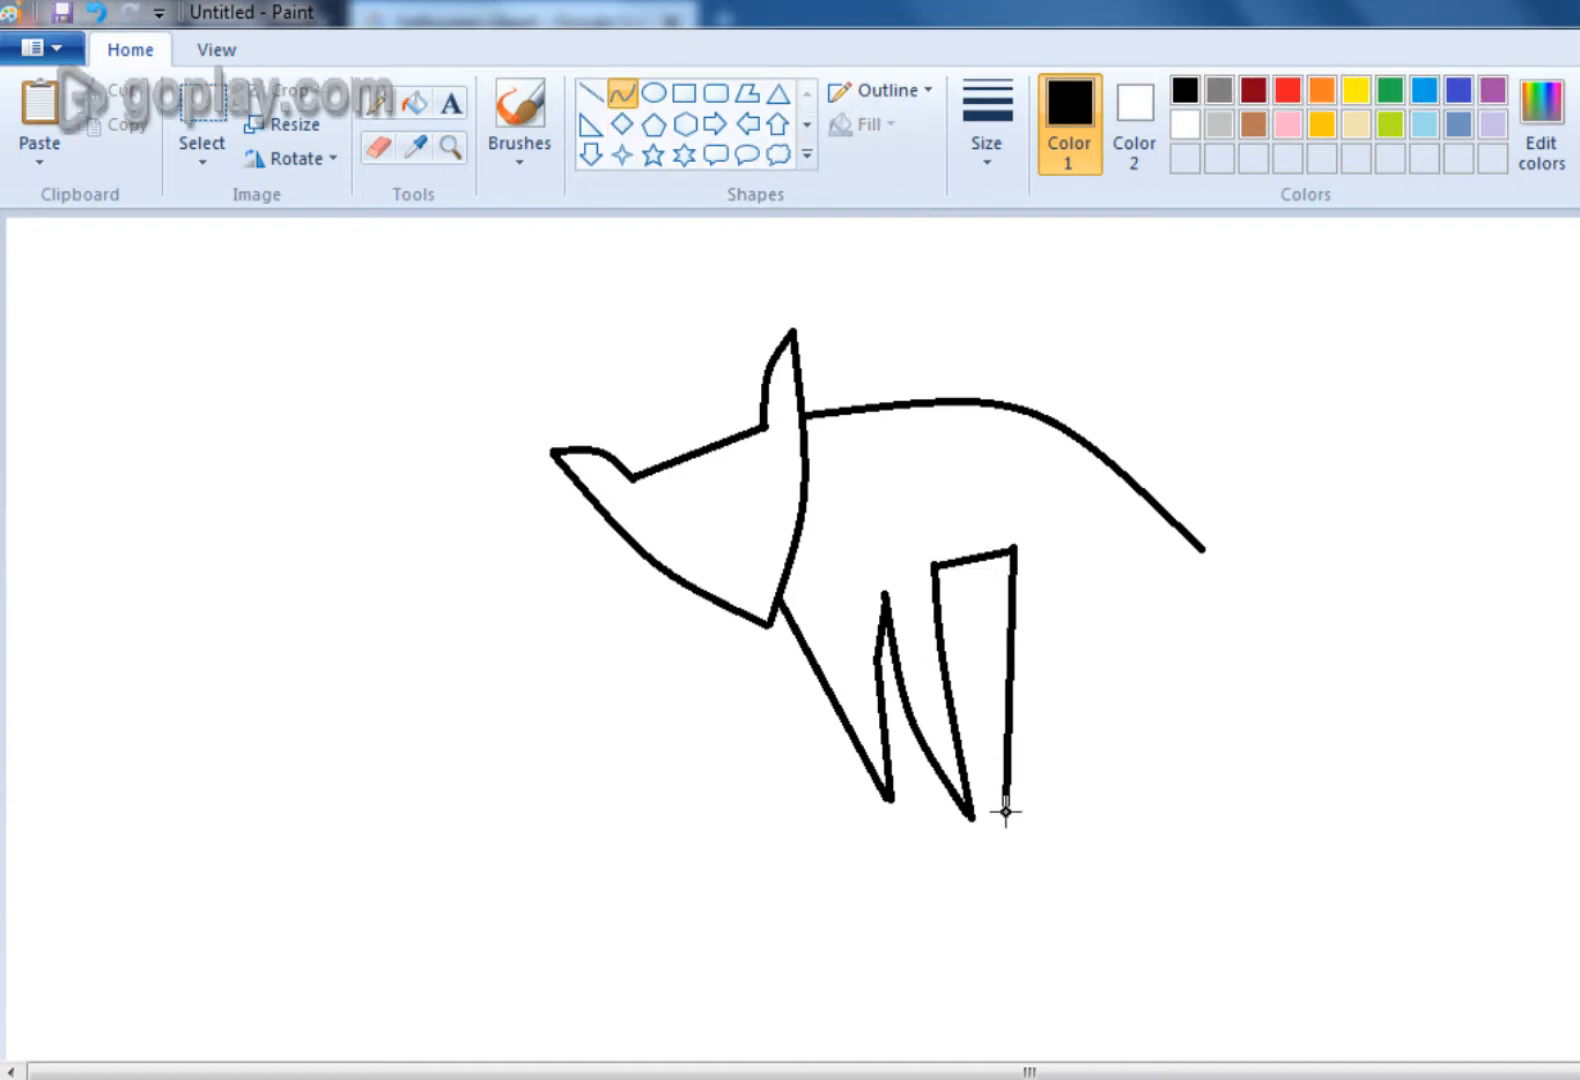
{"action": "left_click_drag", "start_coordinate": [1025, 659], "coordinate": [1036, 659]}
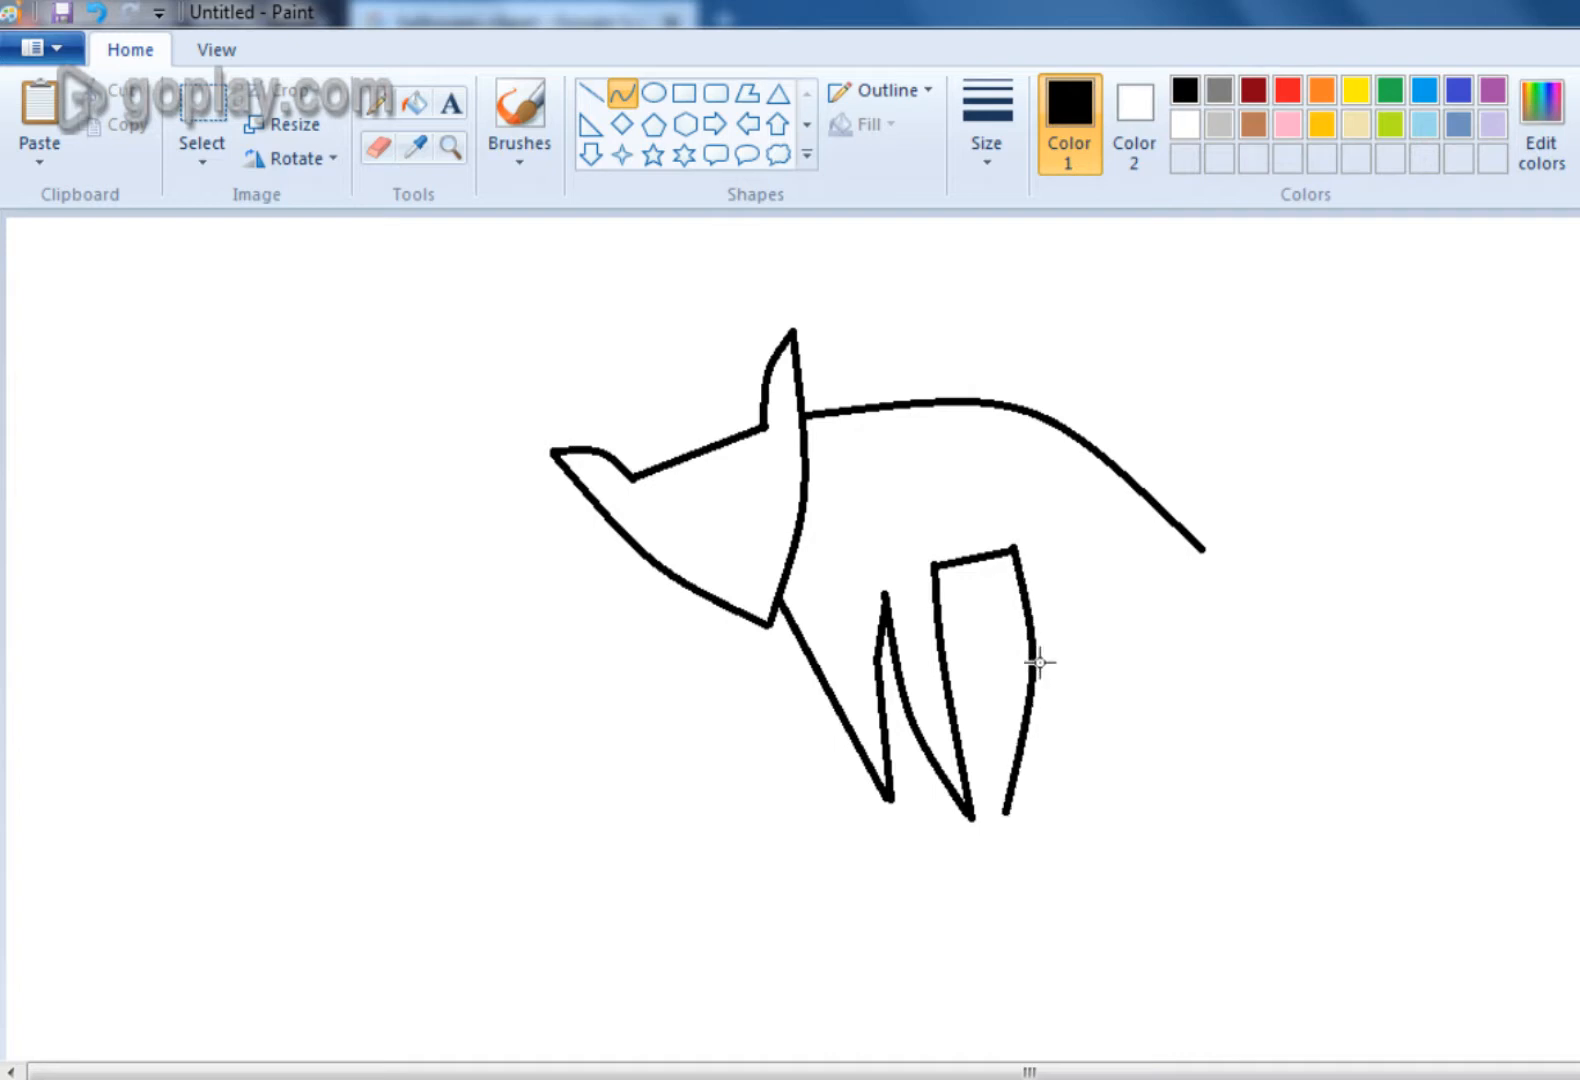
{"action": "left_click", "coordinate": [588, 93]}
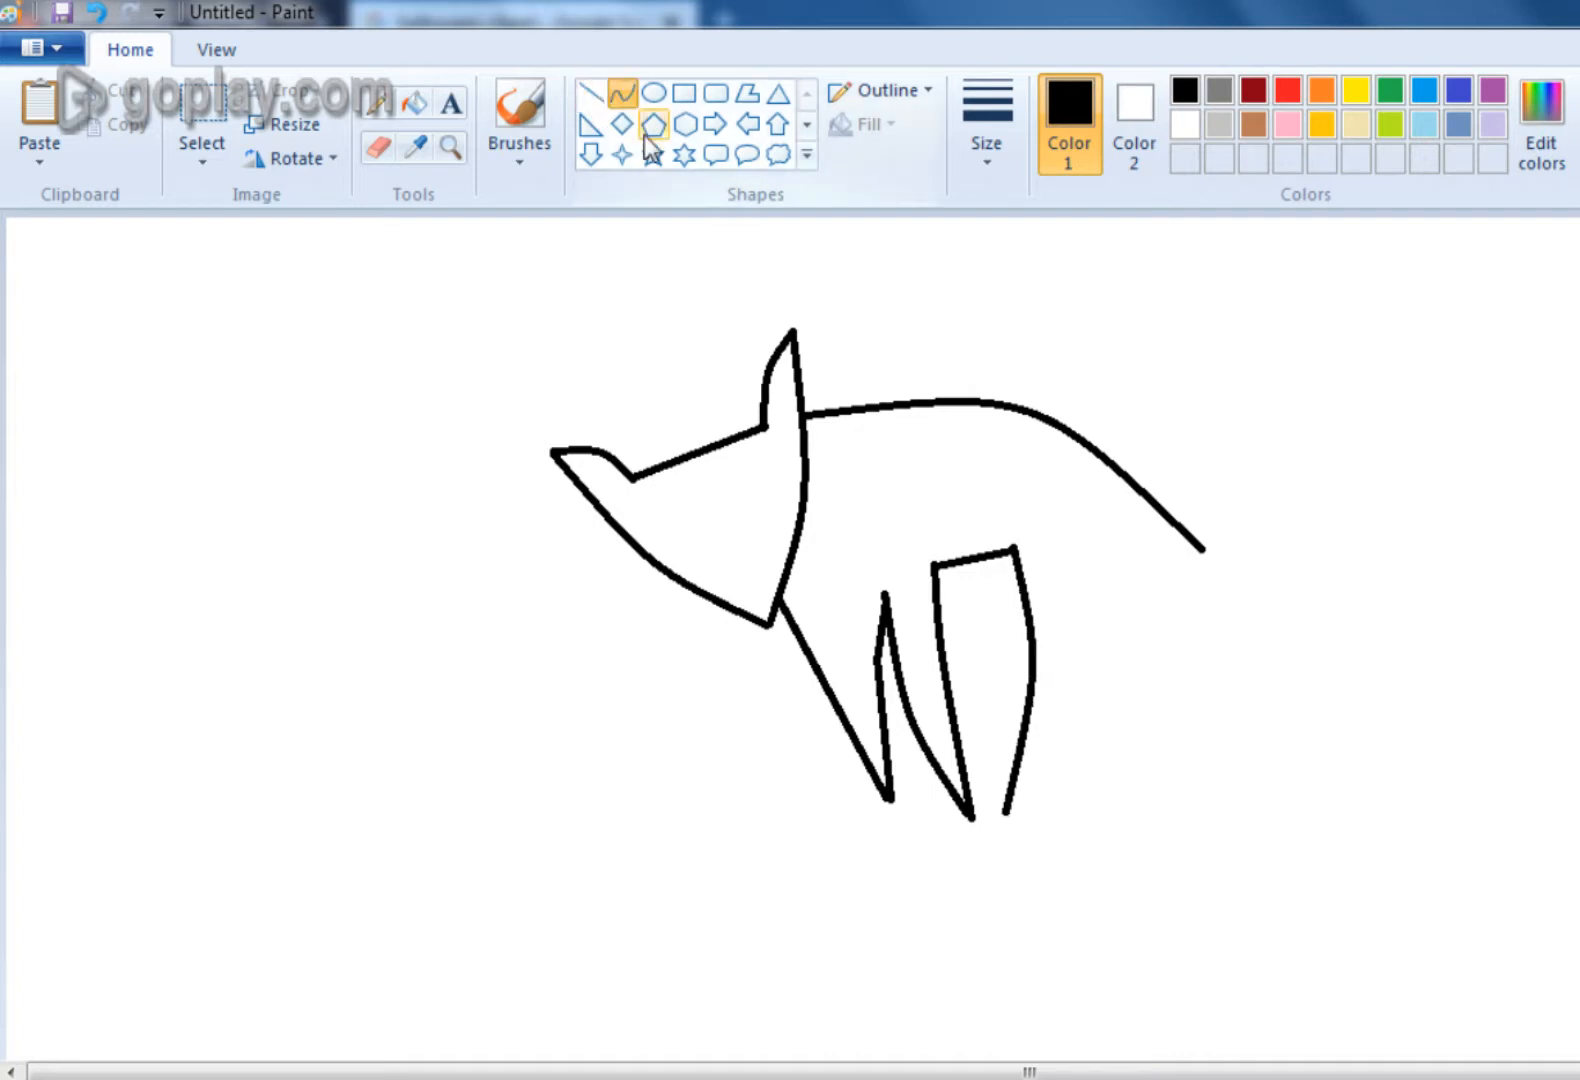
{"action": "left_click_drag", "start_coordinate": [1007, 808], "coordinate": [1082, 594]}
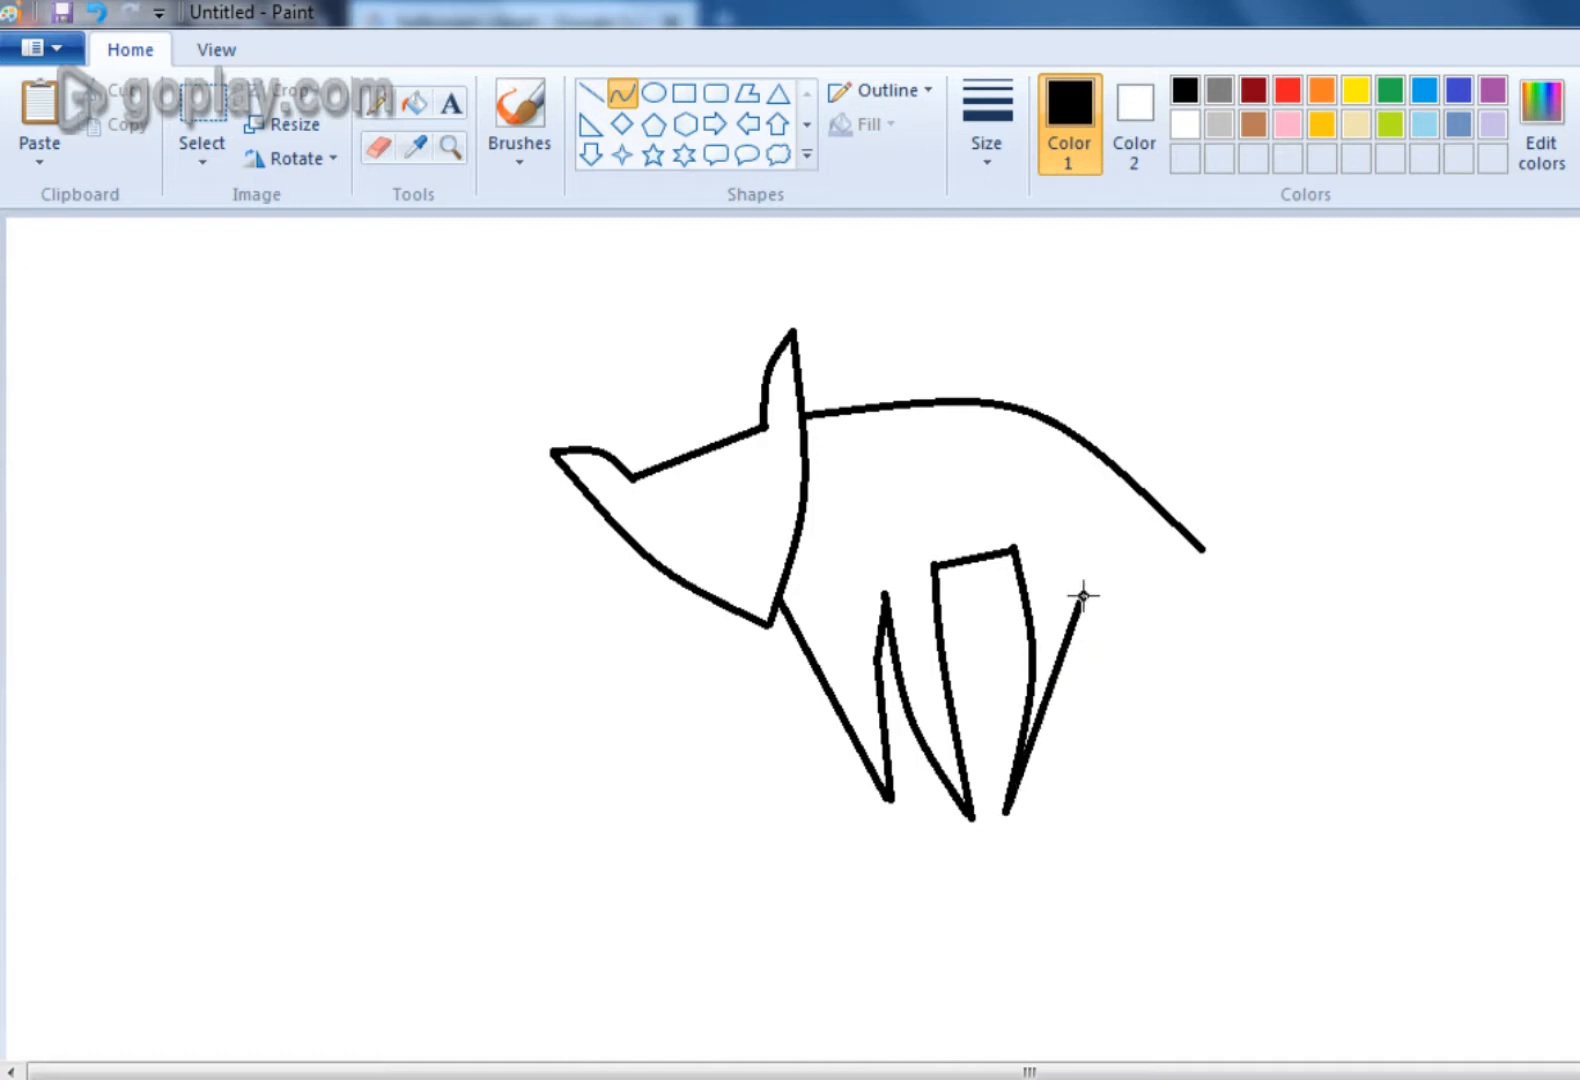
{"action": "left_click_drag", "start_coordinate": [1082, 660], "coordinate": [1066, 716]}
{"action": "left_click", "coordinate": [585, 91]}
{"action": "left_click", "coordinate": [626, 92]}
{"action": "key", "text": "ctrl+z"}
{"action": "left_click_drag", "start_coordinate": [1006, 812], "coordinate": [1091, 601]}
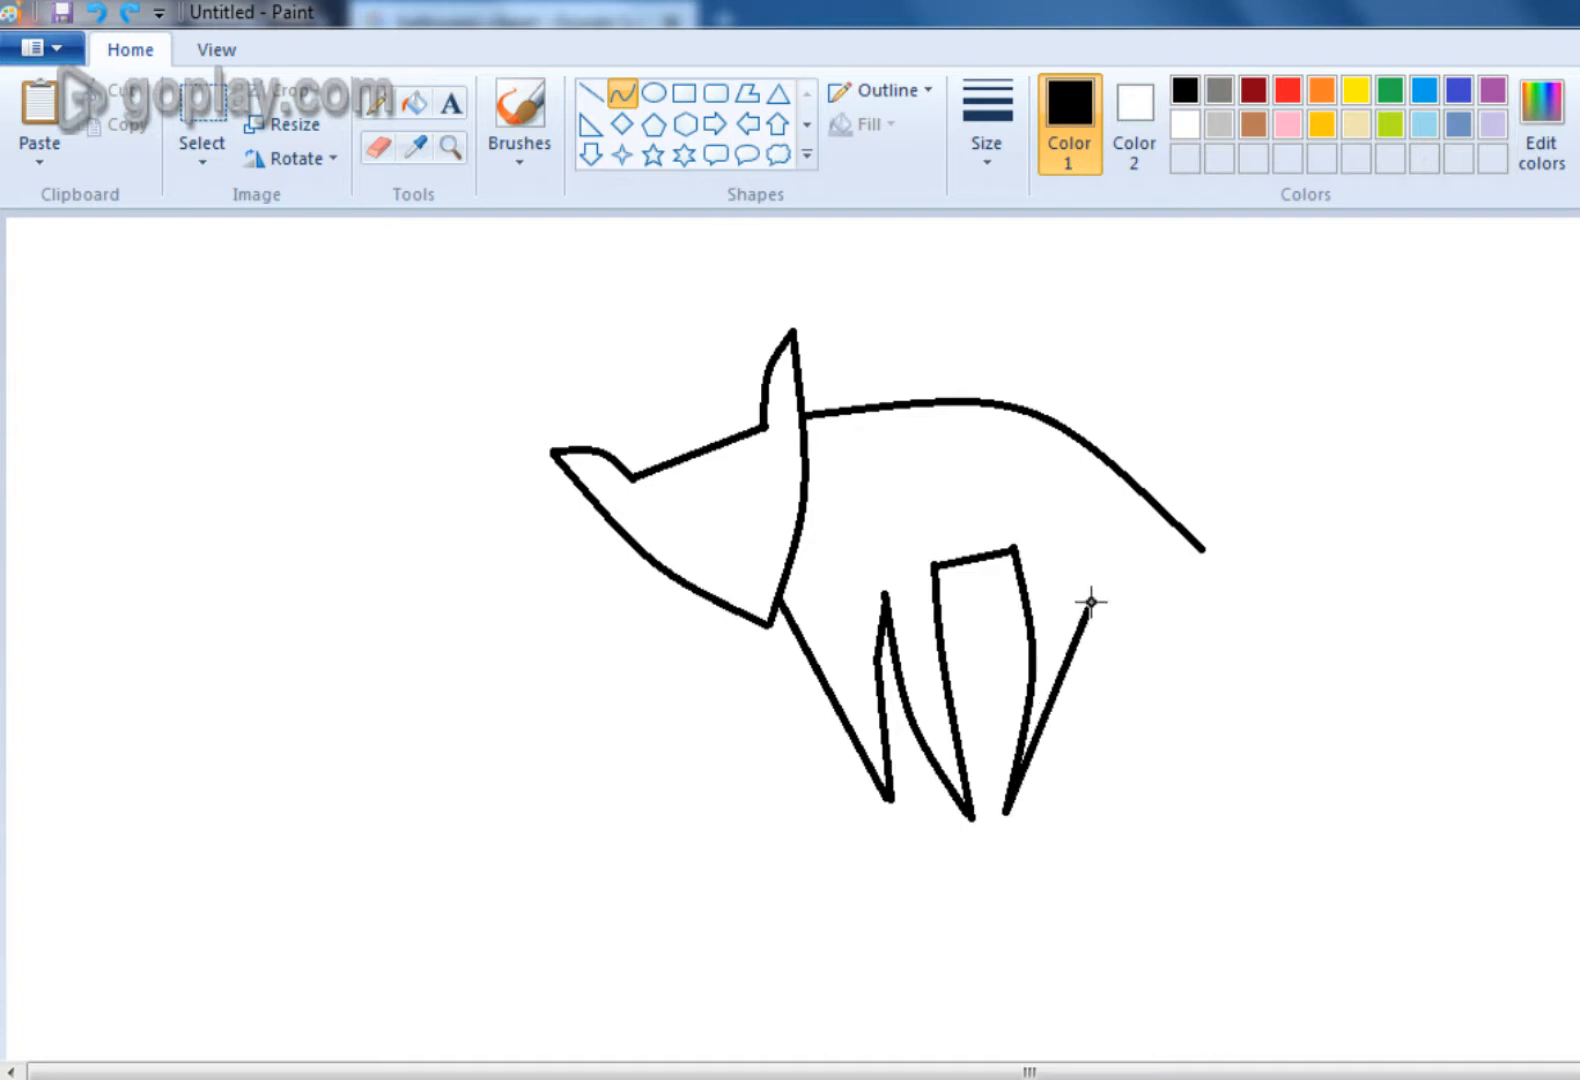
{"action": "left_click_drag", "start_coordinate": [1082, 712], "coordinate": [1054, 730]}
{"action": "key", "text": "ctrl+z"}
- Draw the rear edge of the first hind leg as a curve bowed toward the rump, from its foot upward
{"action": "left_click_drag", "start_coordinate": [1012, 810], "coordinate": [1097, 588]}
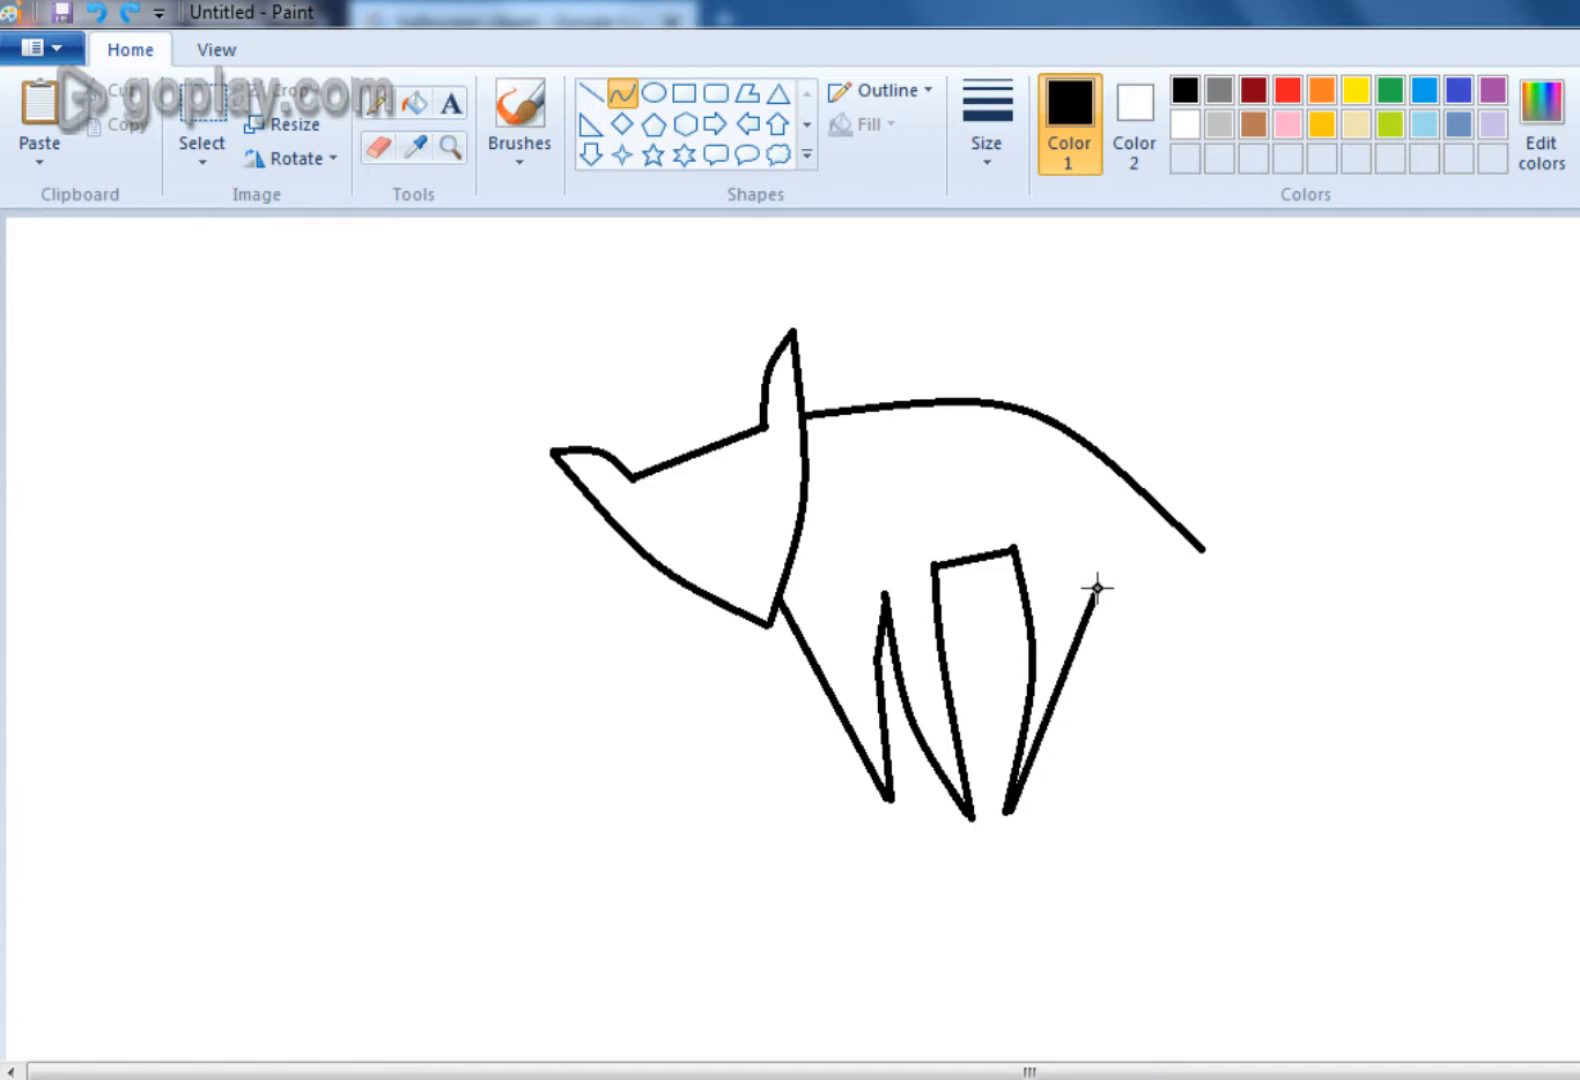
{"action": "left_click_drag", "start_coordinate": [1058, 719], "coordinate": [1088, 698]}
{"action": "left_click", "coordinate": [588, 95]}
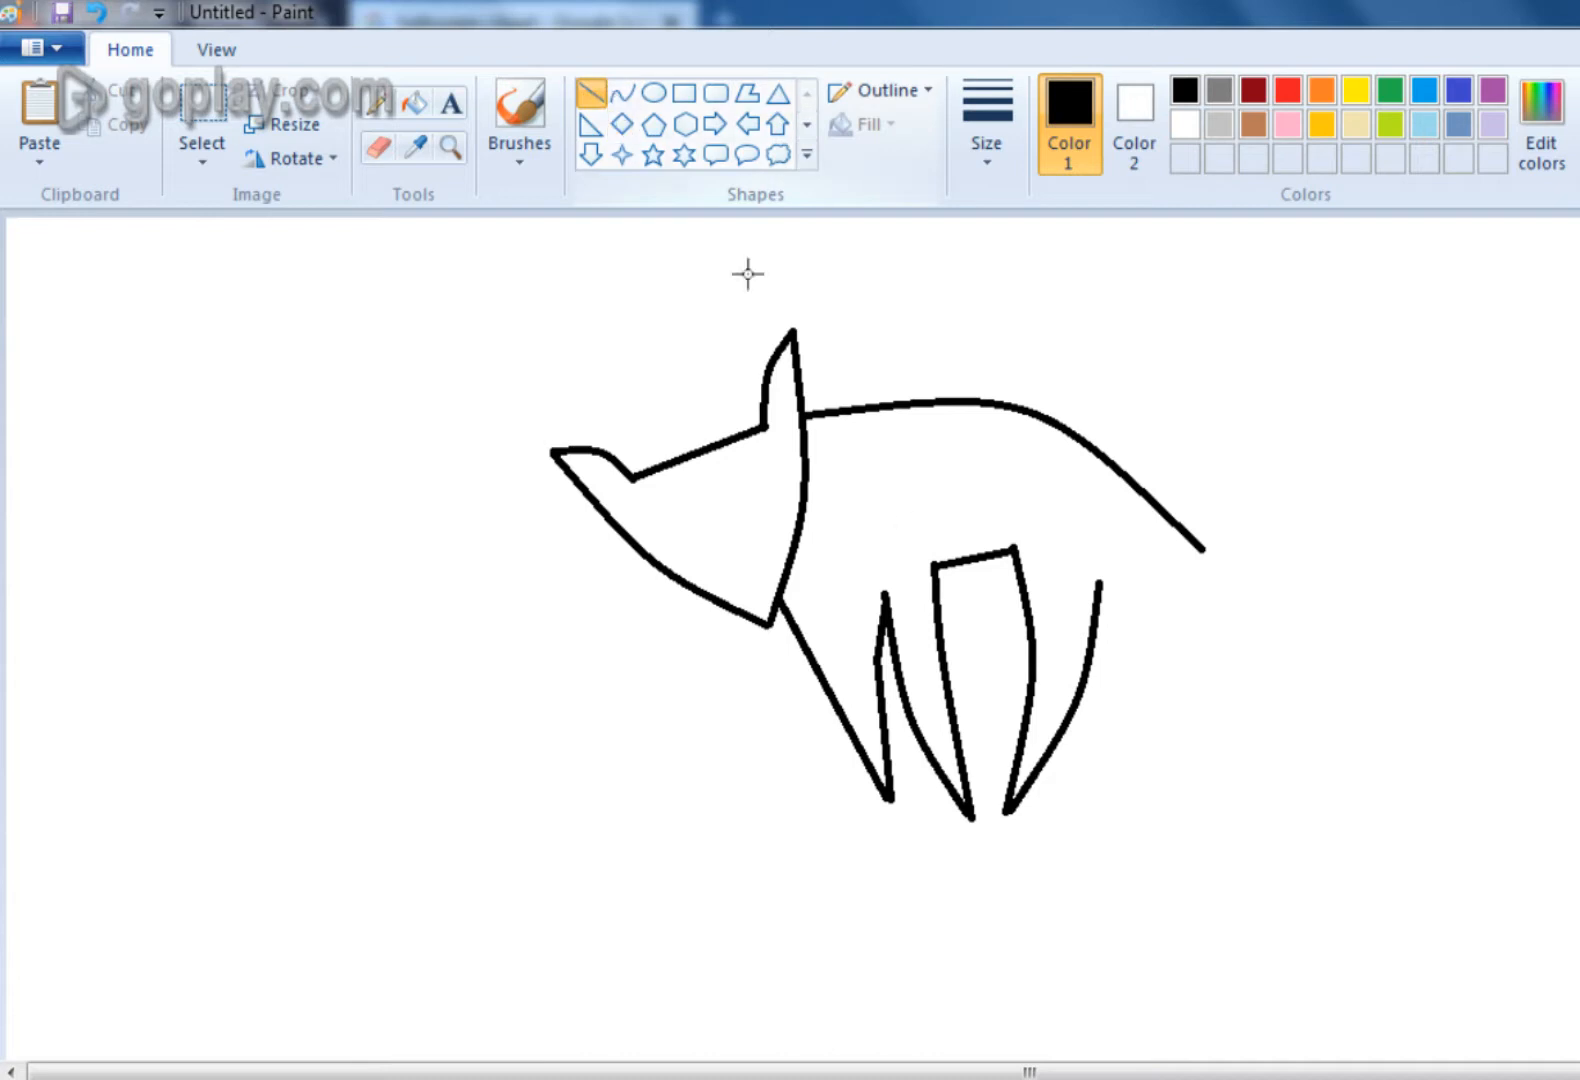
- Draw the front edge of the second hind leg as a rearward-bowed curve from the first hind leg's top down to the foot
{"action": "left_click_drag", "start_coordinate": [1099, 584], "coordinate": [1056, 800]}
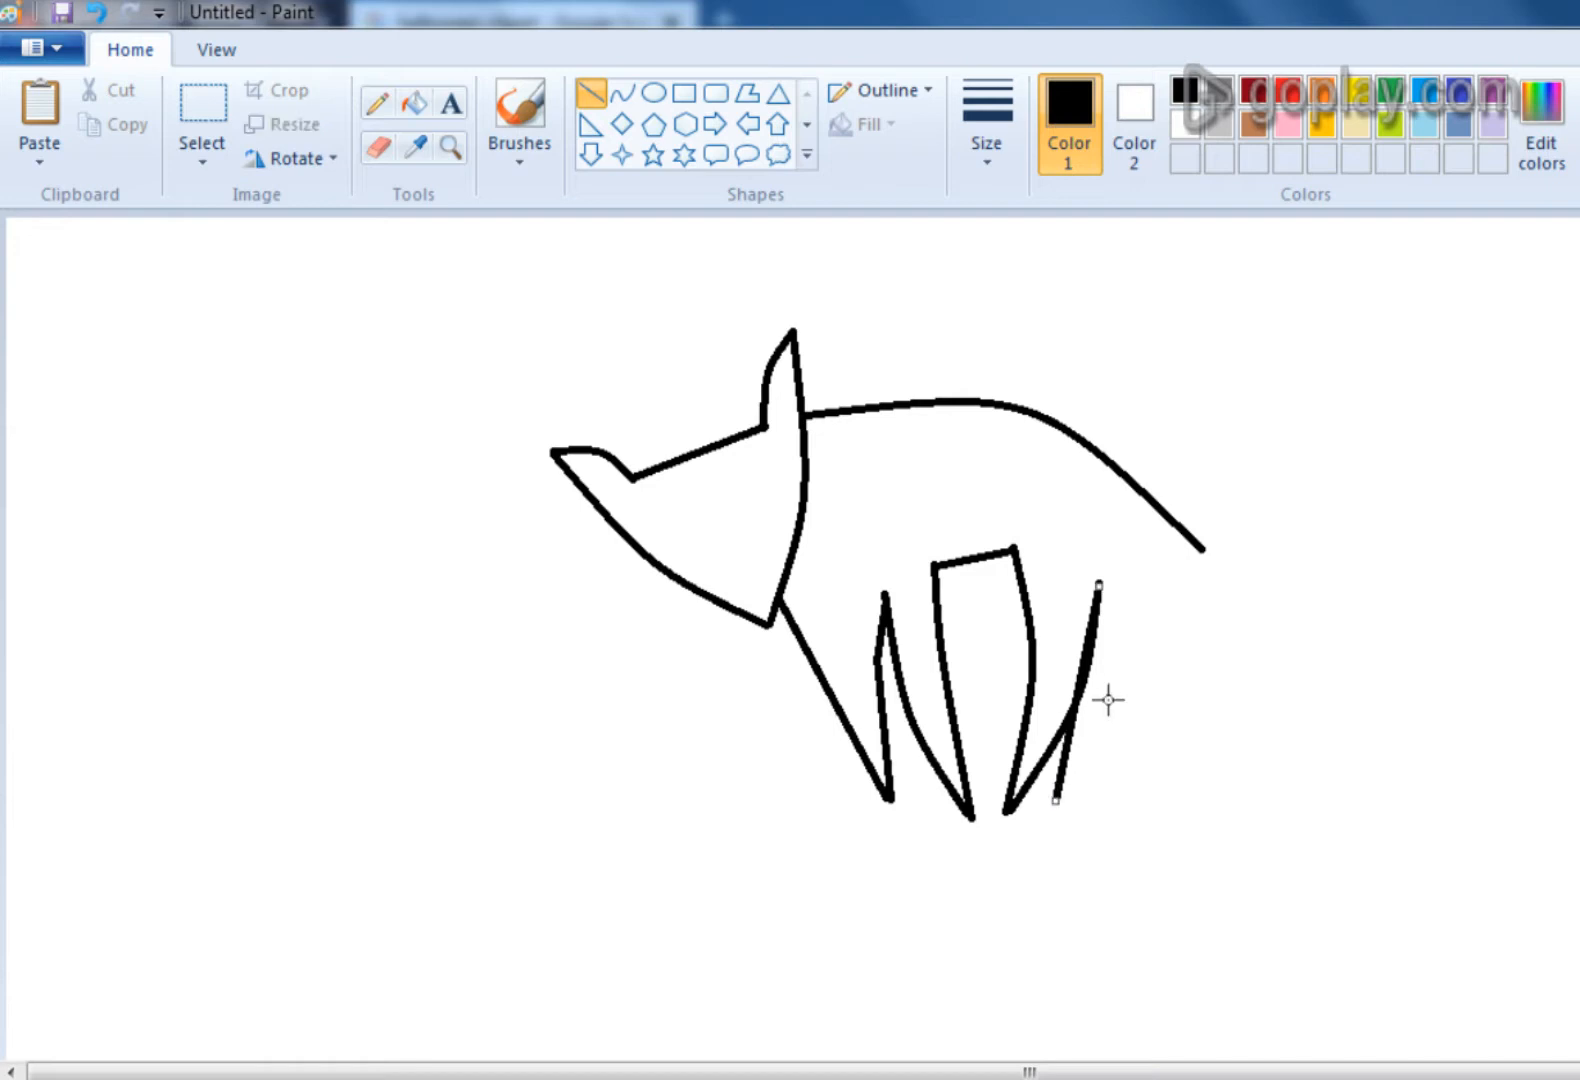
{"action": "key", "text": "ctrl+z"}
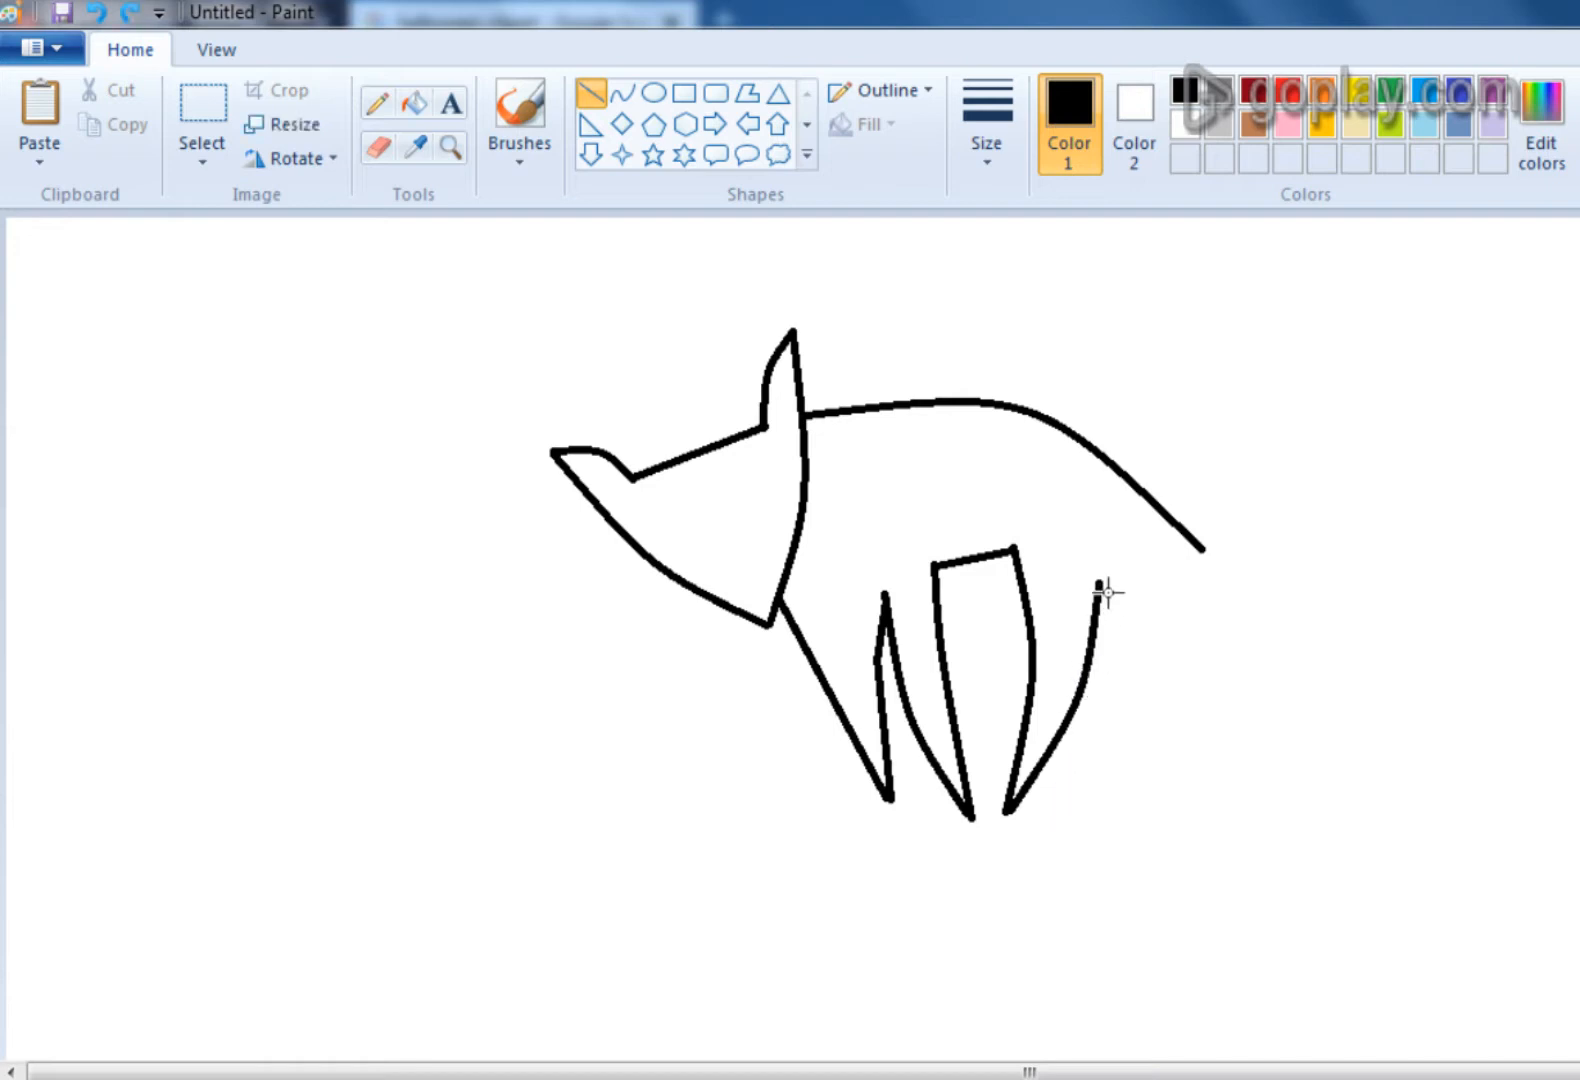
{"action": "left_click", "coordinate": [622, 93]}
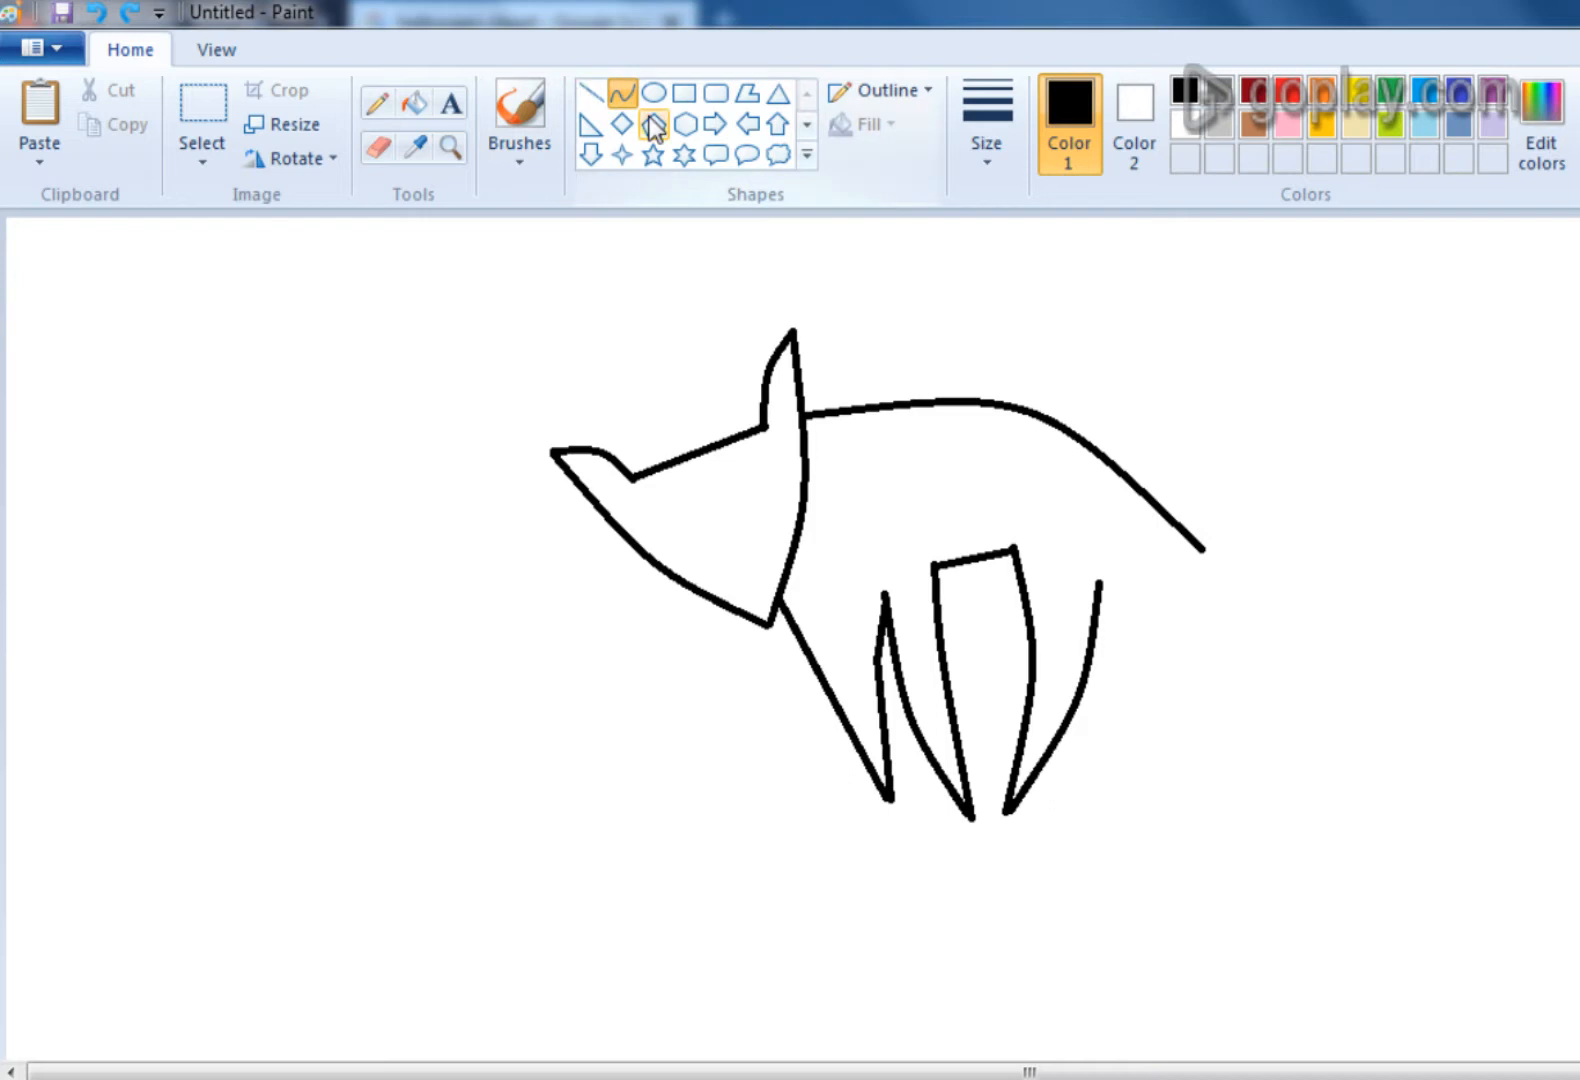
{"action": "left_click_drag", "start_coordinate": [1099, 584], "coordinate": [1067, 806]}
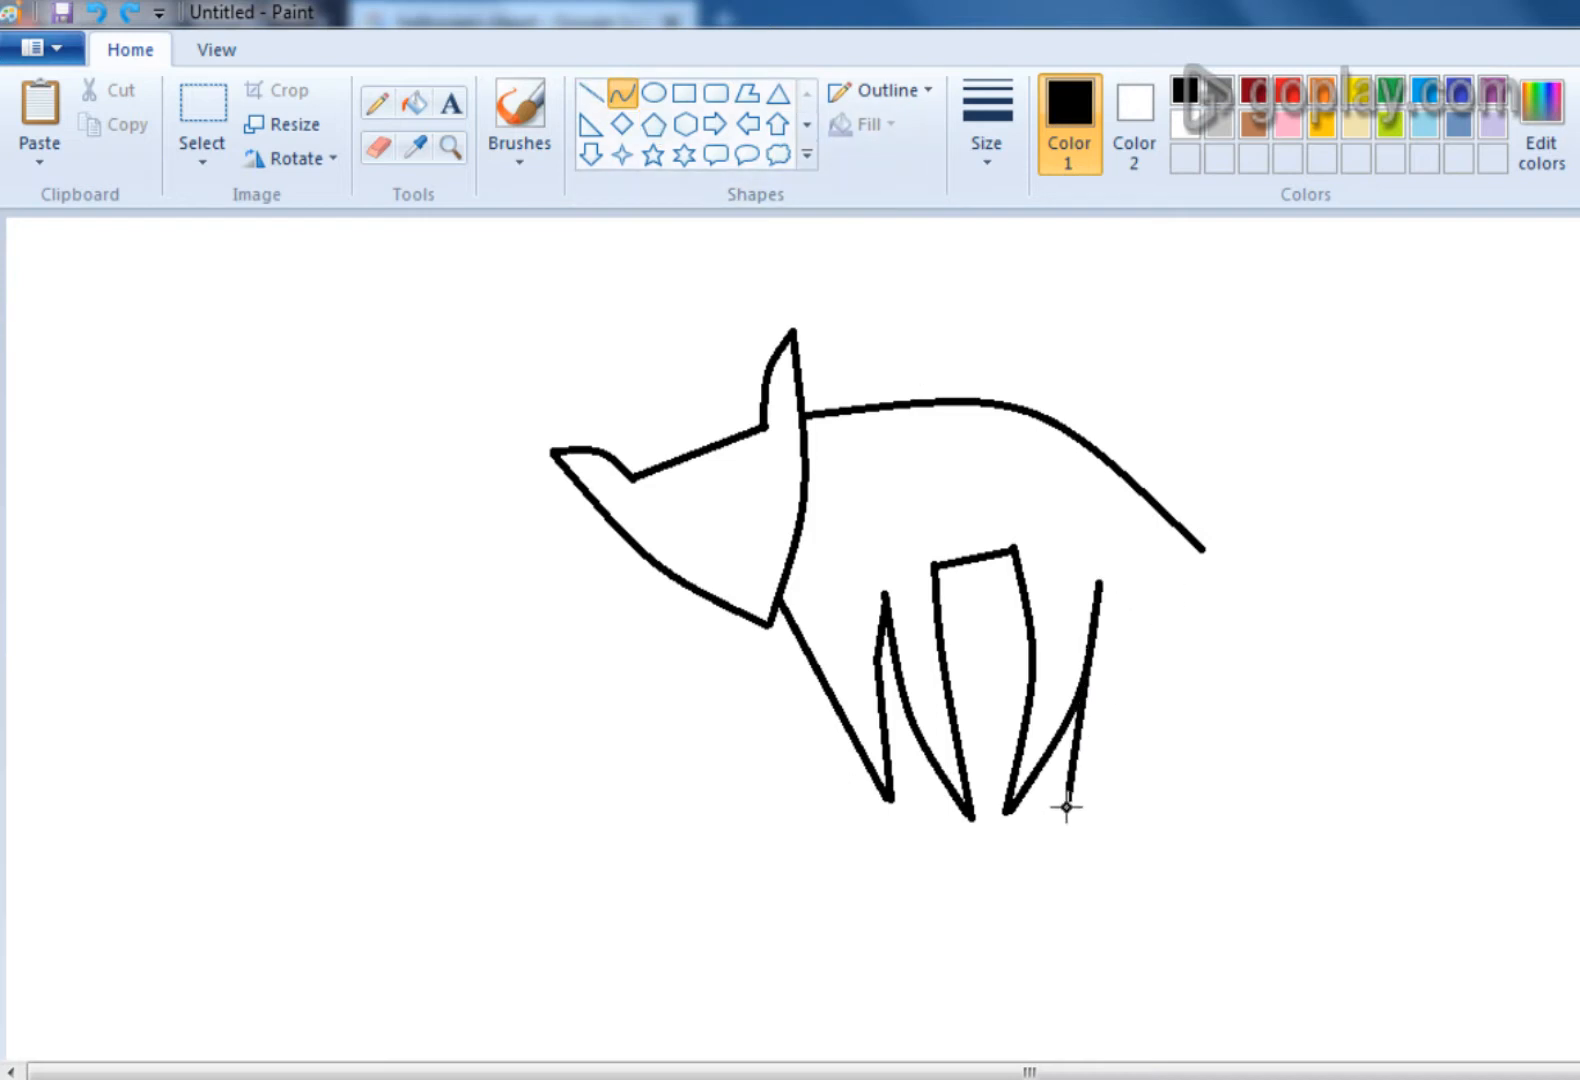
{"action": "left_click_drag", "start_coordinate": [1097, 685], "coordinate": [1121, 686]}
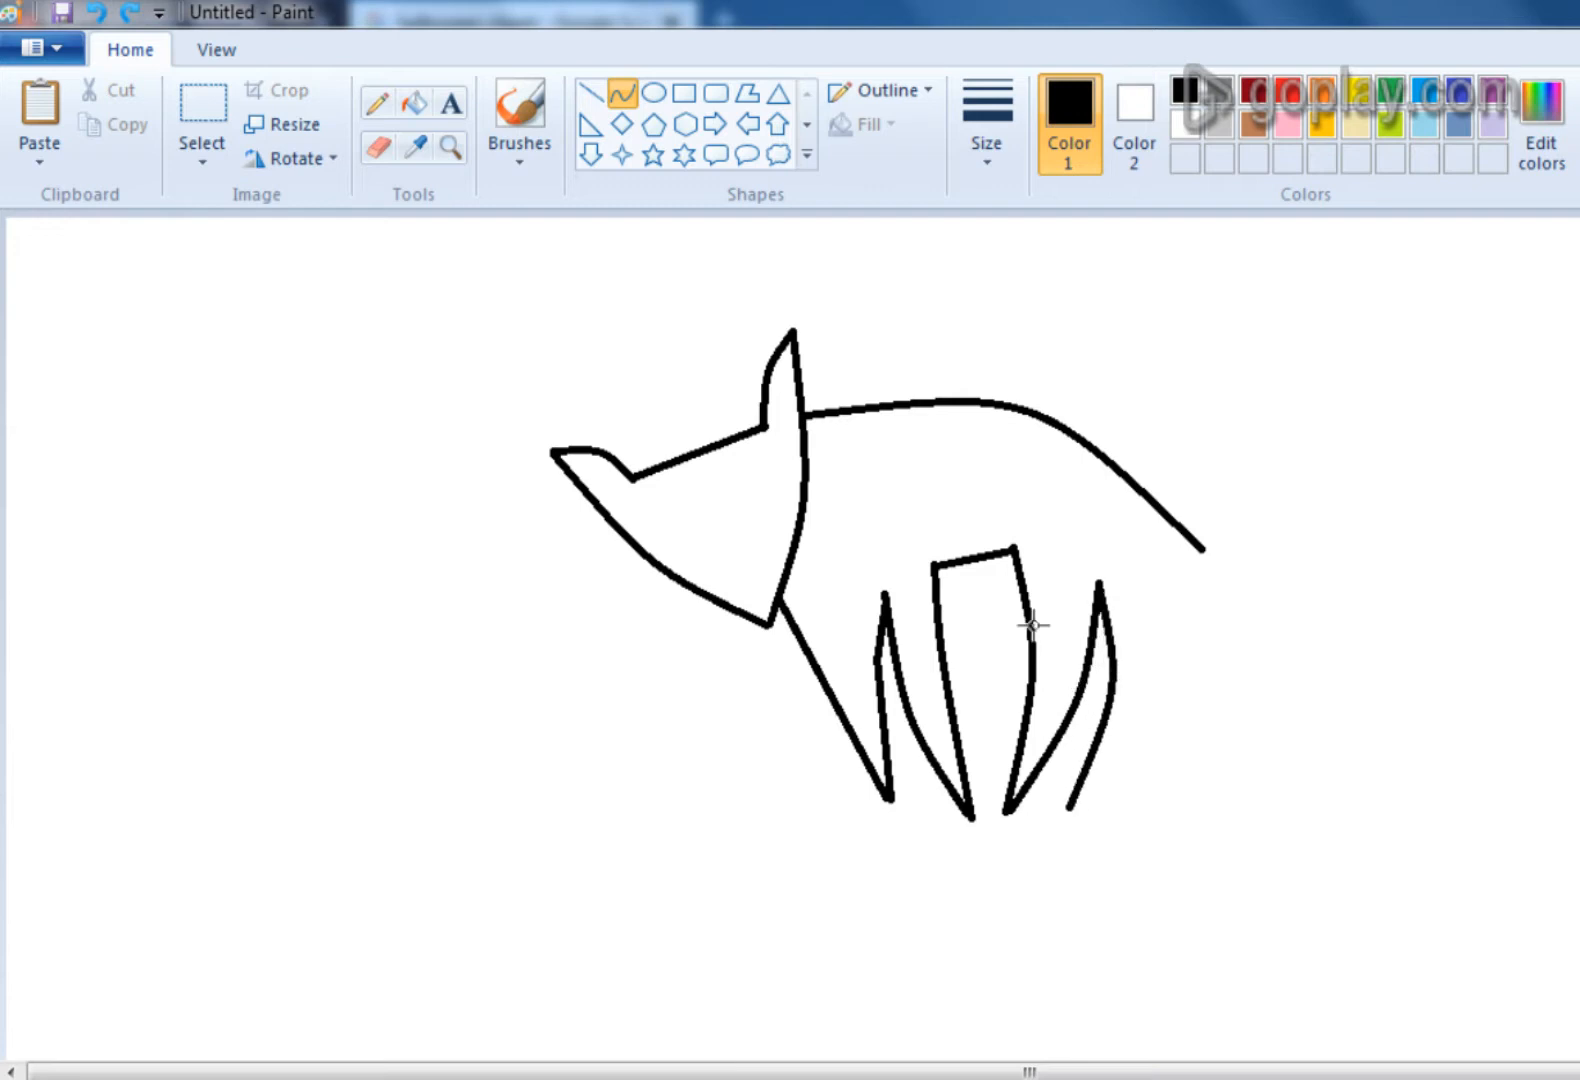
- Draw the rear edge of the second hind leg as a curve from its foot up to just below the rump
{"action": "left_click", "coordinate": [624, 97]}
{"action": "left_click_drag", "start_coordinate": [1071, 808], "coordinate": [1146, 748]}
{"action": "key", "text": "ctrl+z"}
{"action": "left_click_drag", "start_coordinate": [1068, 813], "coordinate": [1186, 598]}
{"action": "left_click_drag", "start_coordinate": [1149, 712], "coordinate": [1150, 728]}
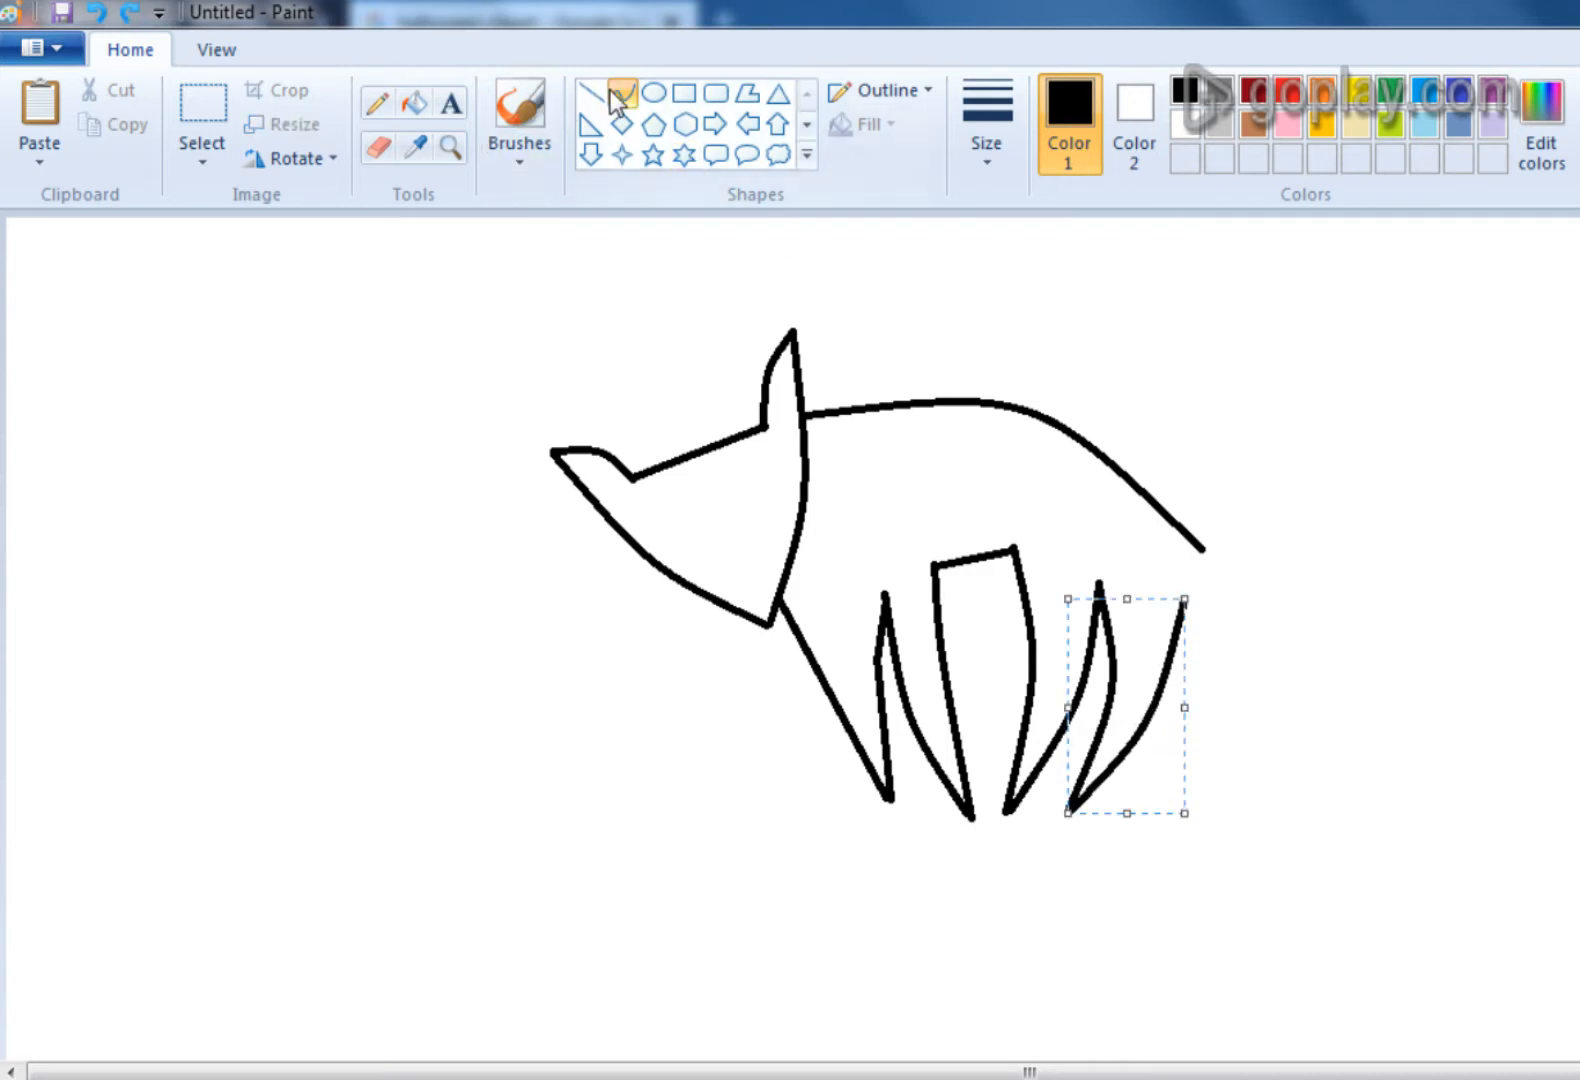
{"action": "left_click", "coordinate": [620, 93]}
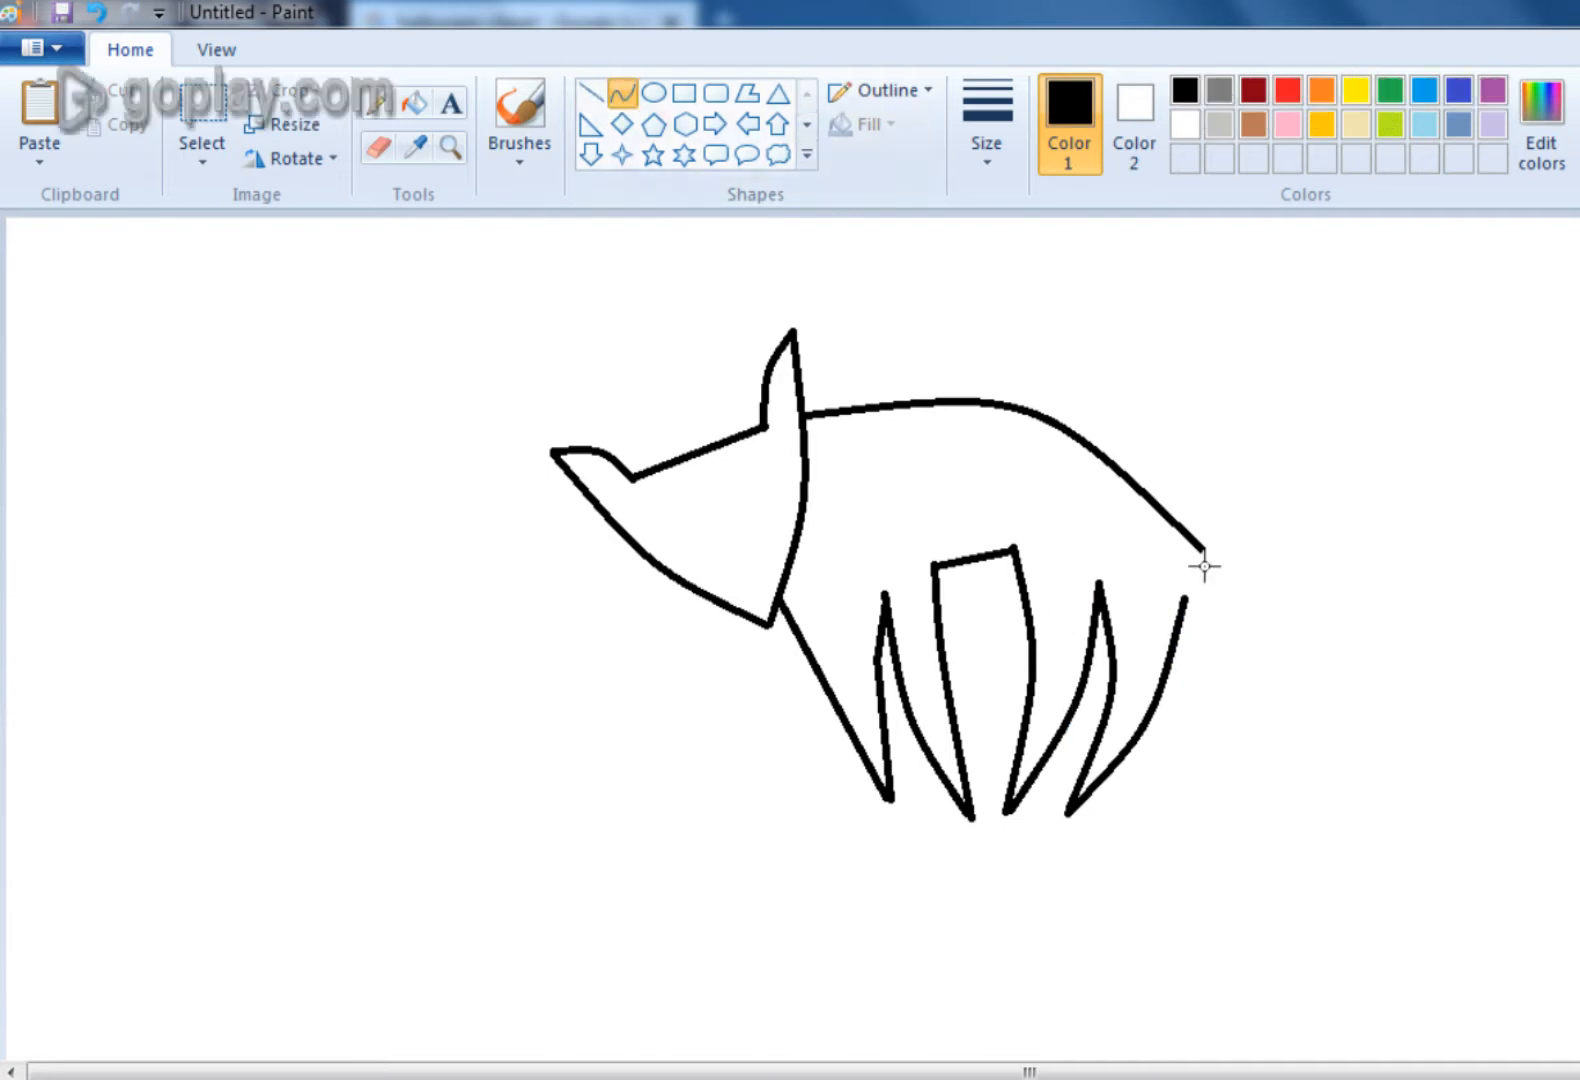
- Draw the tail's upper edge as an inward-bowed curve from the end of the back down past the rump
{"action": "left_click_drag", "start_coordinate": [1200, 549], "coordinate": [1266, 727]}
{"action": "left_click_drag", "start_coordinate": [1243, 632], "coordinate": [1210, 660]}
{"action": "left_click", "coordinate": [592, 94]}
{"action": "left_click", "coordinate": [620, 96]}
- Draw the tail's lower edge as a curve from the second hind leg's top, running alongside the upper edge
{"action": "mouse_move", "coordinate": [1185, 605]}
{"action": "left_mouse_down"}
{"action": "mouse_move", "coordinate": [1232, 762]}
{"action": "mouse_move", "coordinate": [1198, 710]}
{"action": "left_mouse_up"}
{"action": "key", "text": "ctrl+z"}
{"action": "left_click_drag", "start_coordinate": [1186, 601], "coordinate": [1195, 706]}
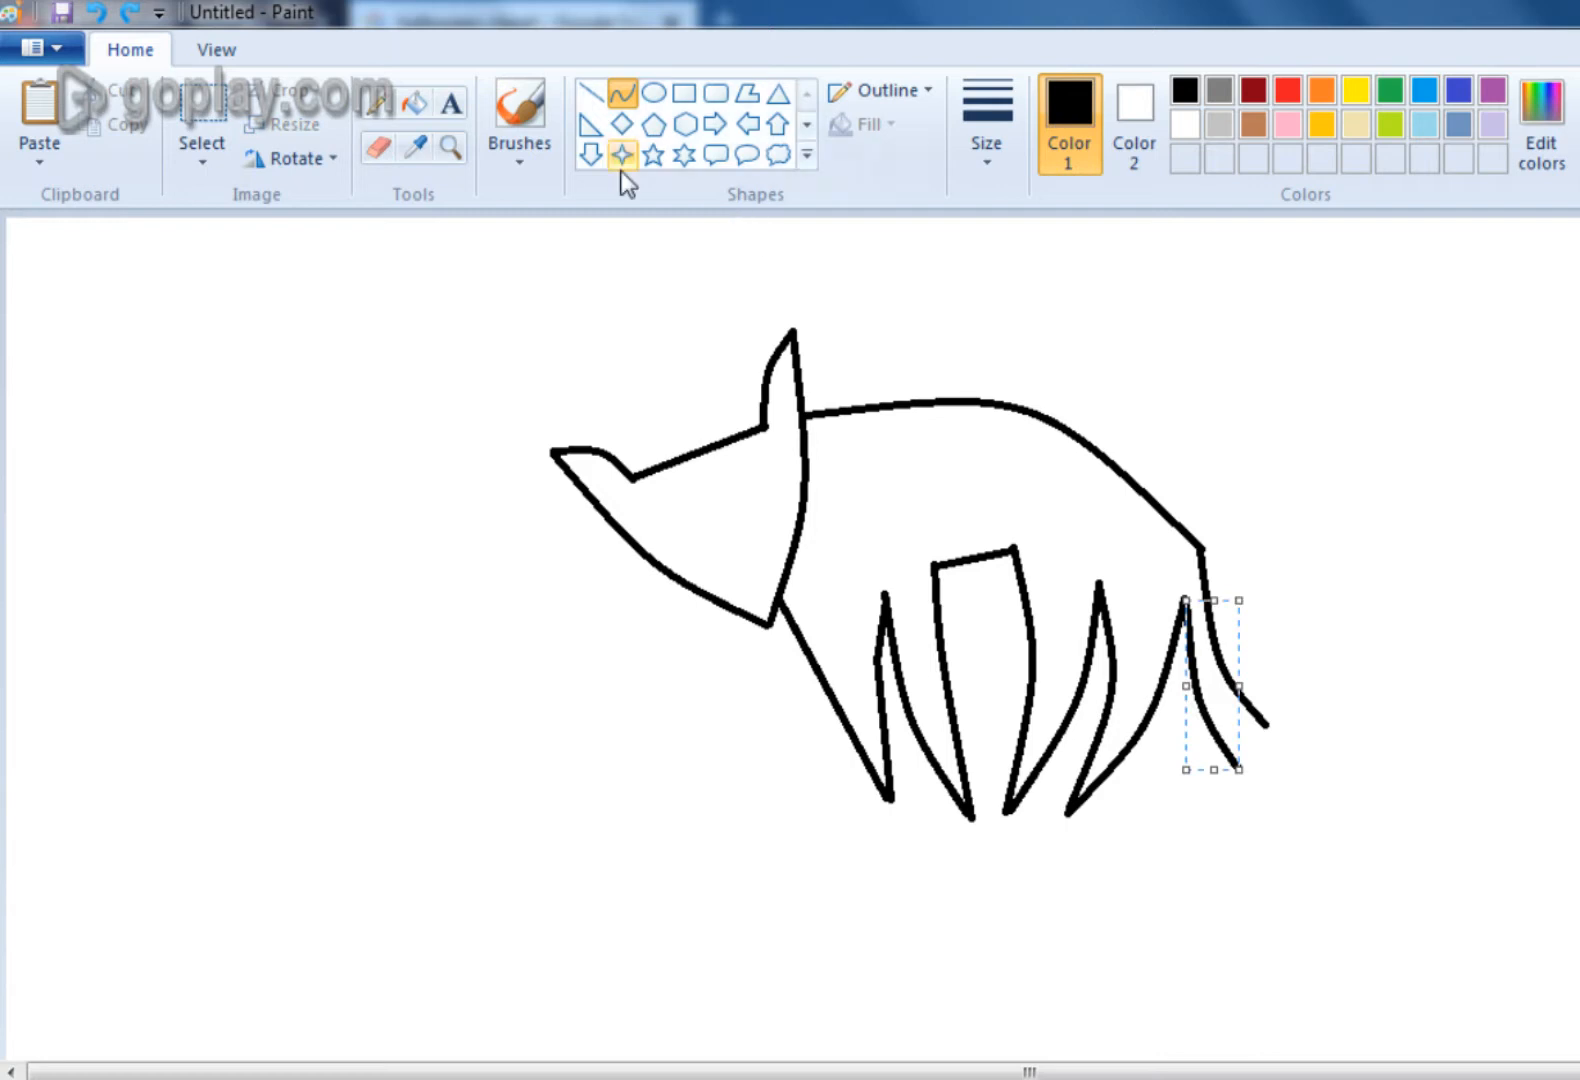
{"action": "left_click", "coordinate": [622, 94]}
- Extend the tail's upper edge with a short, slightly rising stroke toward the tail tip
{"action": "left_click_drag", "start_coordinate": [1216, 631], "coordinate": [1315, 709]}
{"action": "key", "text": "ctrl+z"}
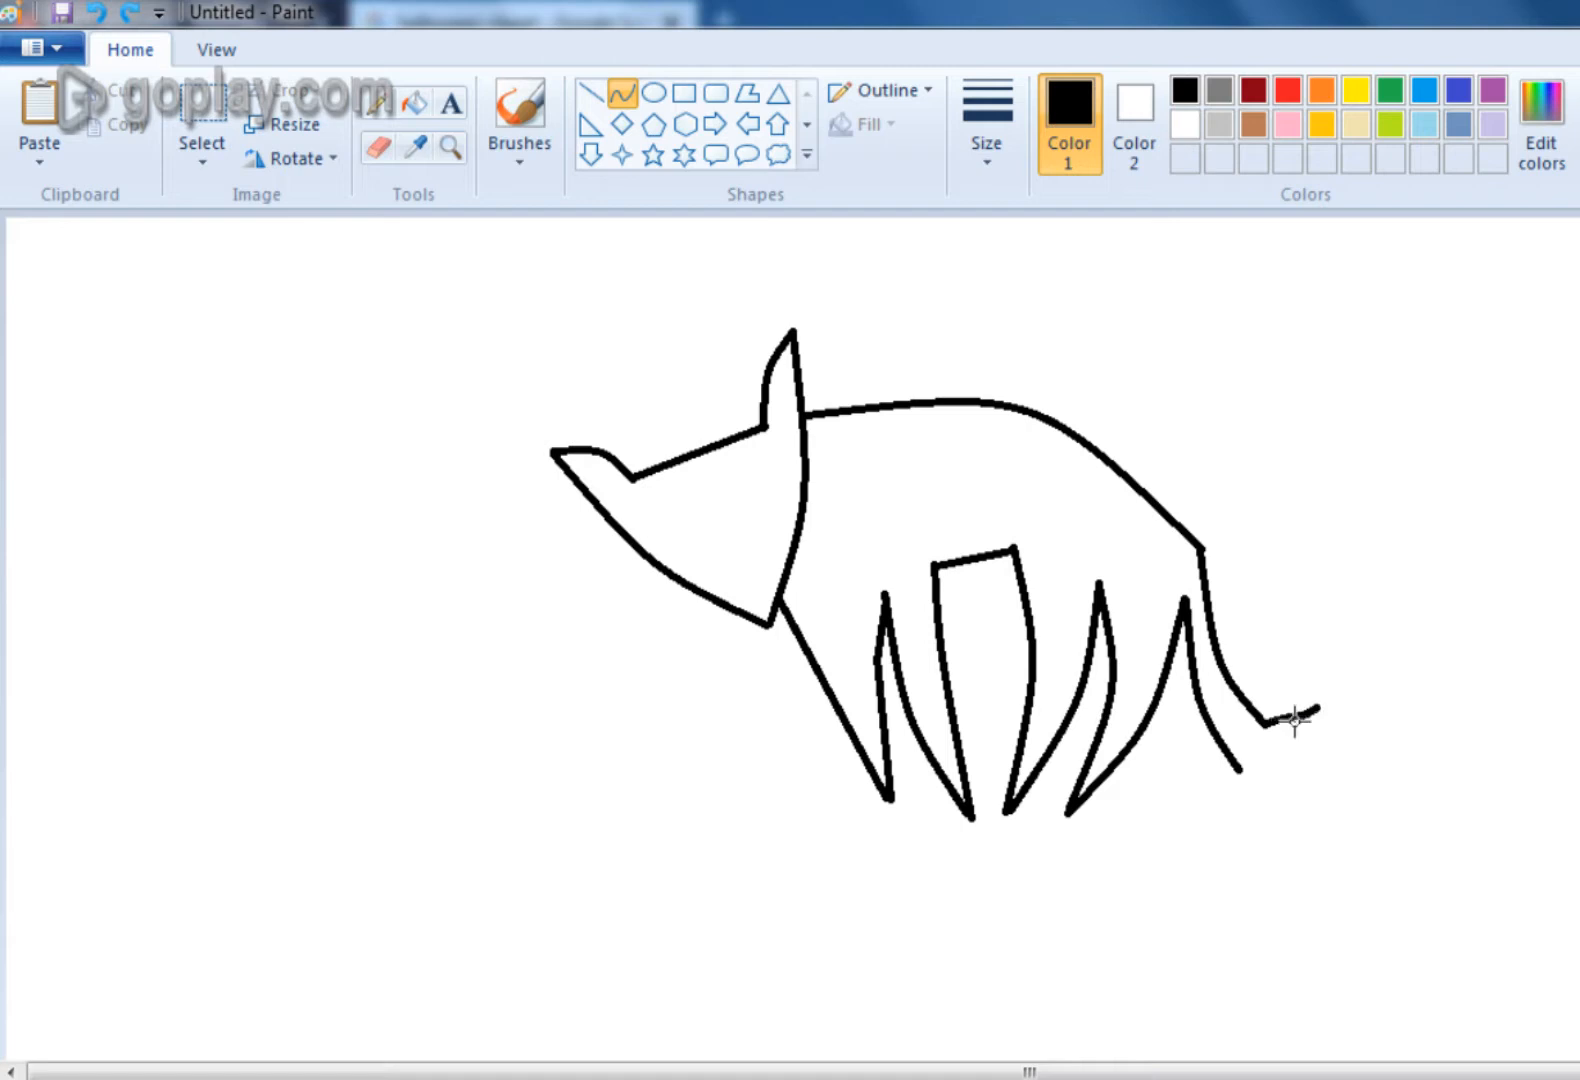
{"action": "left_click", "coordinate": [620, 97]}
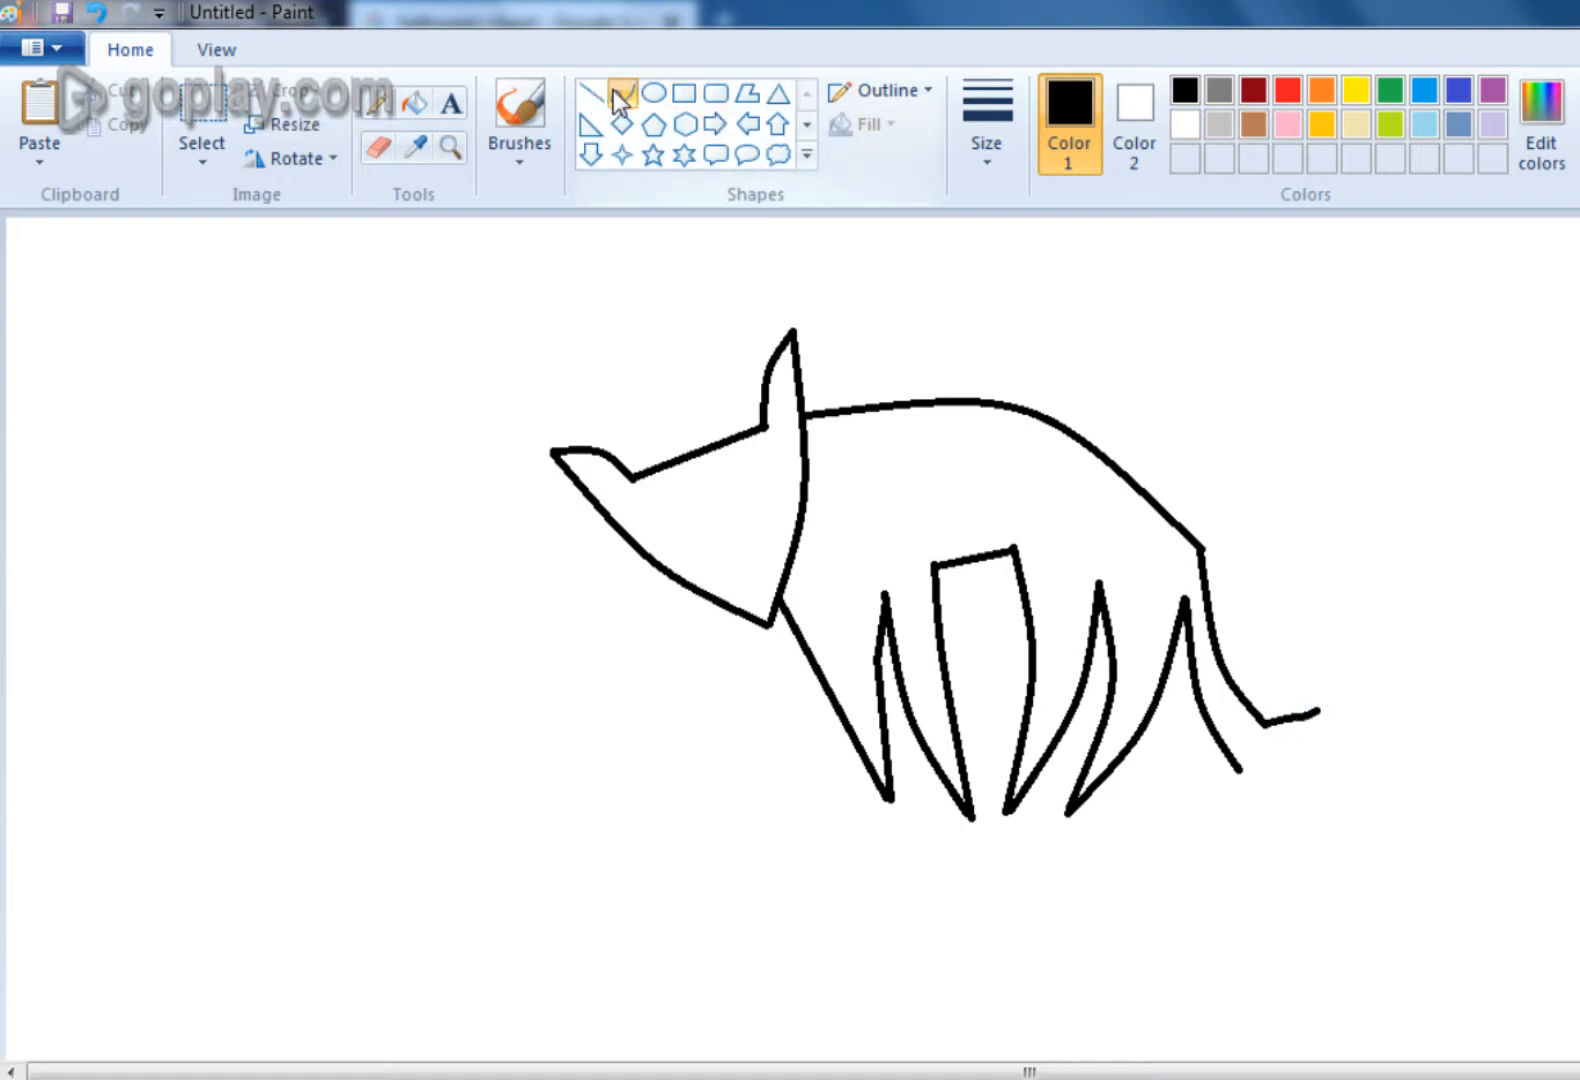
{"action": "left_click_drag", "start_coordinate": [1238, 775], "coordinate": [1285, 777]}
{"action": "left_click", "coordinate": [600, 96]}
{"action": "key", "text": "ctrl+z"}
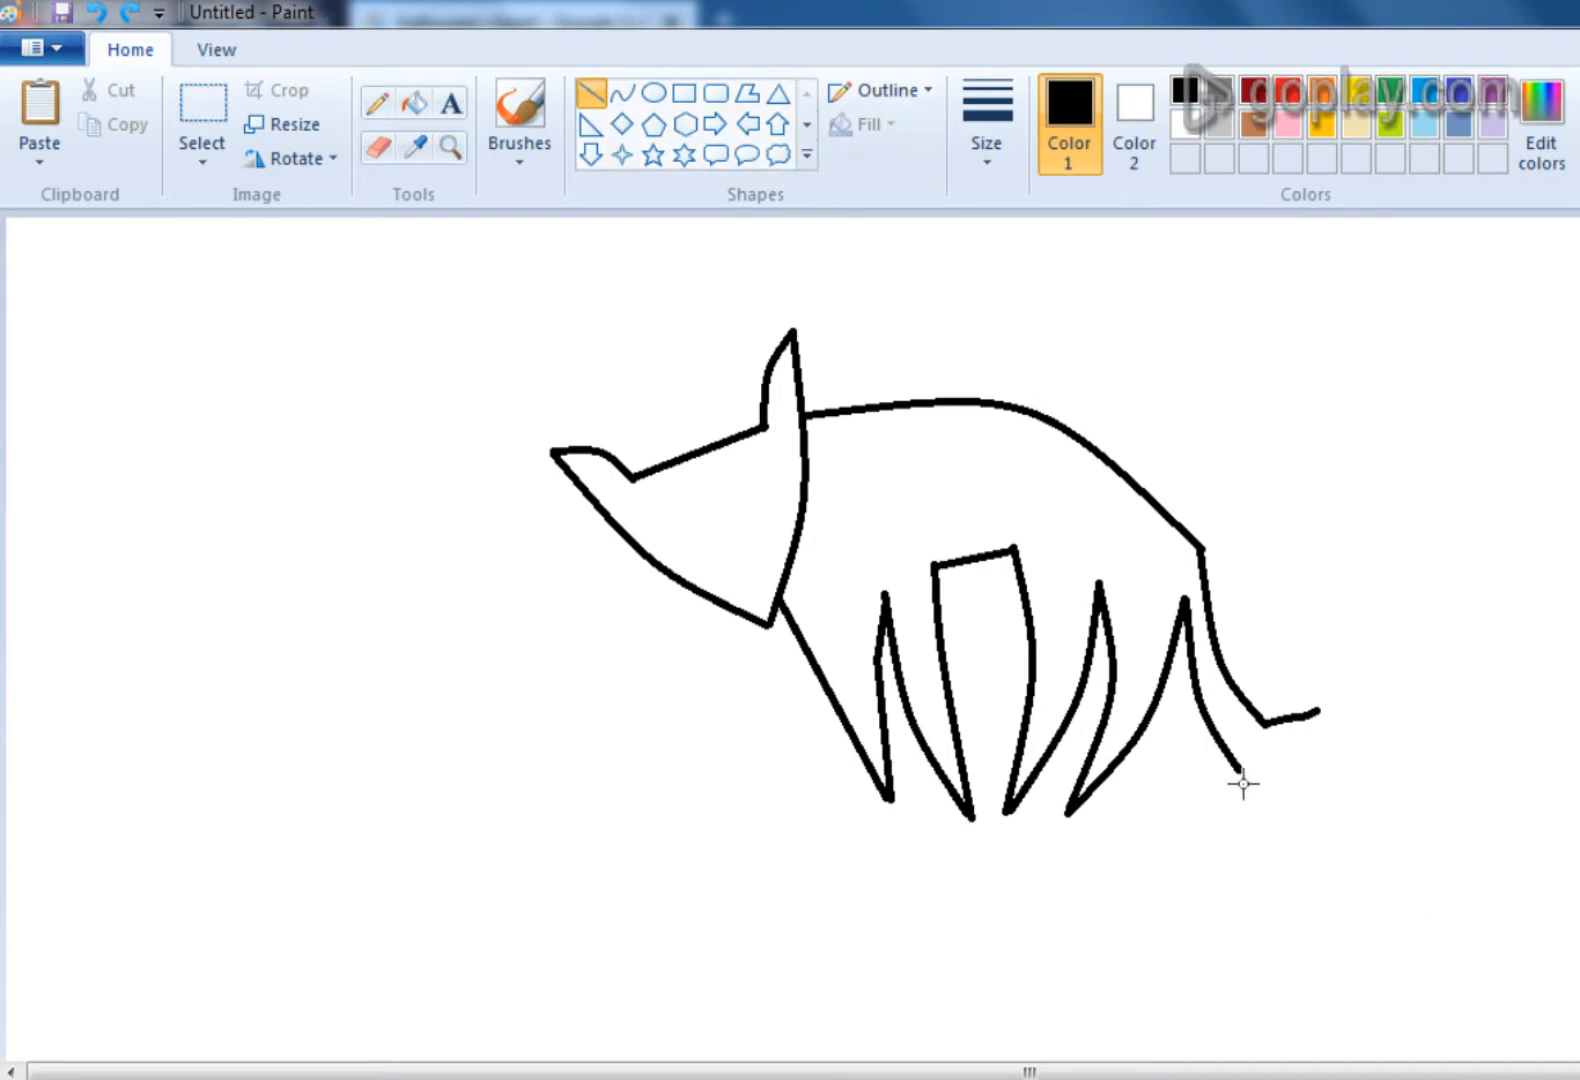
{"action": "left_click_drag", "start_coordinate": [1235, 770], "coordinate": [1335, 729]}
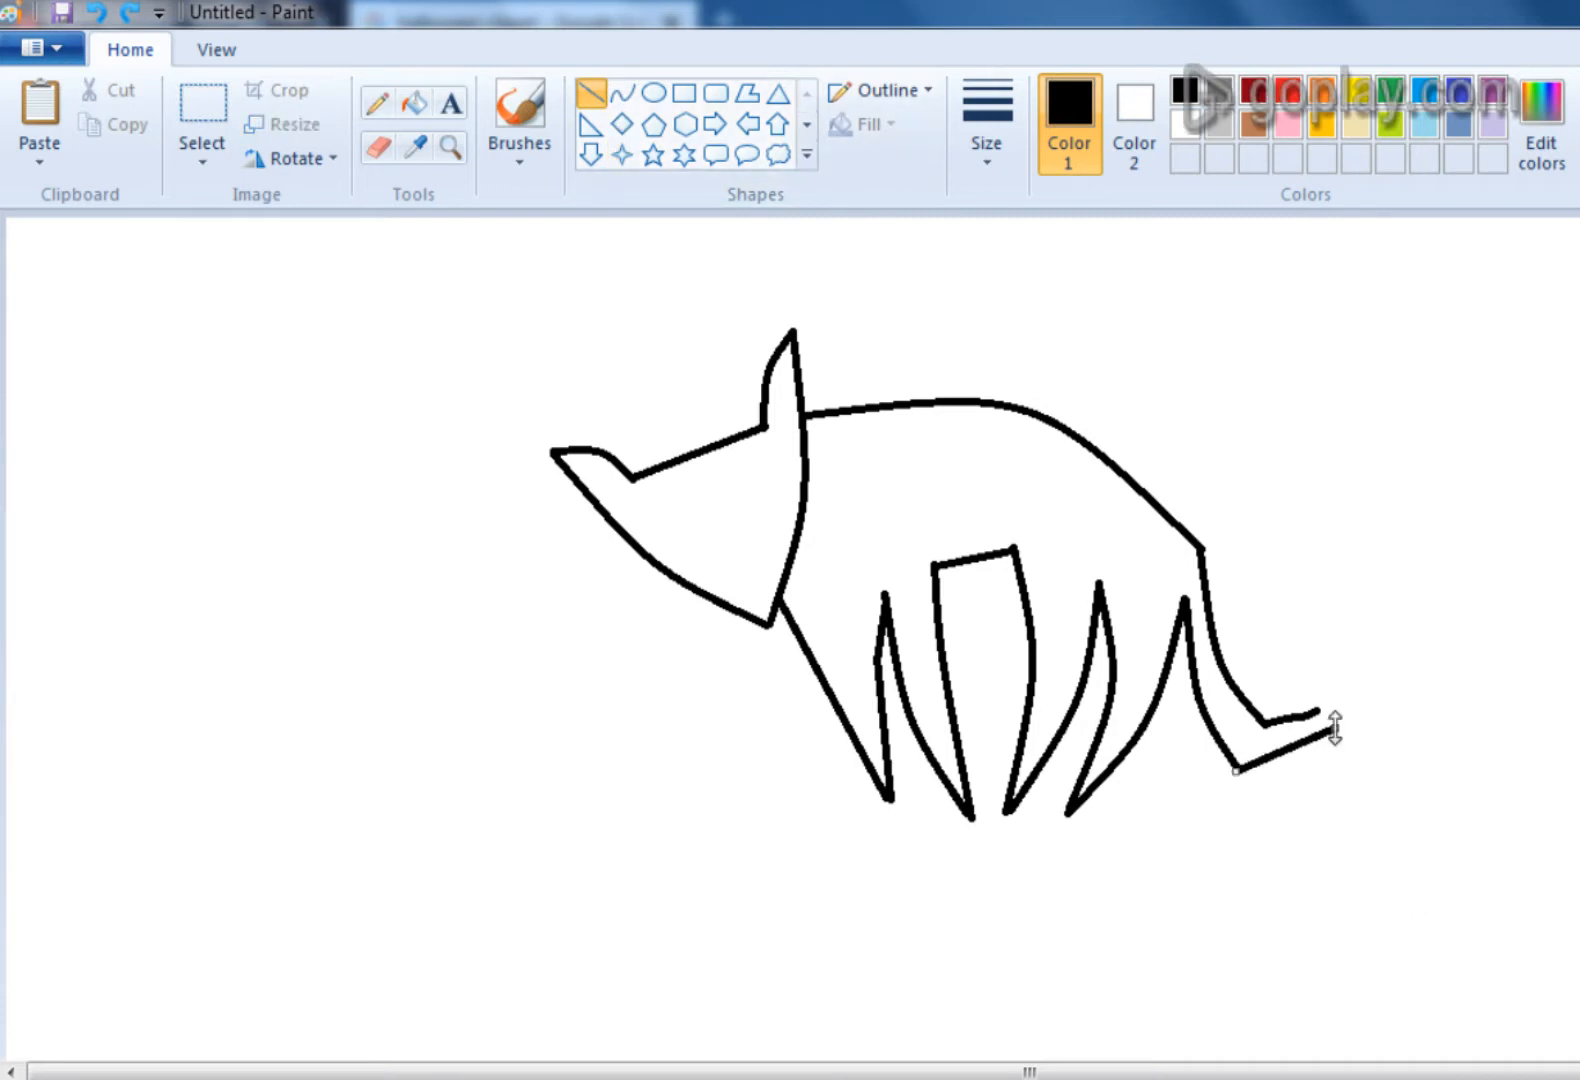
{"action": "key", "text": "ctrl+z"}
- Extend the tail's lower edge with a curve sweeping up toward the tail tip
{"action": "left_click", "coordinate": [621, 95]}
{"action": "mouse_move", "coordinate": [1242, 773]}
{"action": "left_mouse_down"}
{"action": "mouse_move", "coordinate": [1328, 726]}
{"action": "mouse_move", "coordinate": [1281, 757]}
{"action": "mouse_move", "coordinate": [1298, 776]}
{"action": "left_mouse_up"}
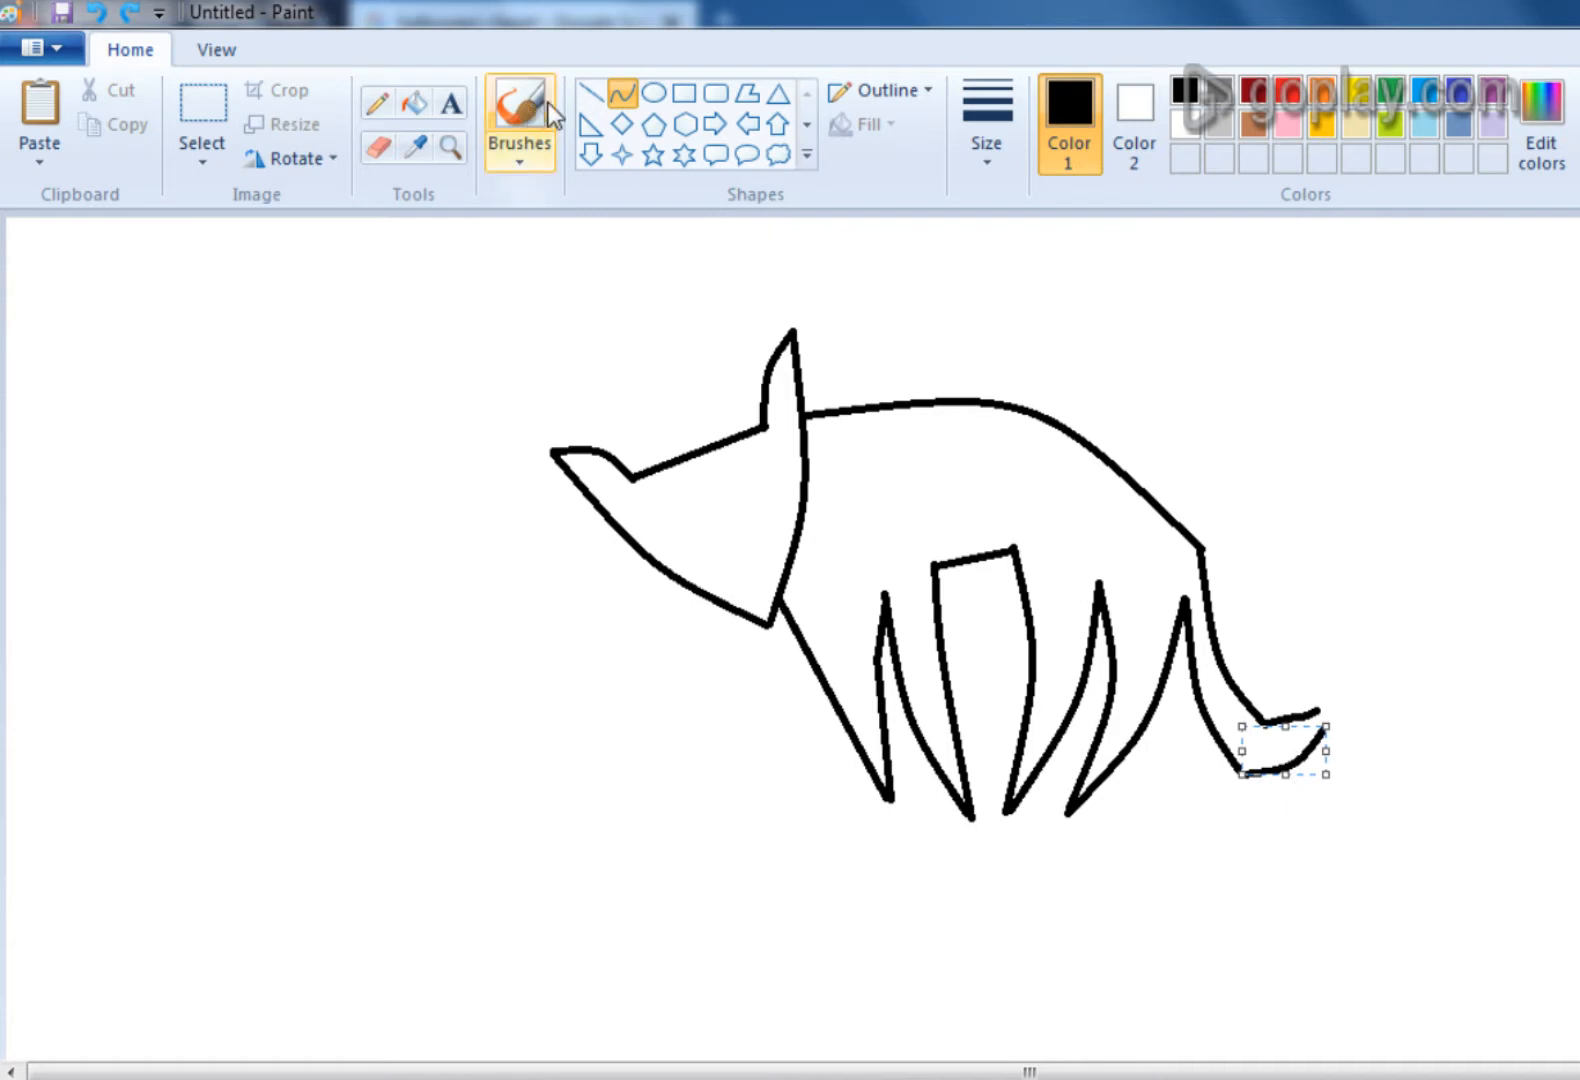
- Extend the tail's upper edge with a curve rising steeply from its end to form the tail tip
{"action": "left_click", "coordinate": [622, 93]}
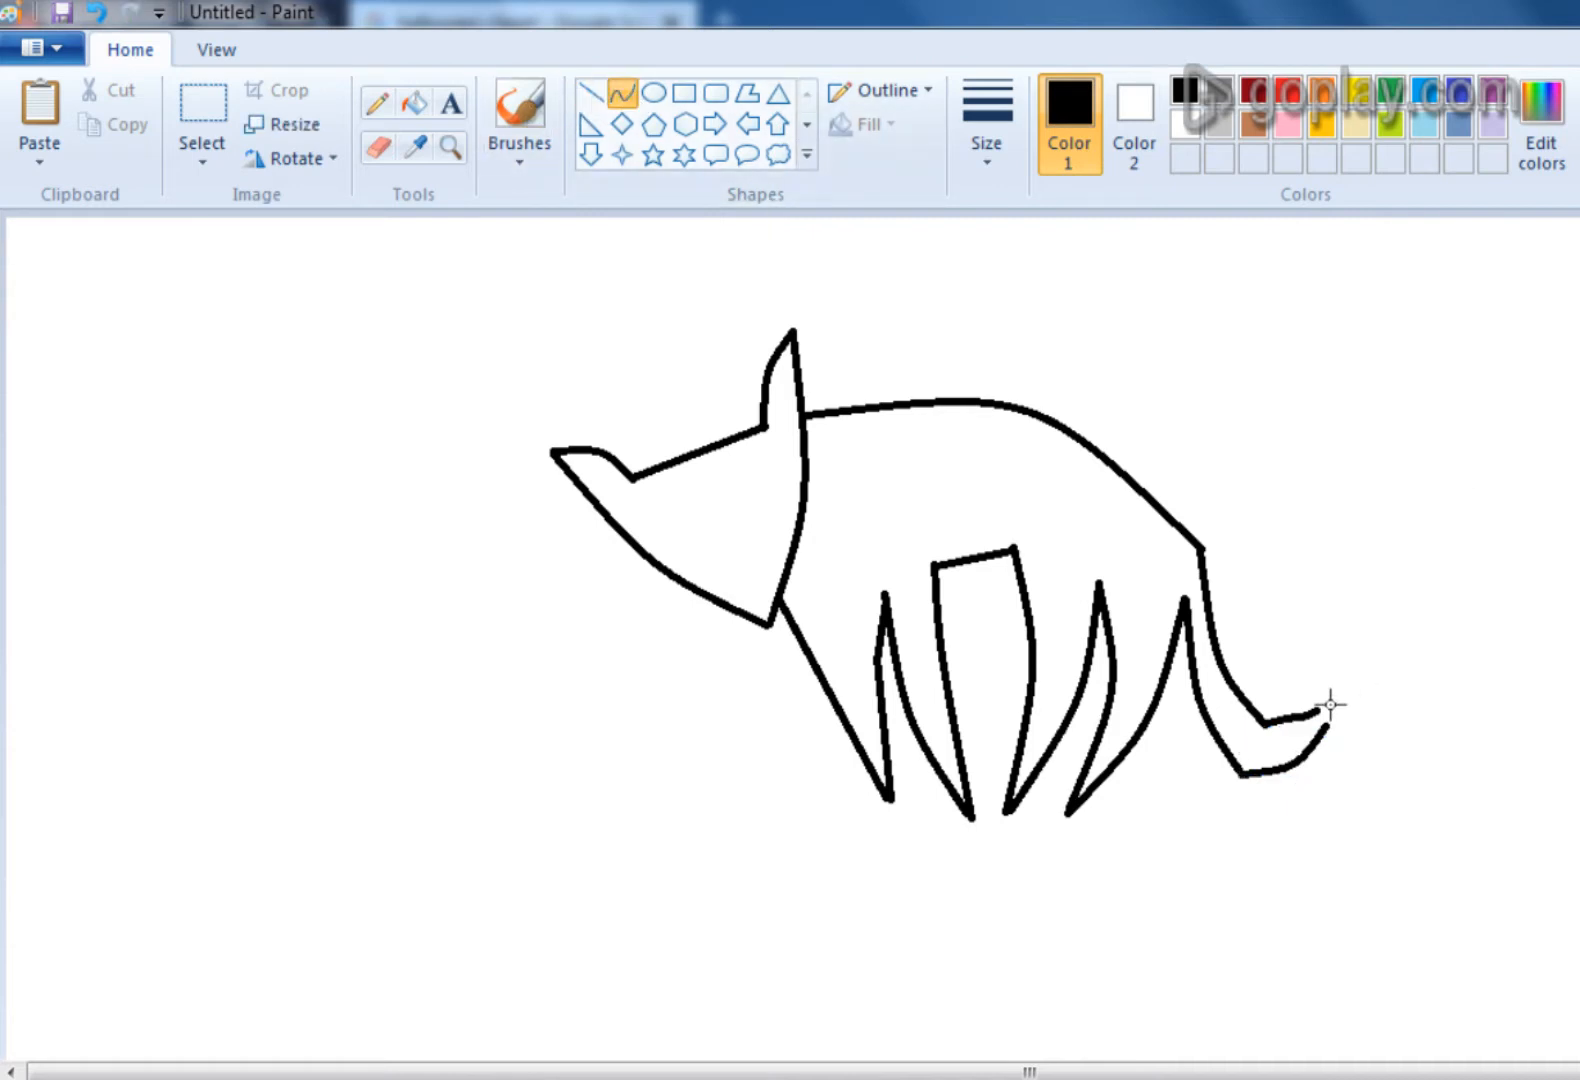
{"action": "left_click_drag", "start_coordinate": [1316, 711], "coordinate": [1360, 523]}
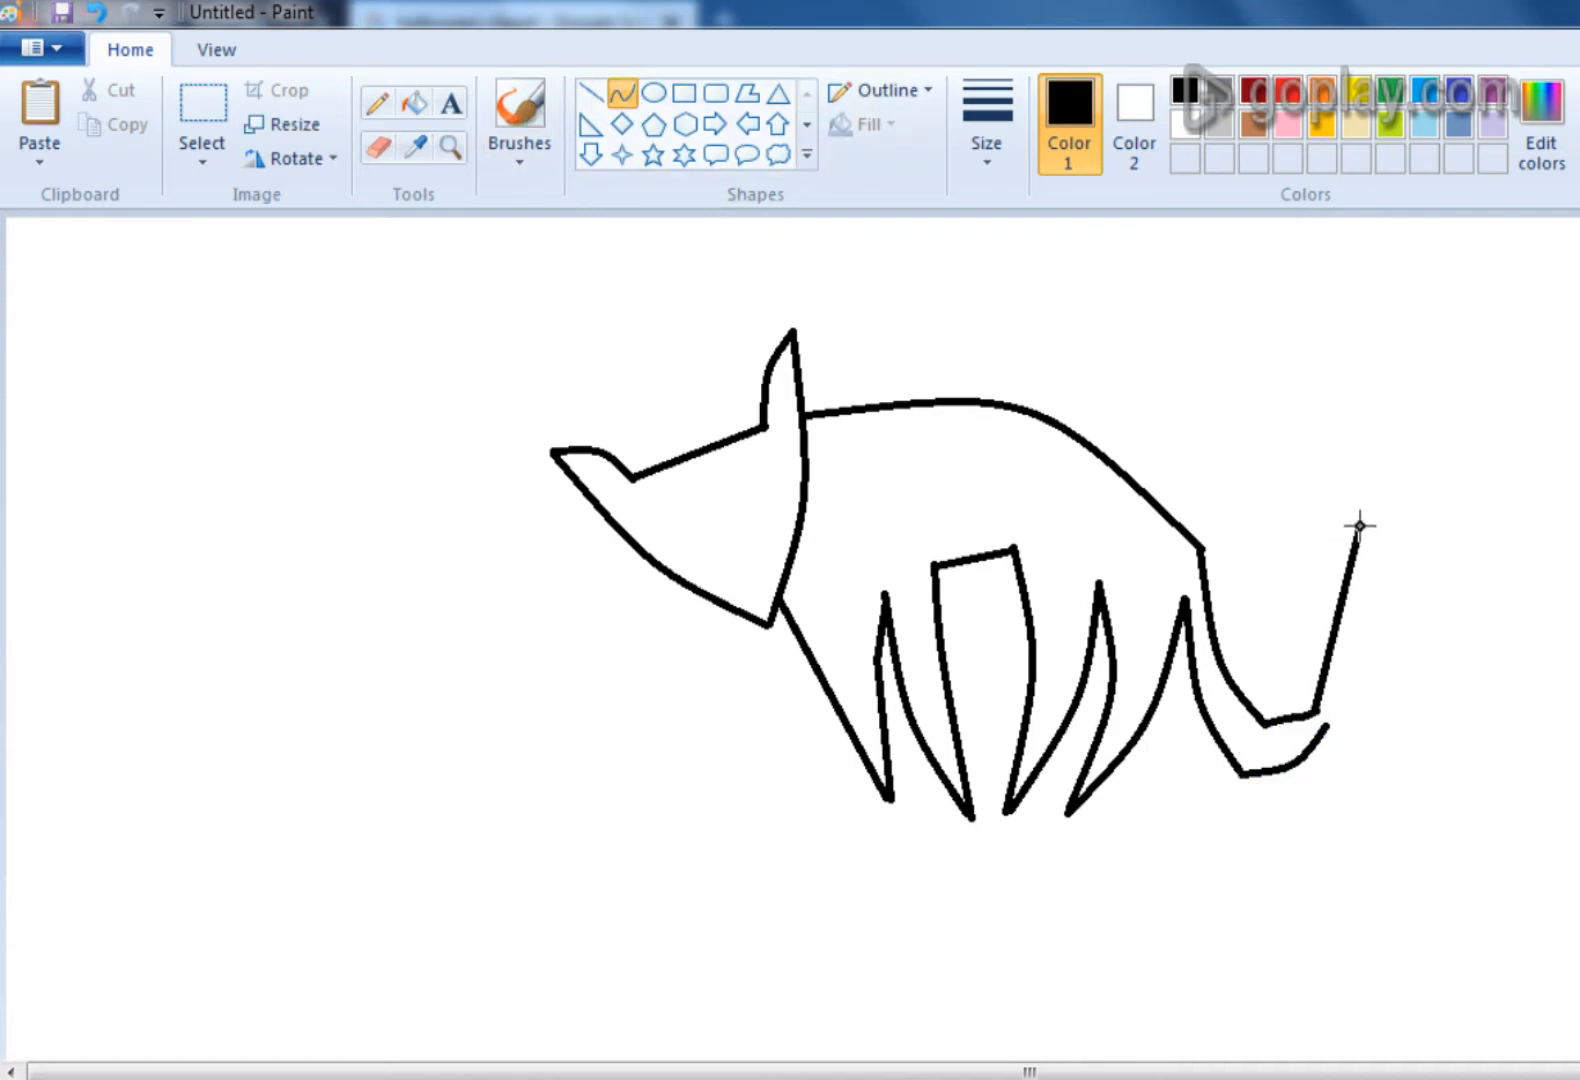
{"action": "mouse_move", "coordinate": [1360, 609]}
{"action": "left_mouse_down"}
{"action": "mouse_move", "coordinate": [1358, 638]}
{"action": "mouse_move", "coordinate": [1358, 600]}
{"action": "left_mouse_up"}
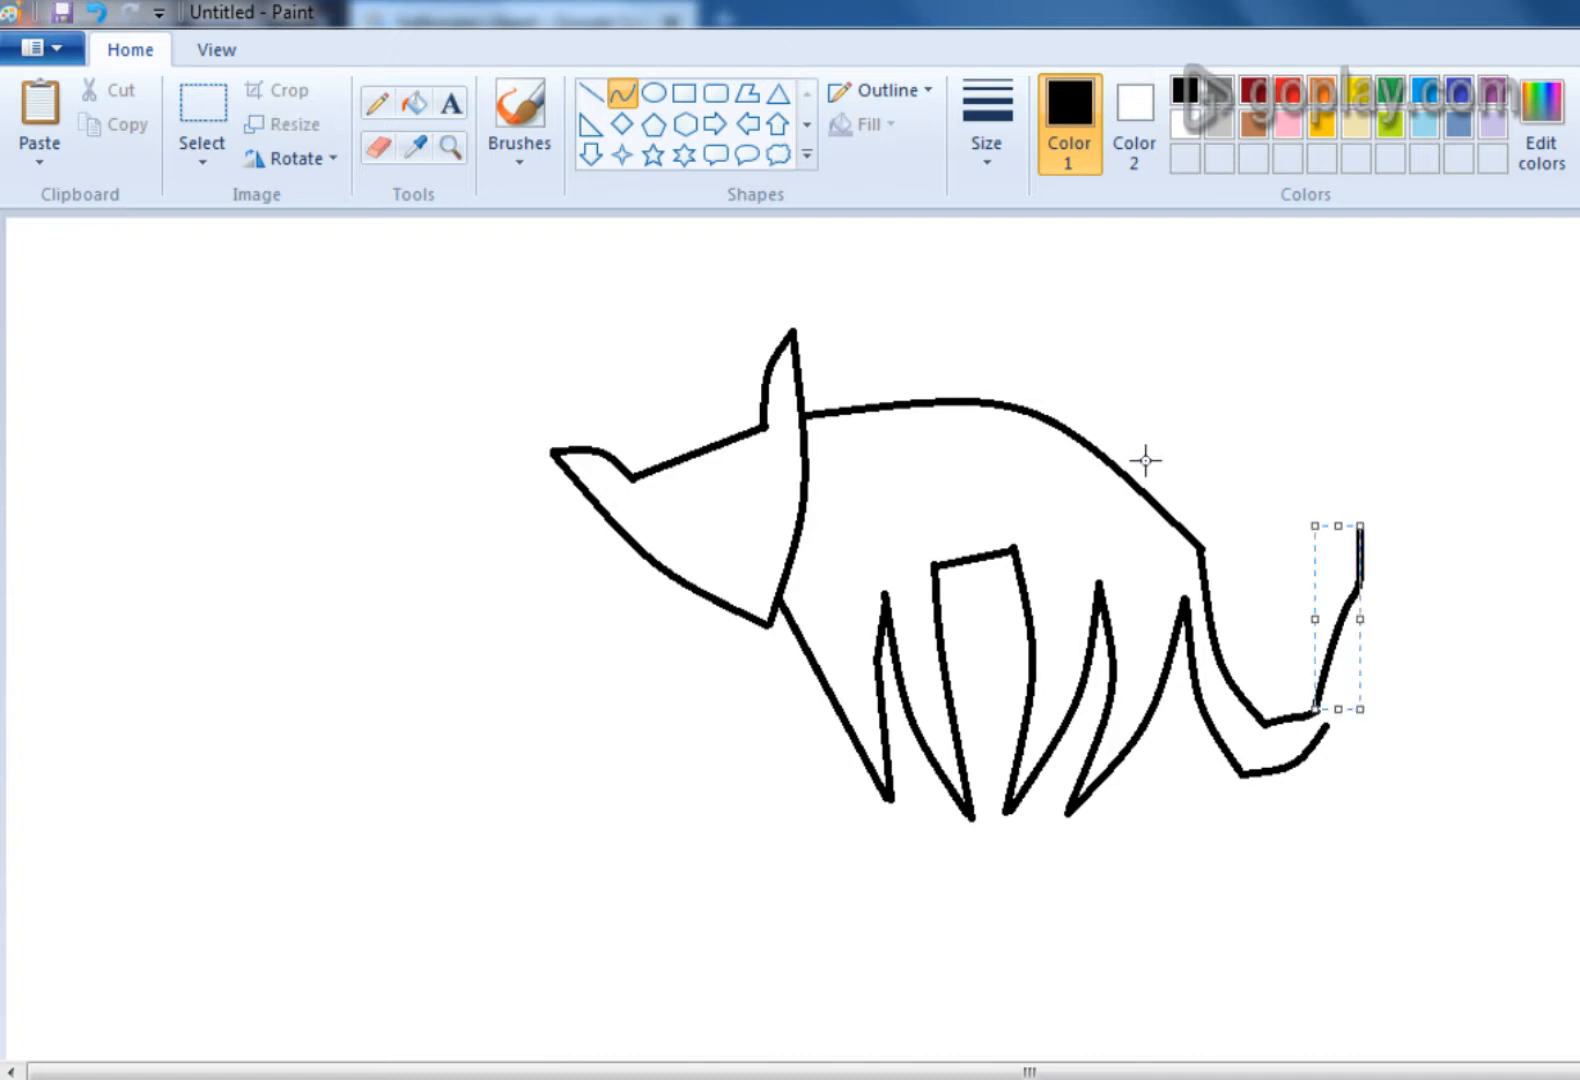
{"action": "left_click", "coordinate": [613, 100]}
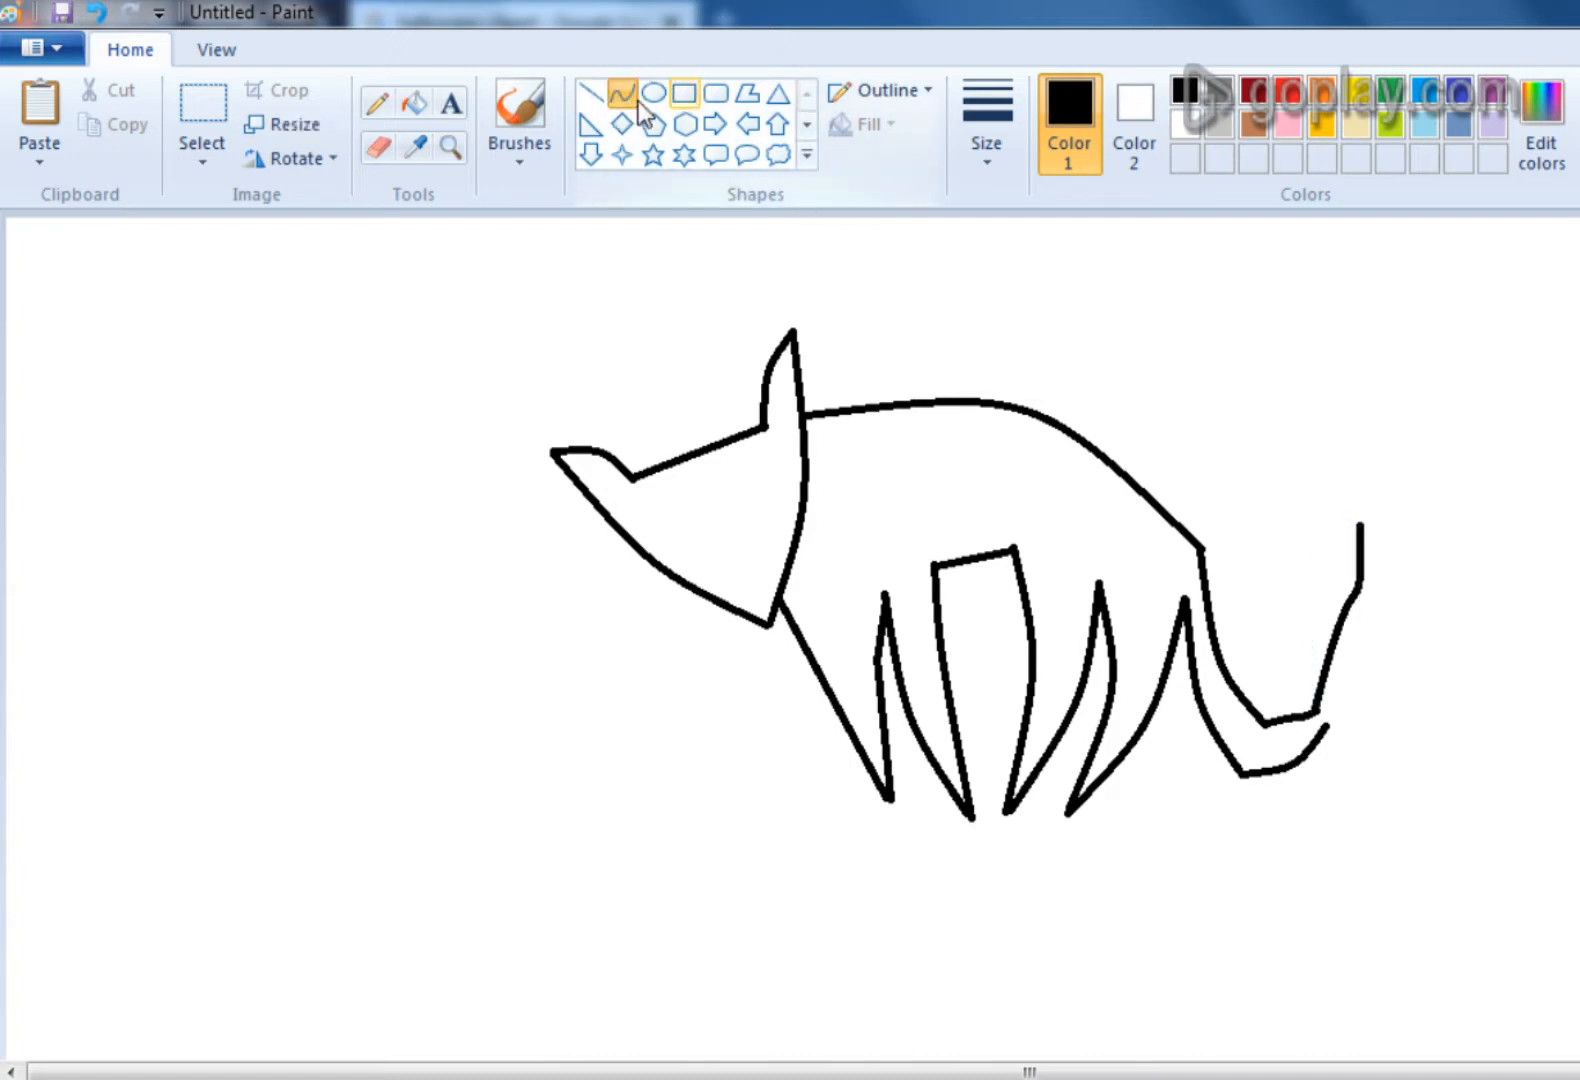
{"action": "left_click_drag", "start_coordinate": [1365, 525], "coordinate": [1325, 727]}
{"action": "left_click_drag", "start_coordinate": [1348, 642], "coordinate": [1391, 635]}
{"action": "left_click", "coordinate": [1393, 635]}
{"action": "key", "text": "ctrl+z"}
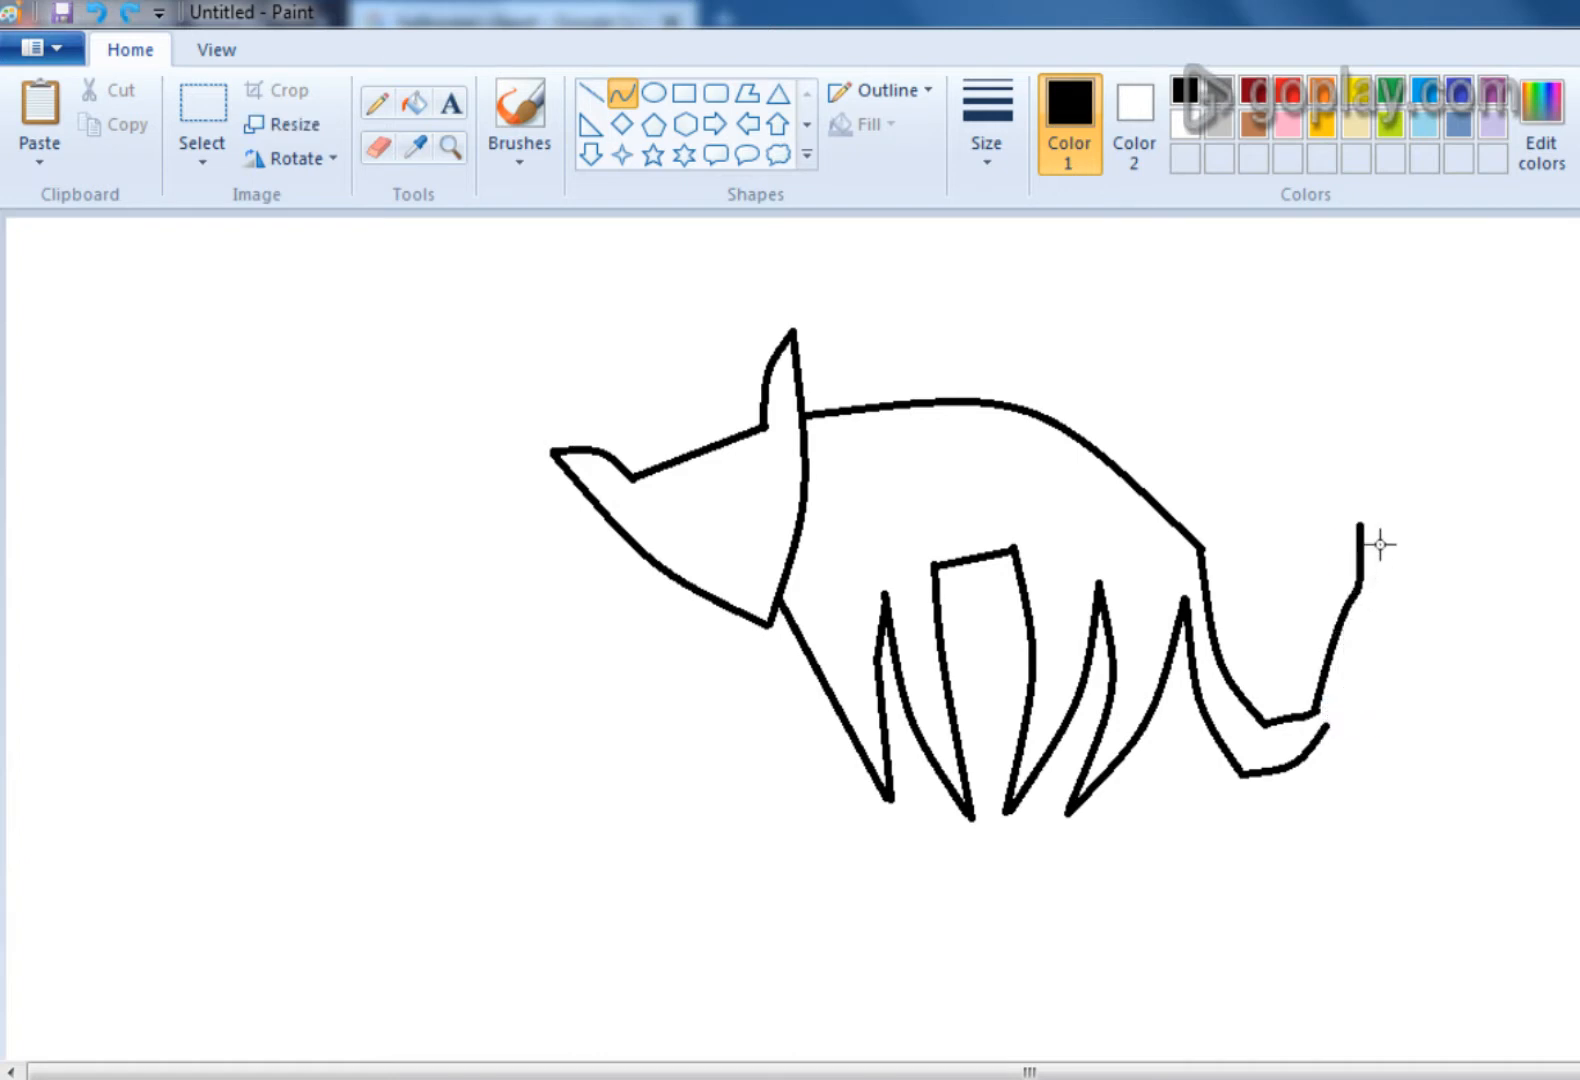
- Close the tail with an outward-bowed curve from the tail tip down to the end of the lower edge
{"action": "left_click_drag", "start_coordinate": [1361, 527], "coordinate": [1325, 730]}
{"action": "left_click_drag", "start_coordinate": [1349, 604], "coordinate": [1327, 726]}
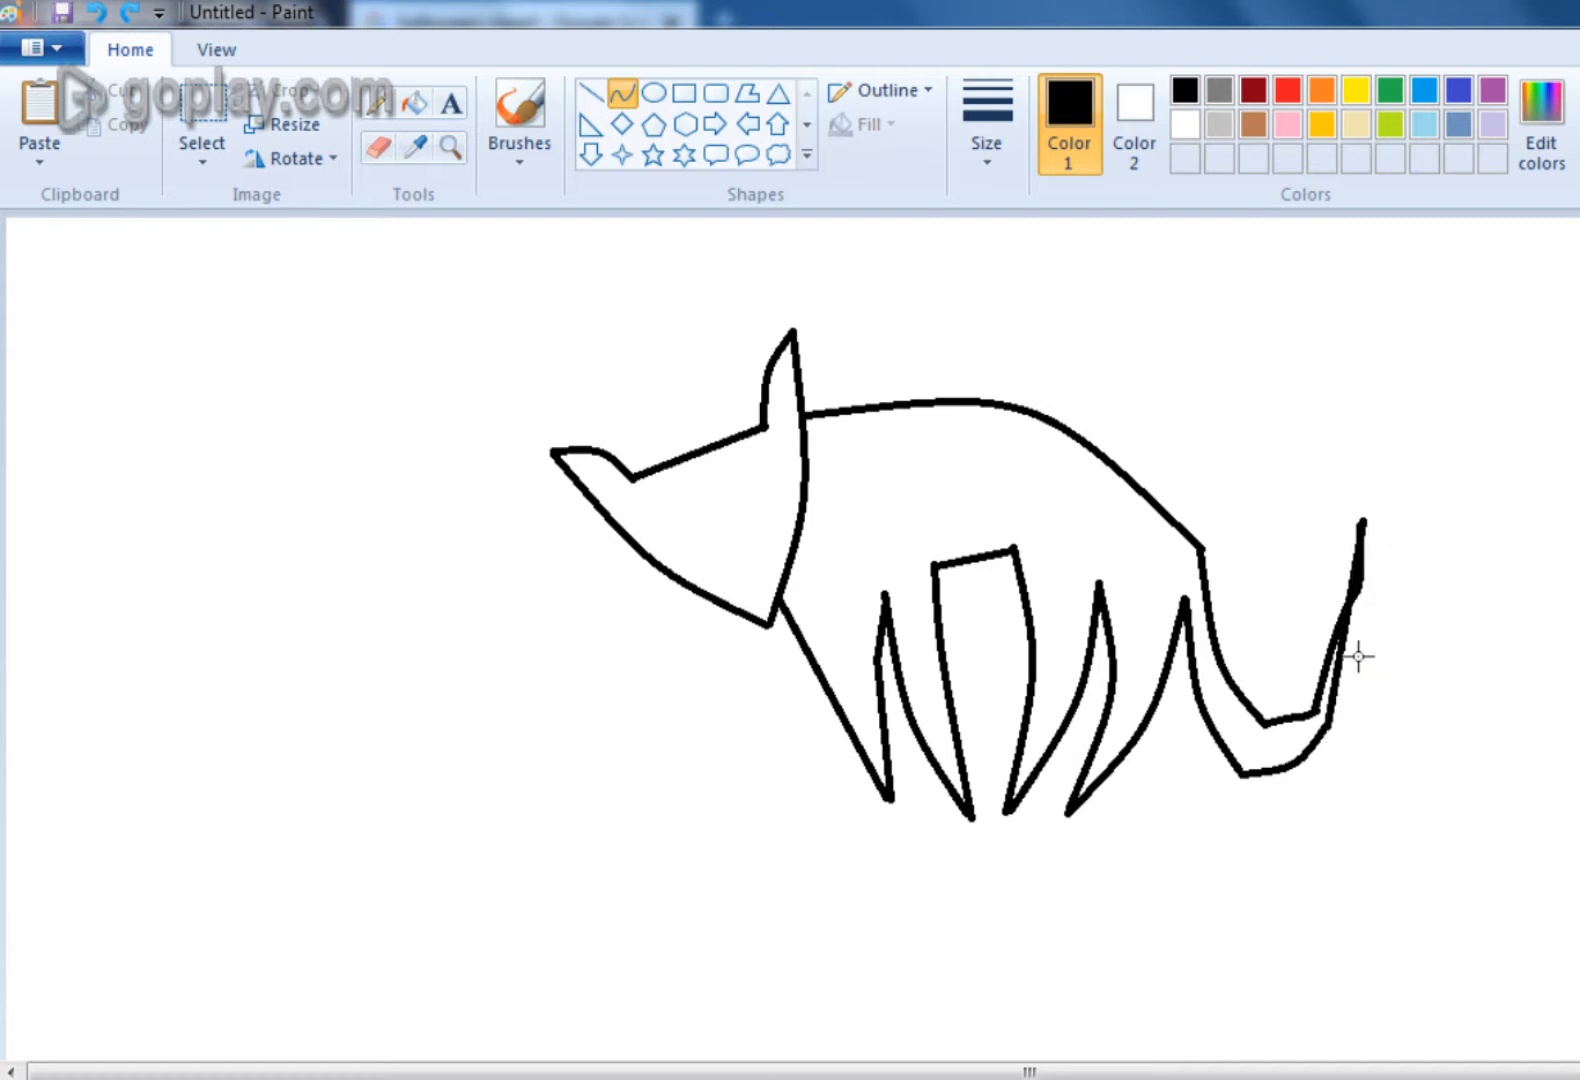
{"action": "left_click_drag", "start_coordinate": [1354, 643], "coordinate": [1366, 634]}
{"action": "left_click_drag", "start_coordinate": [1357, 525], "coordinate": [1388, 599]}
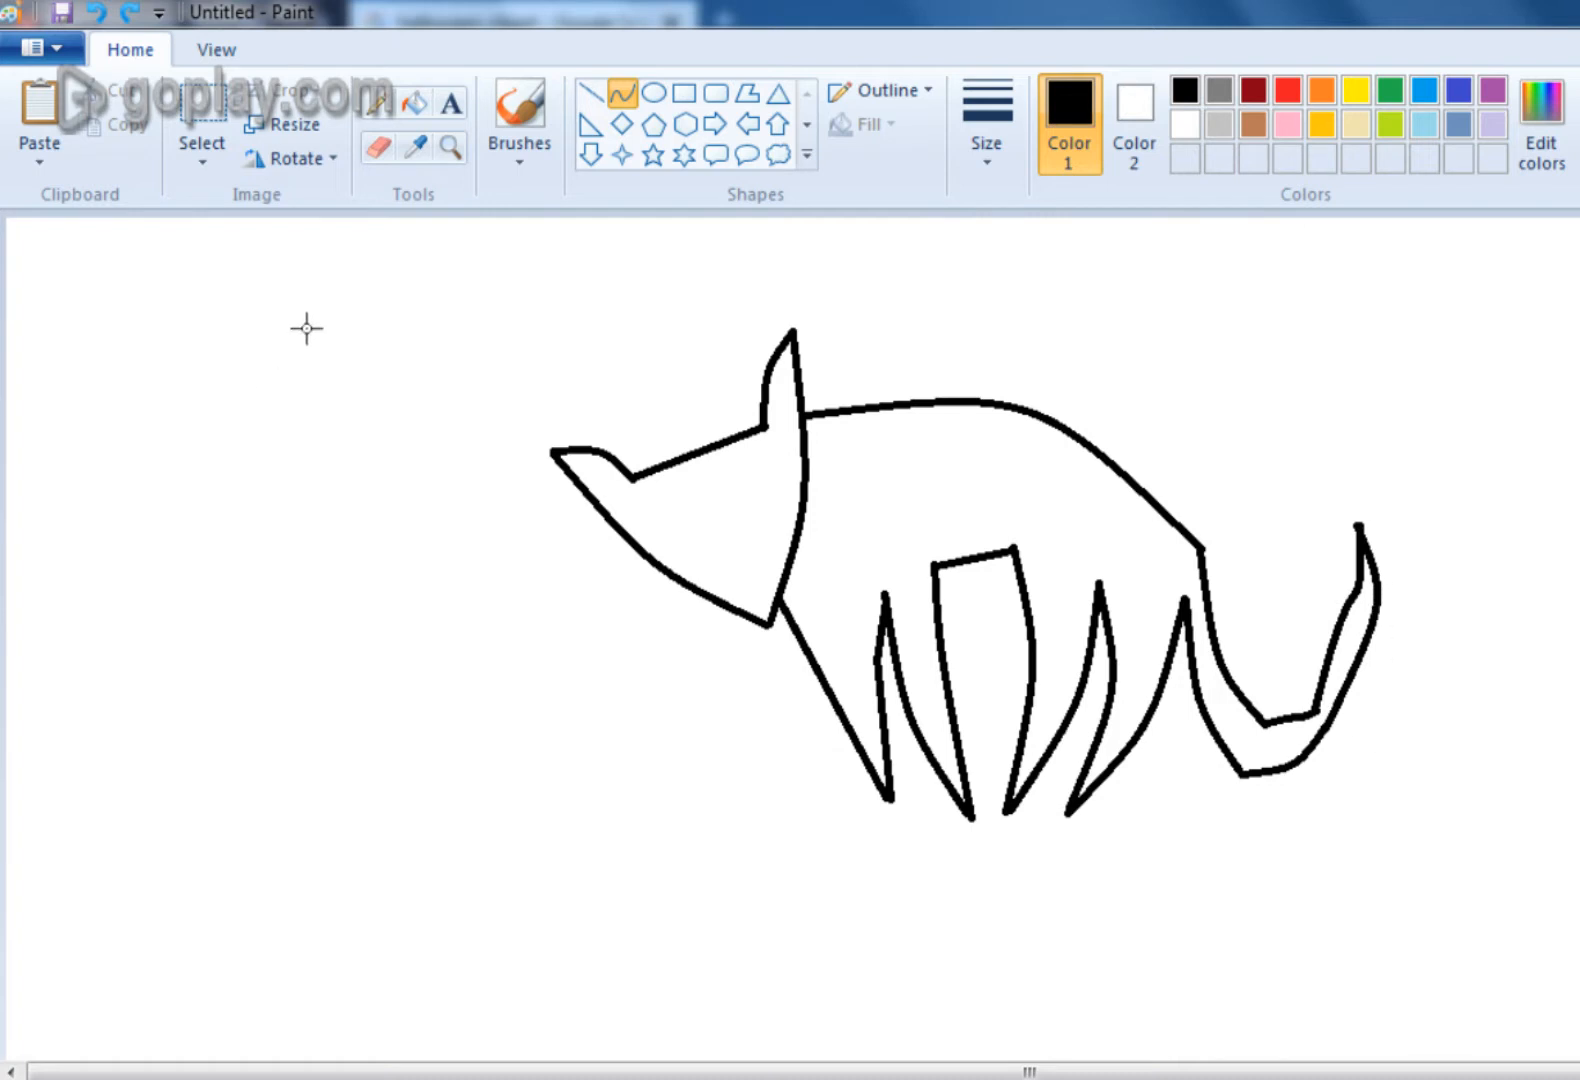
{"action": "left_click", "coordinate": [597, 95]}
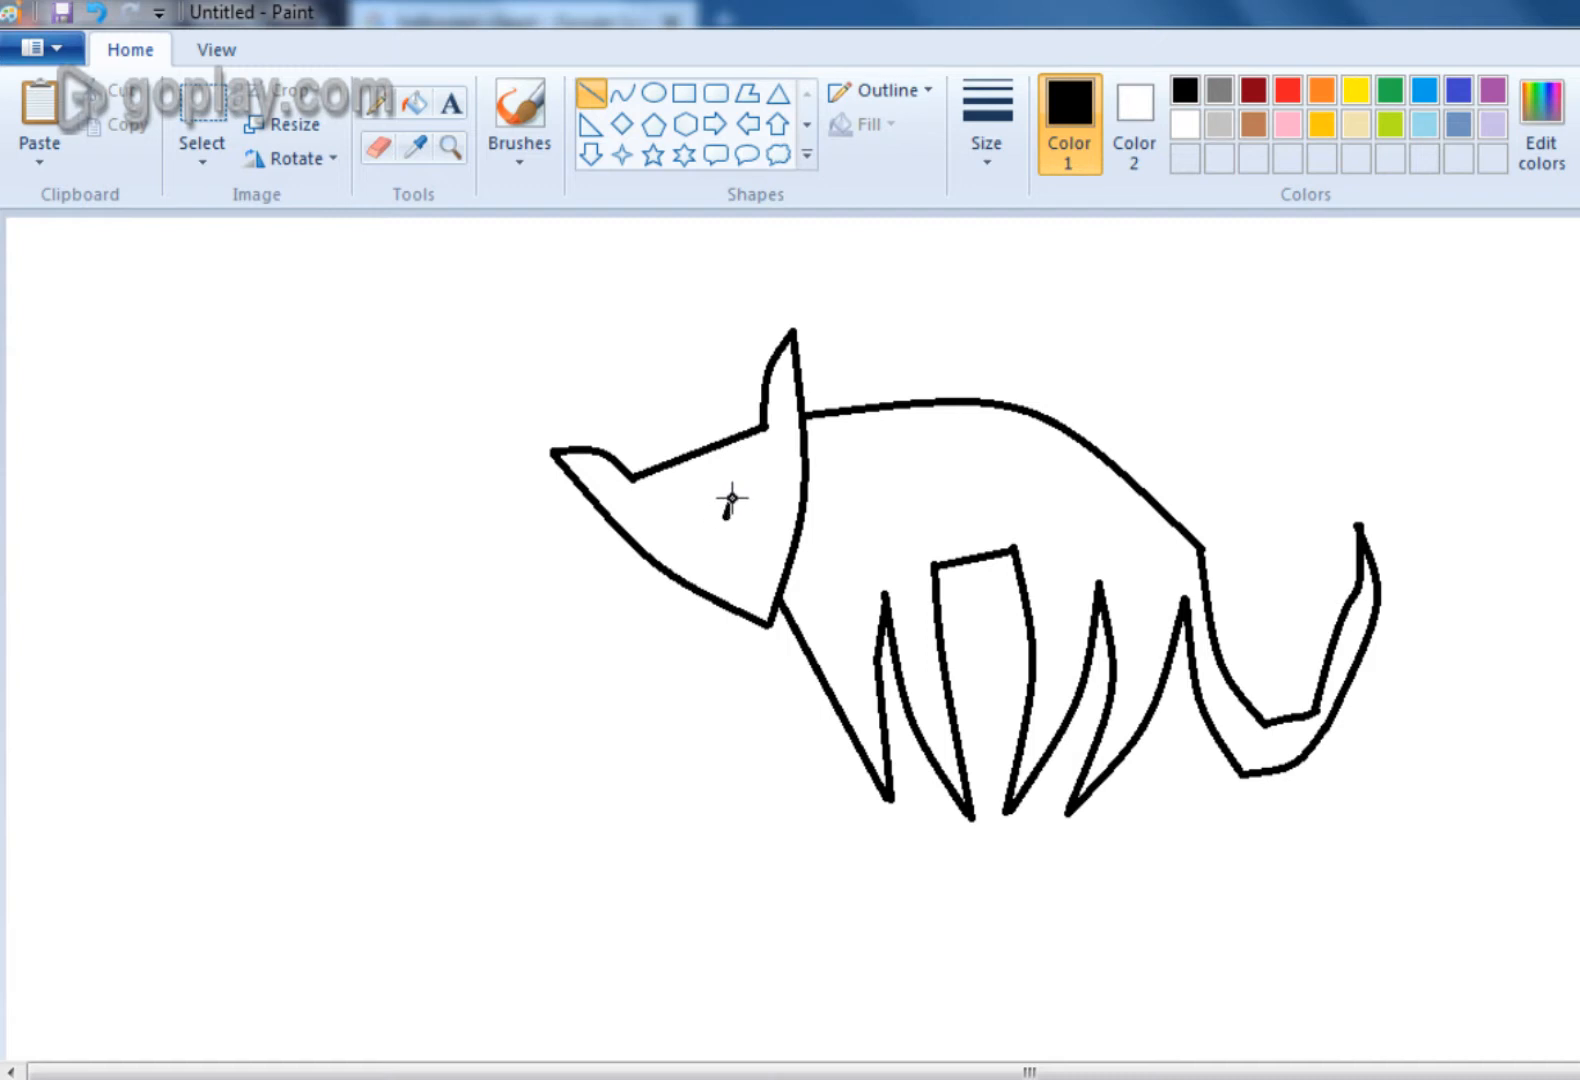
{"action": "key", "text": "ctrl+z"}
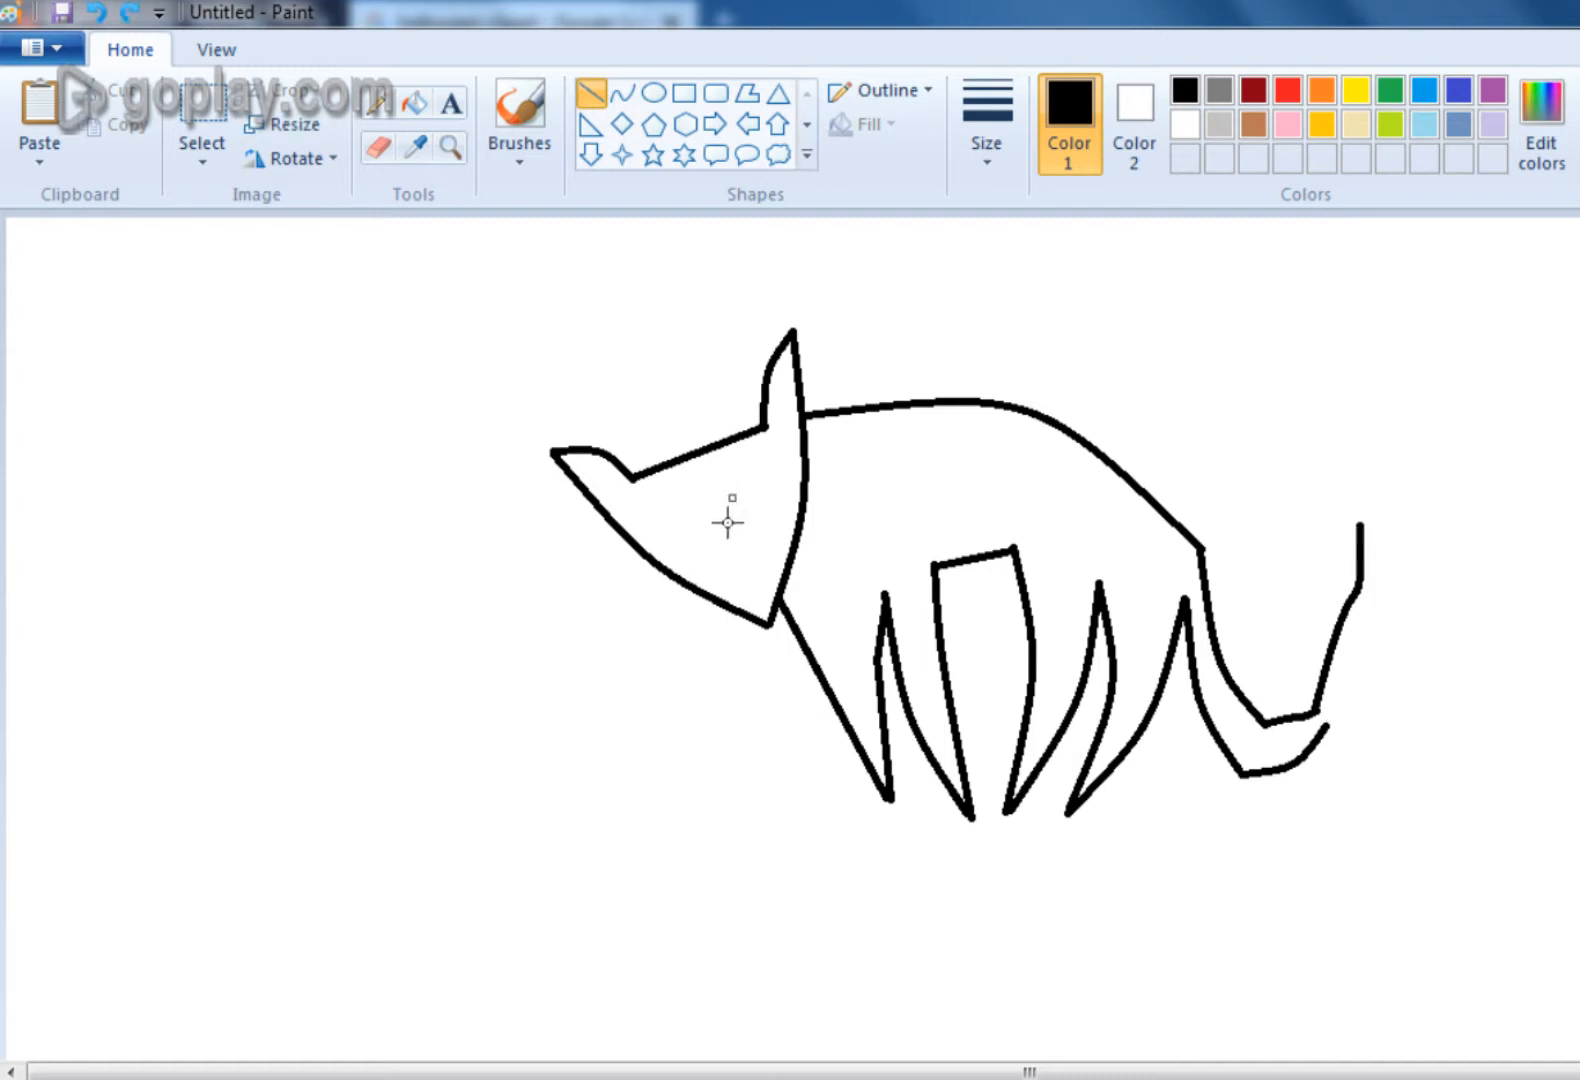
{"action": "key", "text": "ctrl+z"}
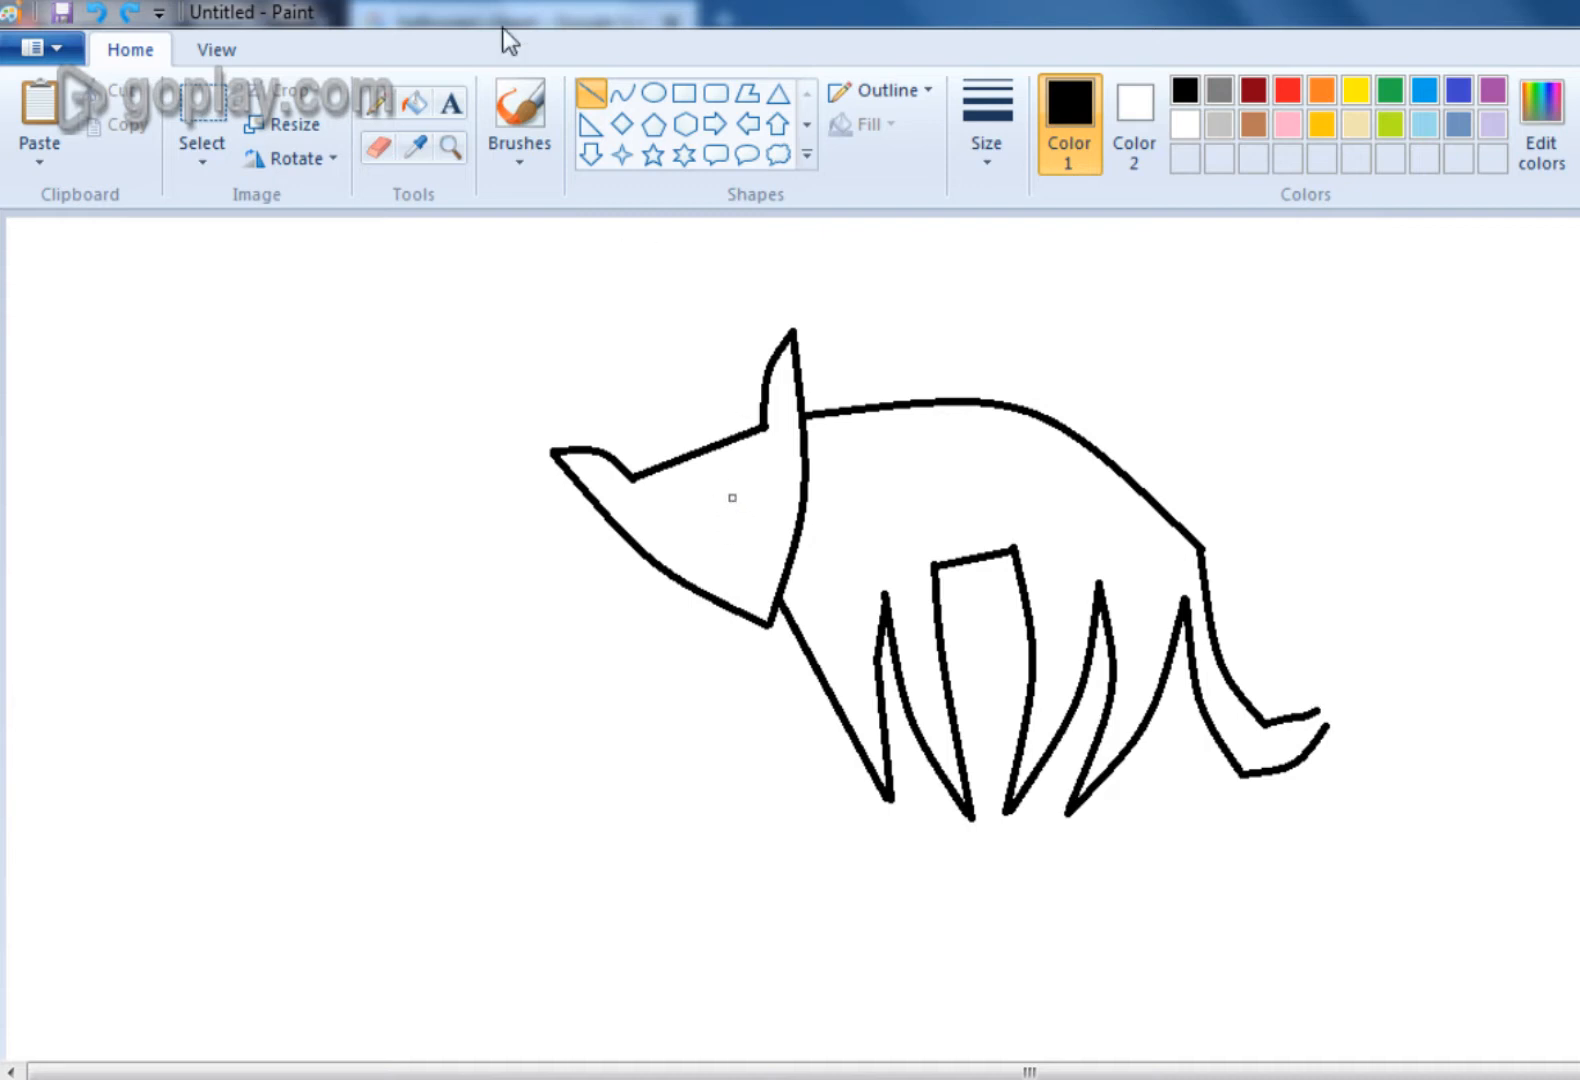
{"action": "double_click", "coordinate": [137, 17]}
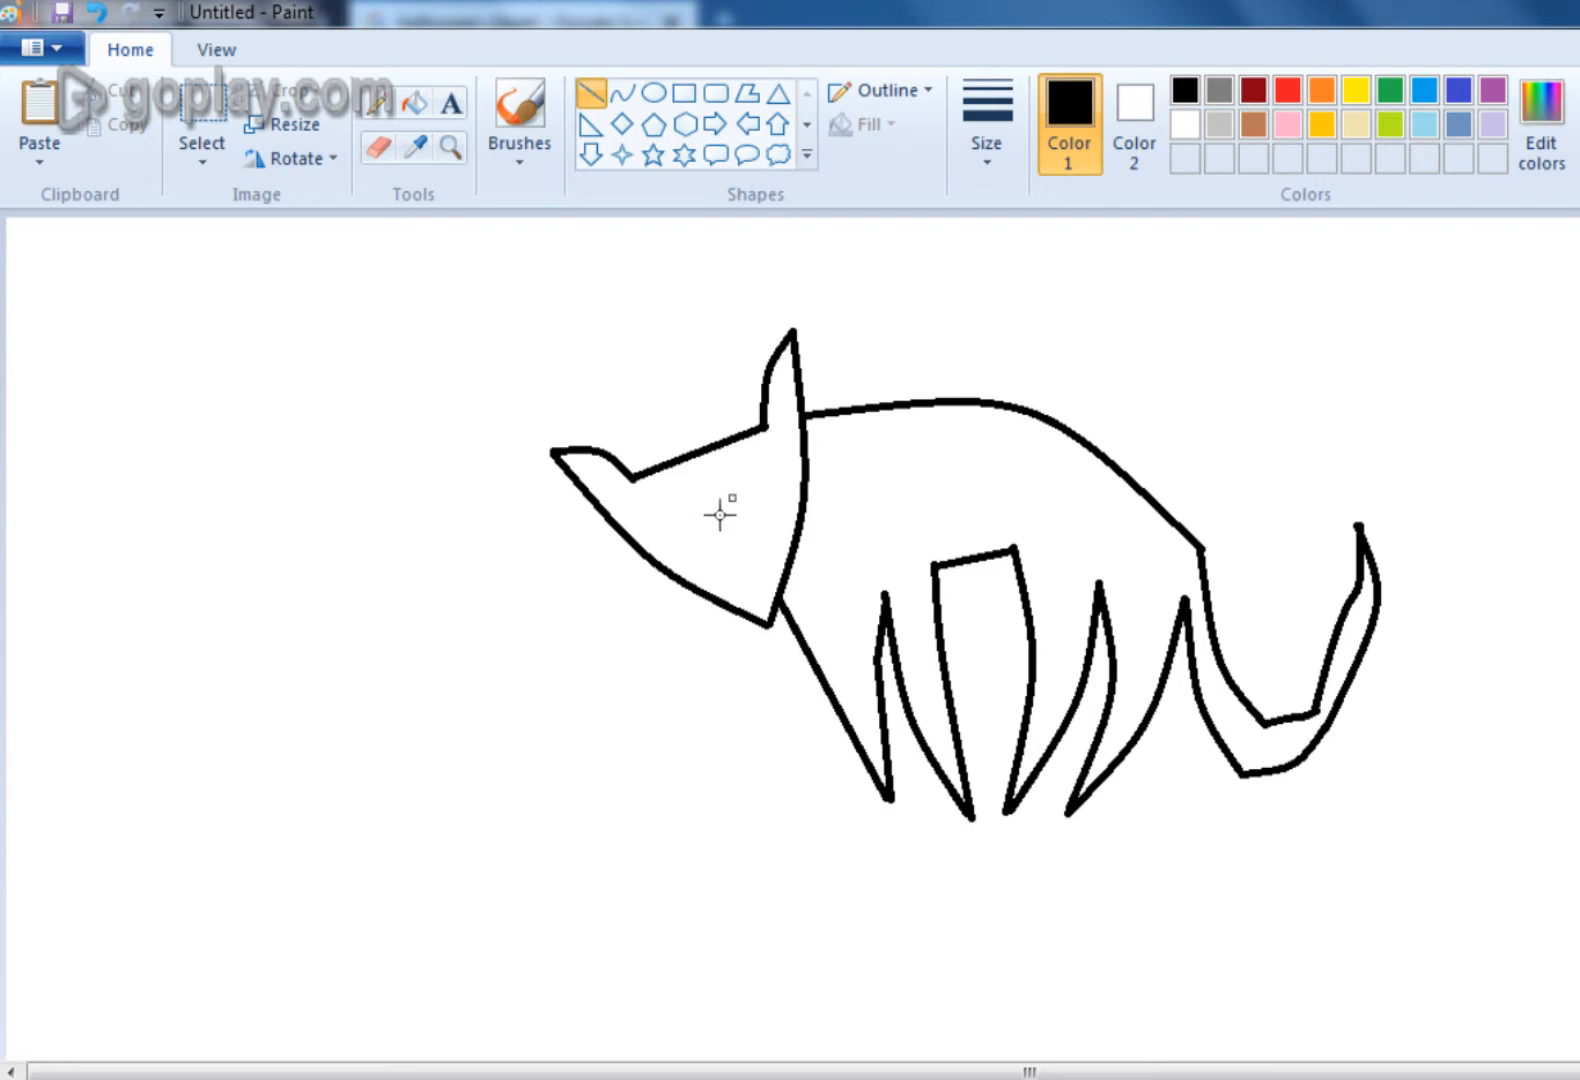
{"action": "left_click", "coordinate": [377, 148]}
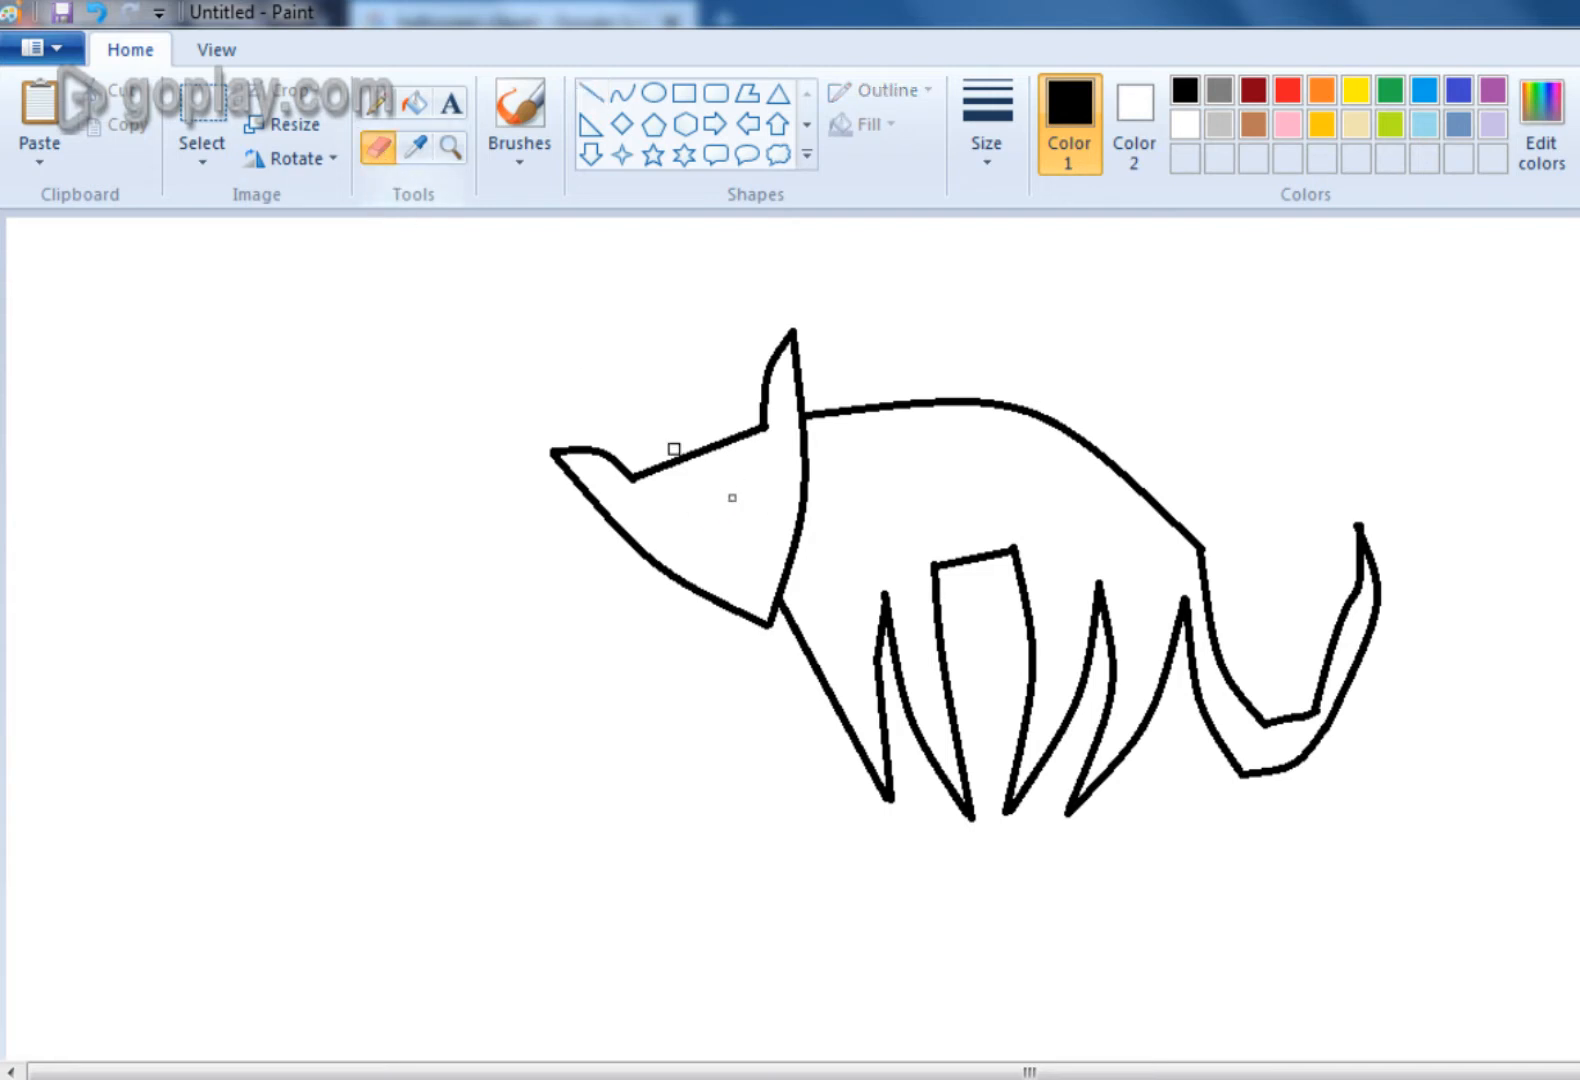
- Choose the Line tool with the second-thickest line width
{"action": "left_click", "coordinate": [593, 95]}
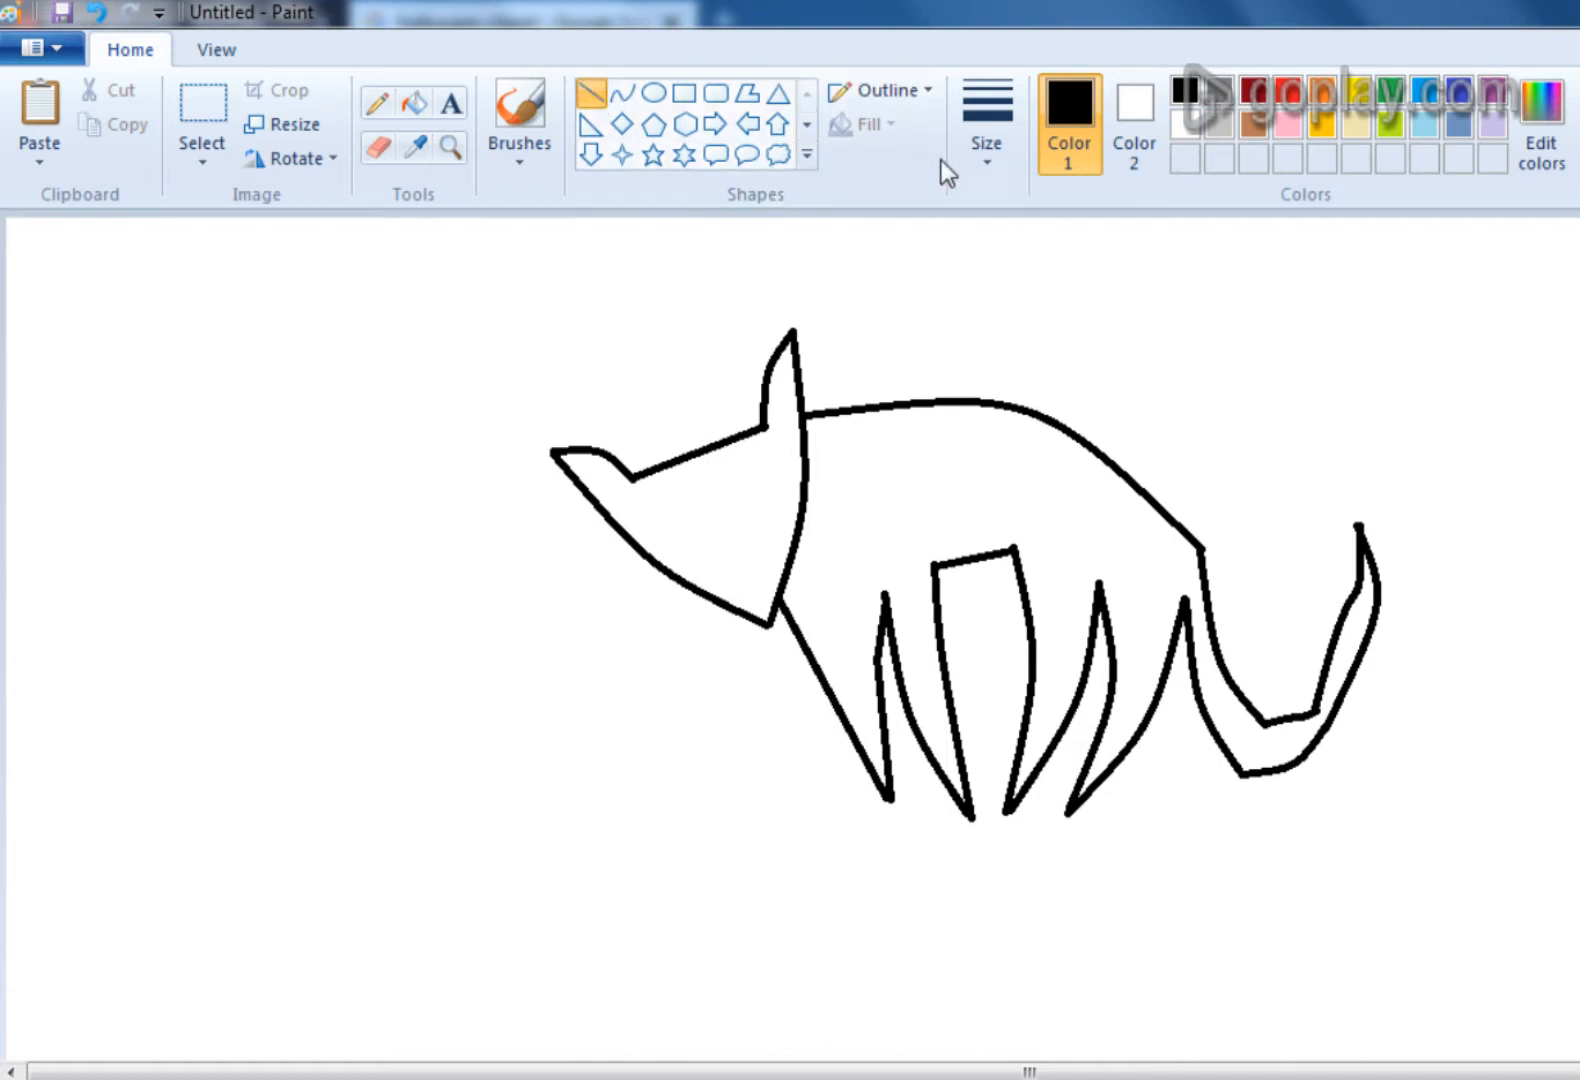
{"action": "left_click", "coordinate": [982, 150]}
{"action": "left_click", "coordinate": [1026, 257]}
{"action": "left_click", "coordinate": [987, 145]}
{"action": "left_click", "coordinate": [1049, 335]}
{"action": "left_click", "coordinate": [1000, 133]}
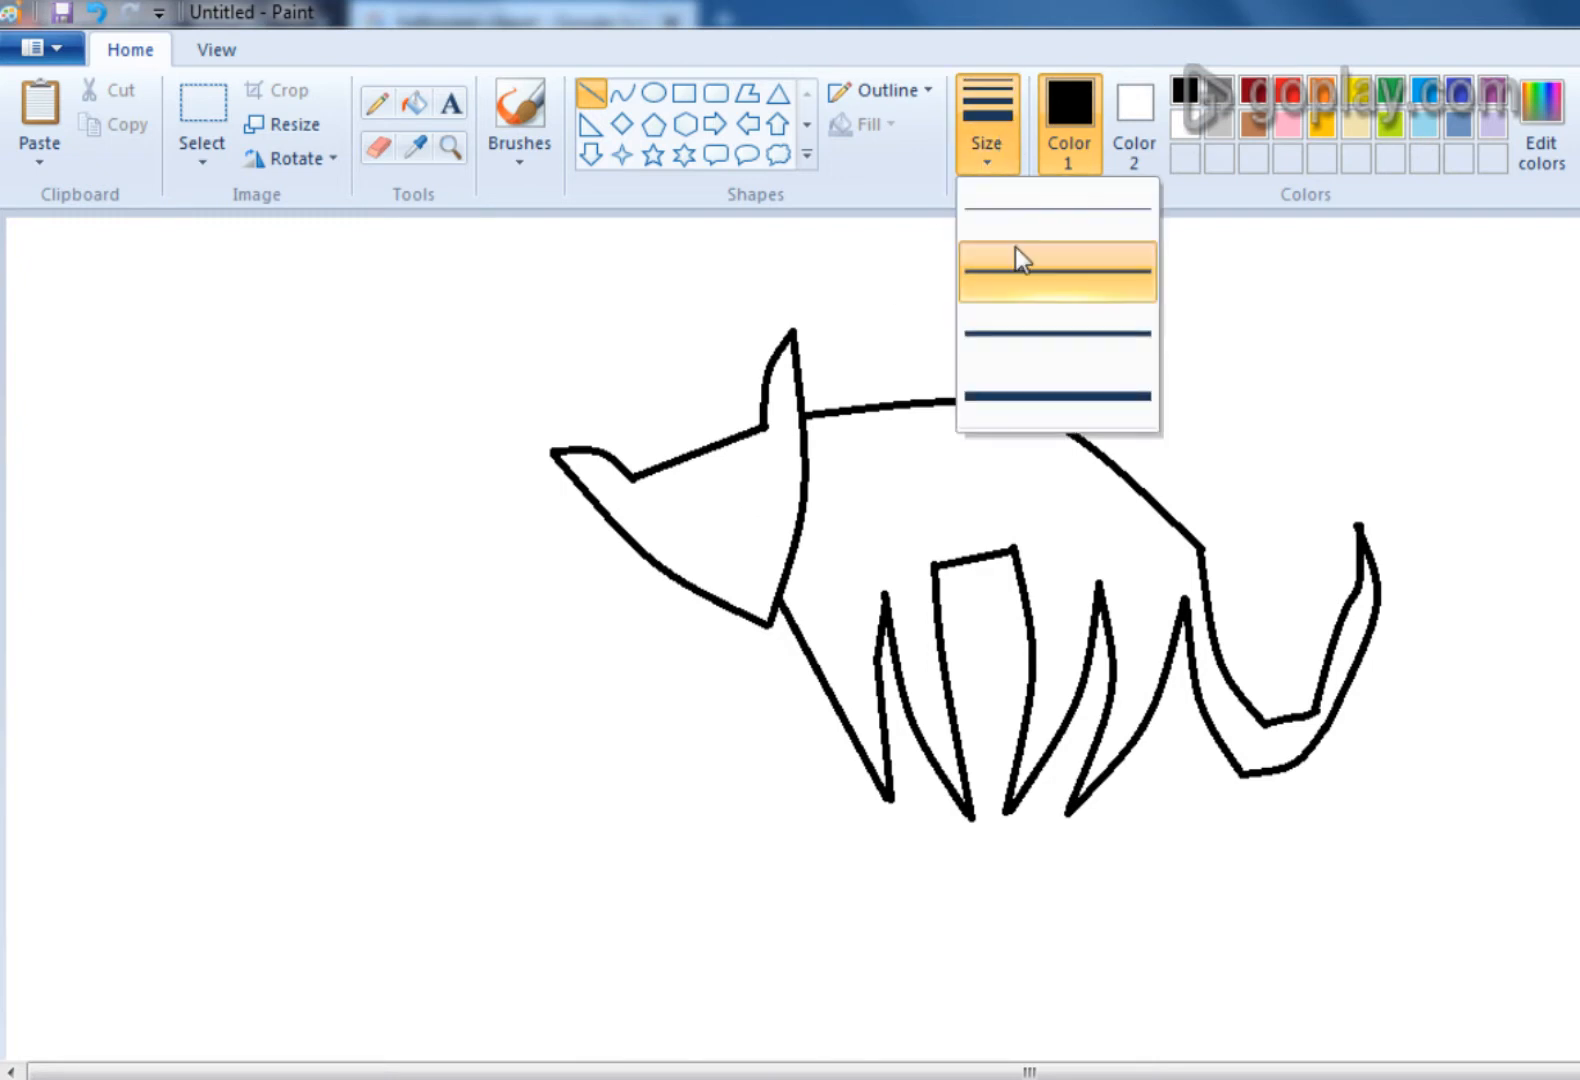
{"action": "left_click", "coordinate": [1026, 331]}
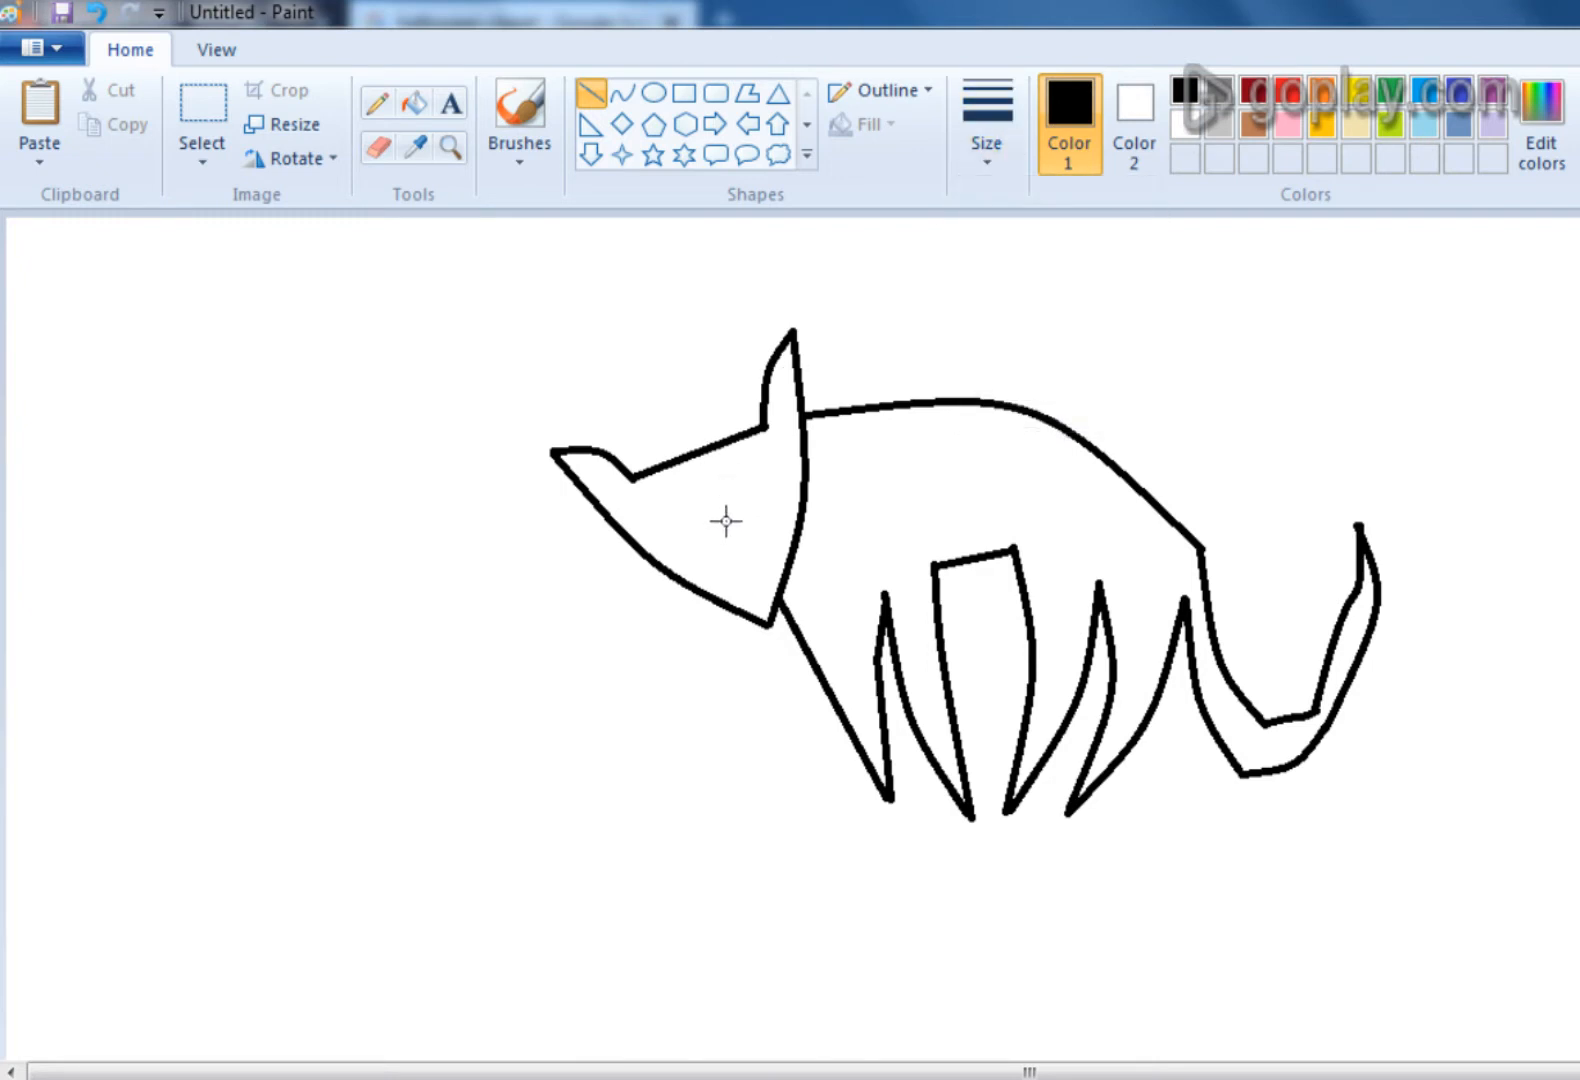
- Outline a small, slanted angular eye with straight lines on the head, below the upright ear
{"action": "left_click_drag", "start_coordinate": [730, 512], "coordinate": [734, 494]}
{"action": "left_click", "coordinate": [782, 266]}
{"action": "left_click_drag", "start_coordinate": [734, 494], "coordinate": [758, 470]}
{"action": "left_click", "coordinate": [950, 316]}
{"action": "left_click_drag", "start_coordinate": [767, 504], "coordinate": [759, 471]}
{"action": "left_click", "coordinate": [878, 420]}
{"action": "left_click_drag", "start_coordinate": [727, 521], "coordinate": [763, 507]}
{"action": "left_click", "coordinate": [960, 320]}
- Outline a second, triangular eye with straight lines beside the first, pointing toward the middle of the face
{"action": "left_click_drag", "start_coordinate": [712, 523], "coordinate": [655, 505]}
{"action": "left_click", "coordinate": [930, 293]}
{"action": "left_click_drag", "start_coordinate": [653, 527], "coordinate": [712, 524]}
{"action": "left_click", "coordinate": [1014, 295]}
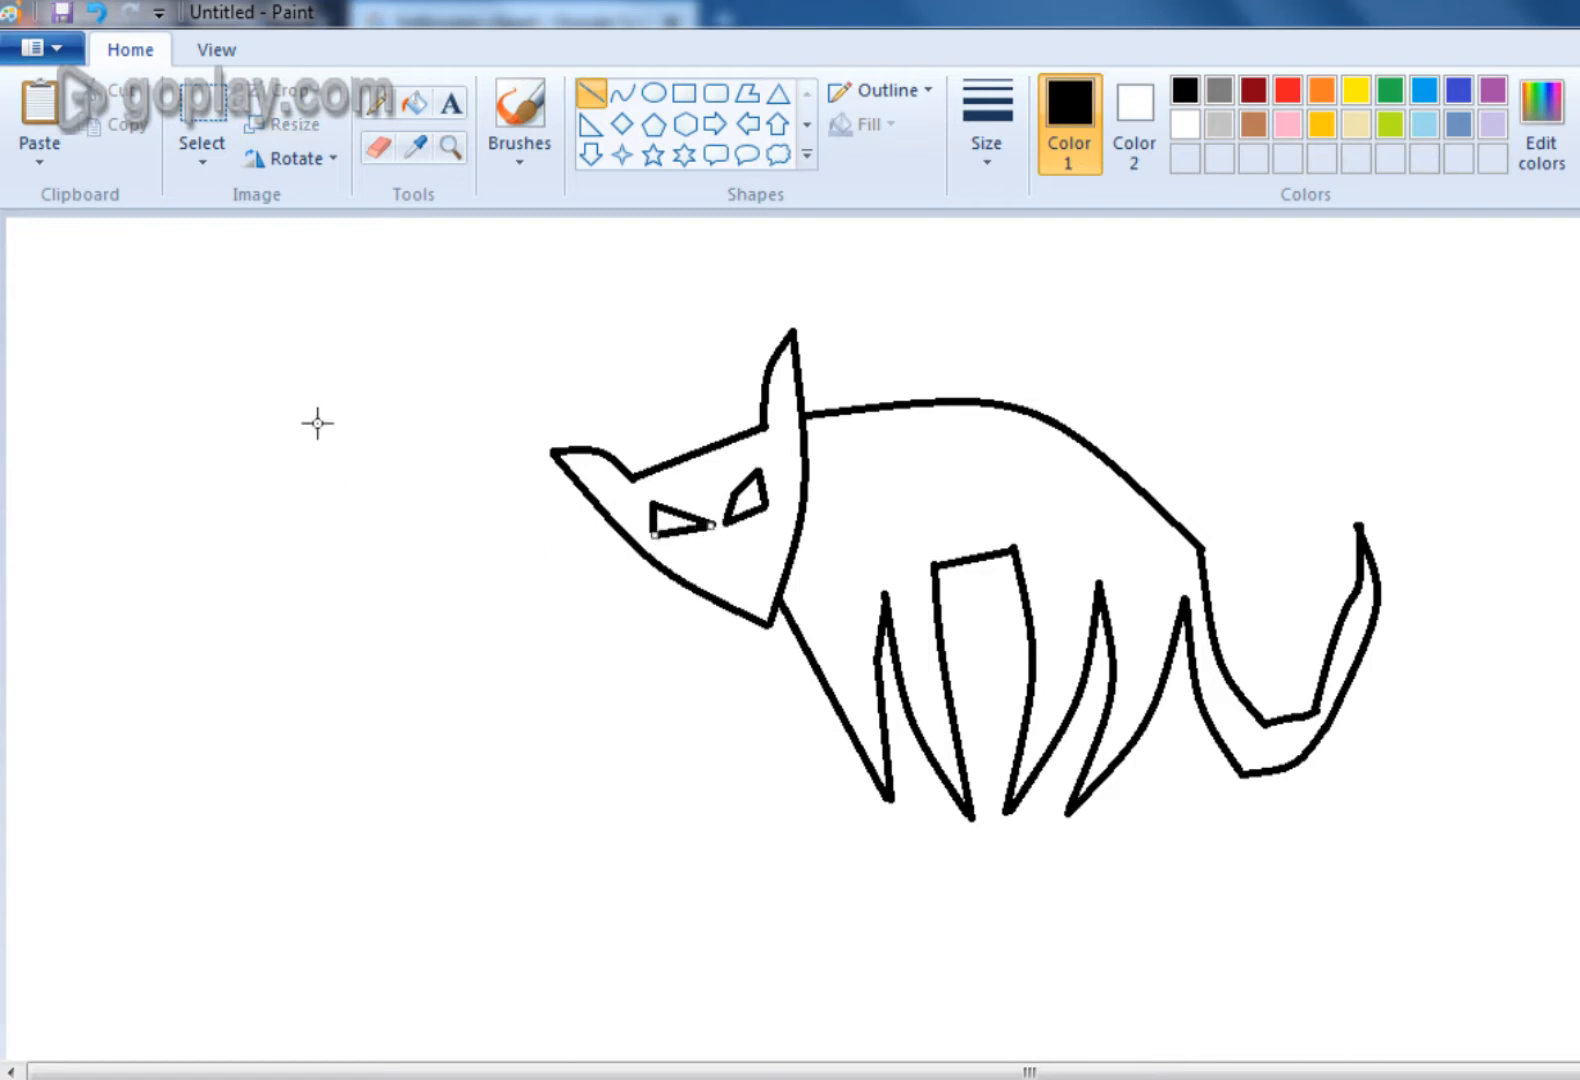
- Fill both eyes with yellow
{"action": "left_click", "coordinate": [414, 104]}
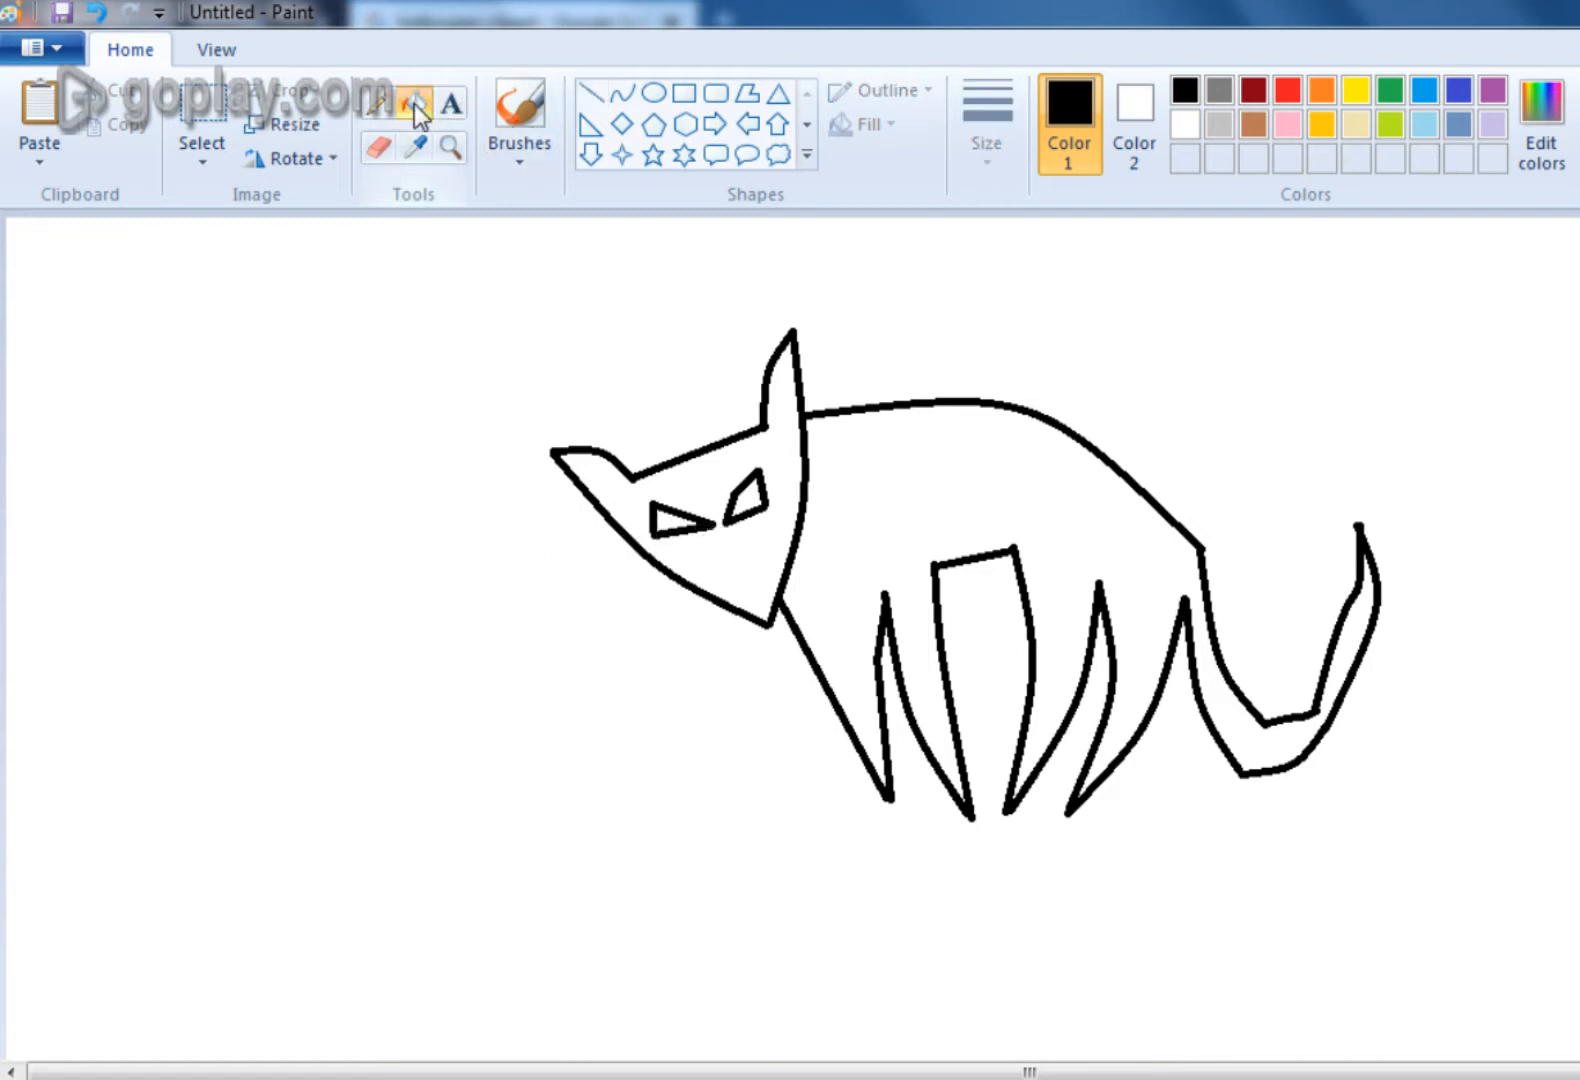
{"action": "left_click", "coordinate": [1362, 96]}
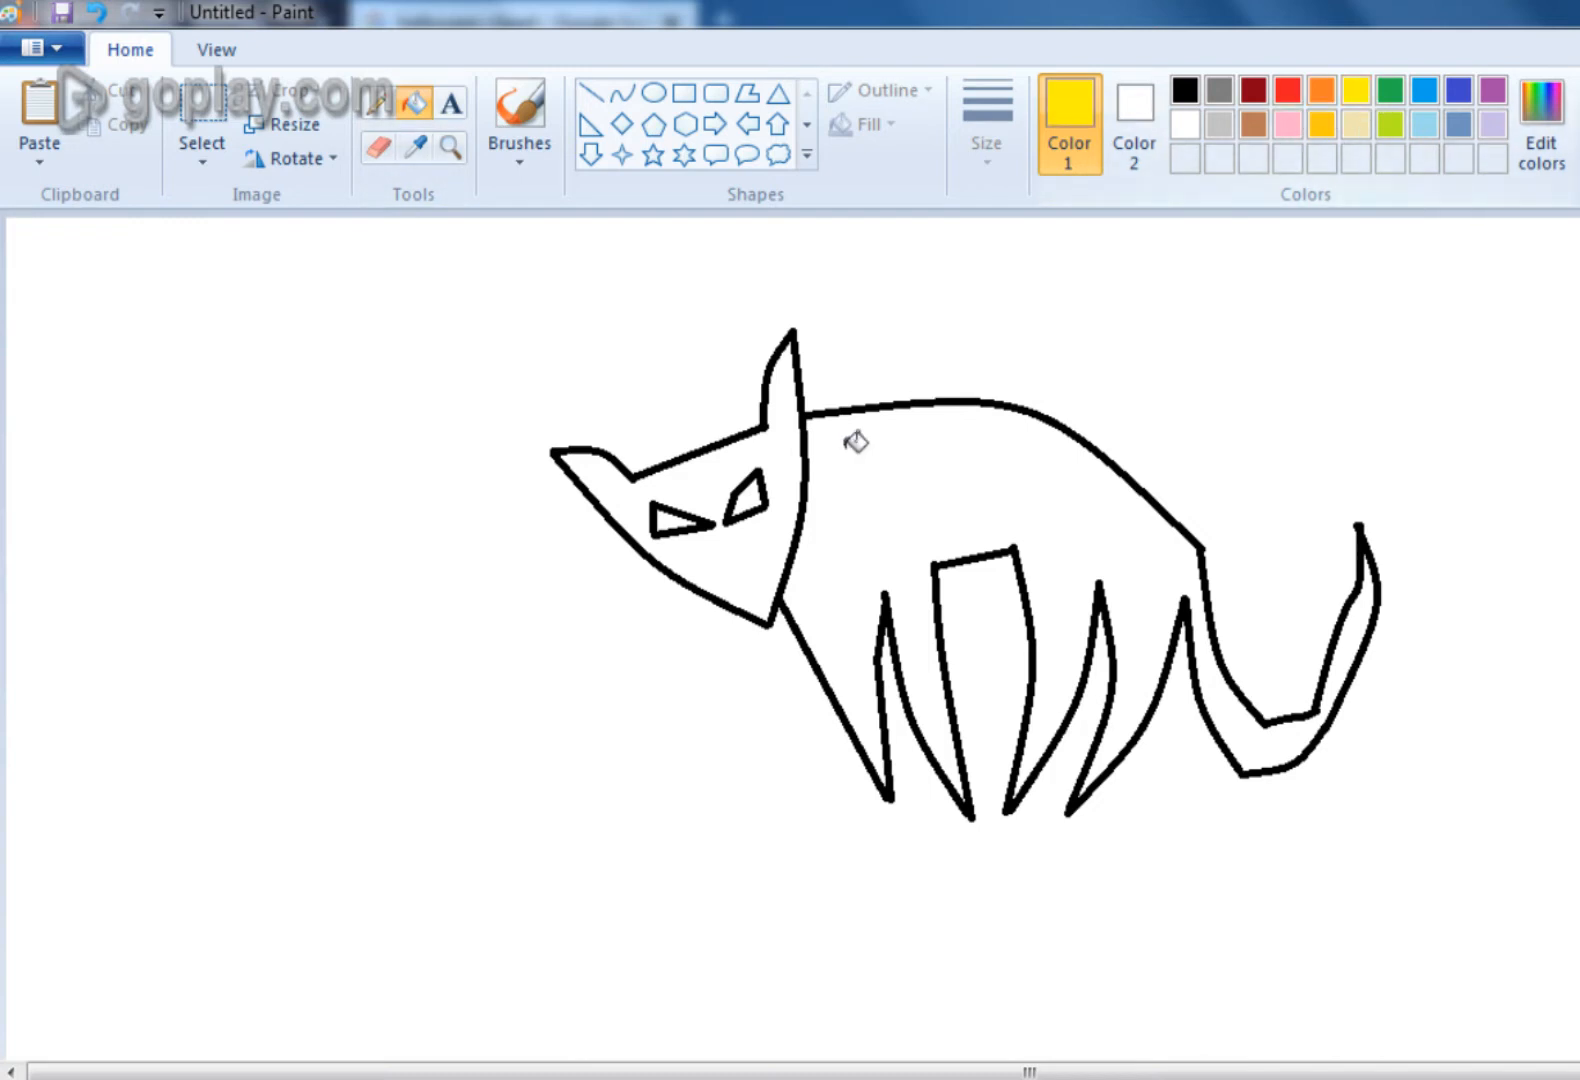
{"action": "left_click", "coordinate": [760, 492]}
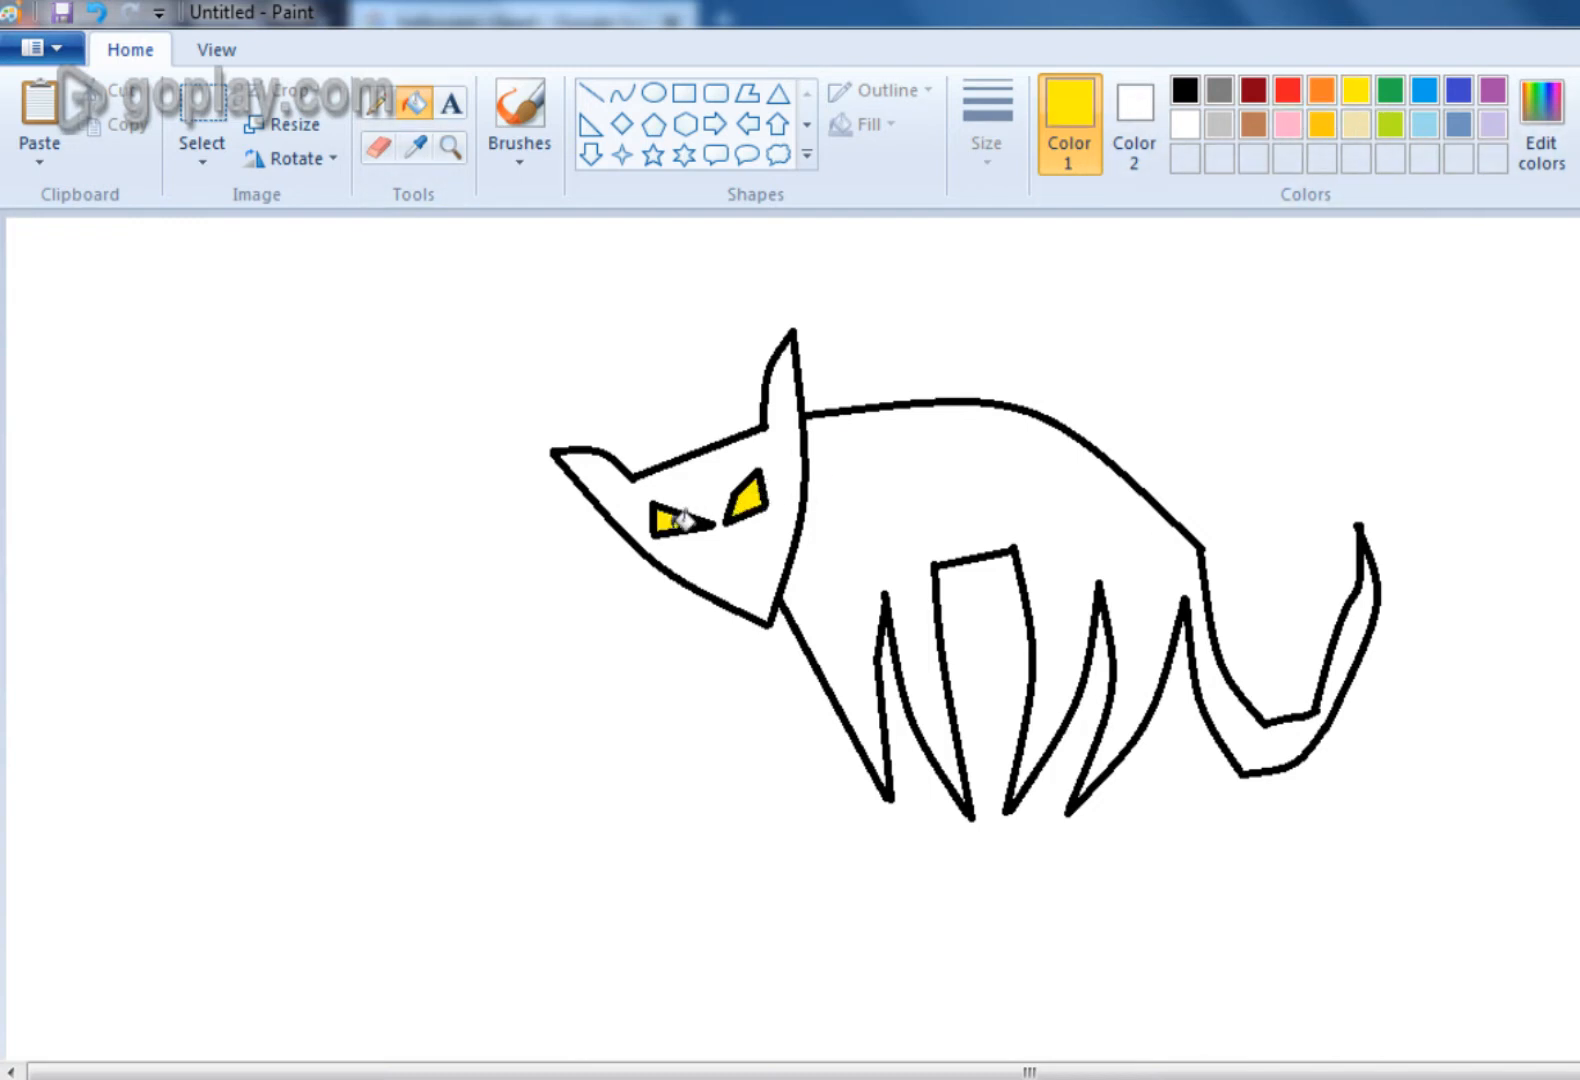
- Mix a very dark purple custom colour with red 66, green 0 and blue 66 for Color 1
{"action": "left_click", "coordinate": [1470, 100]}
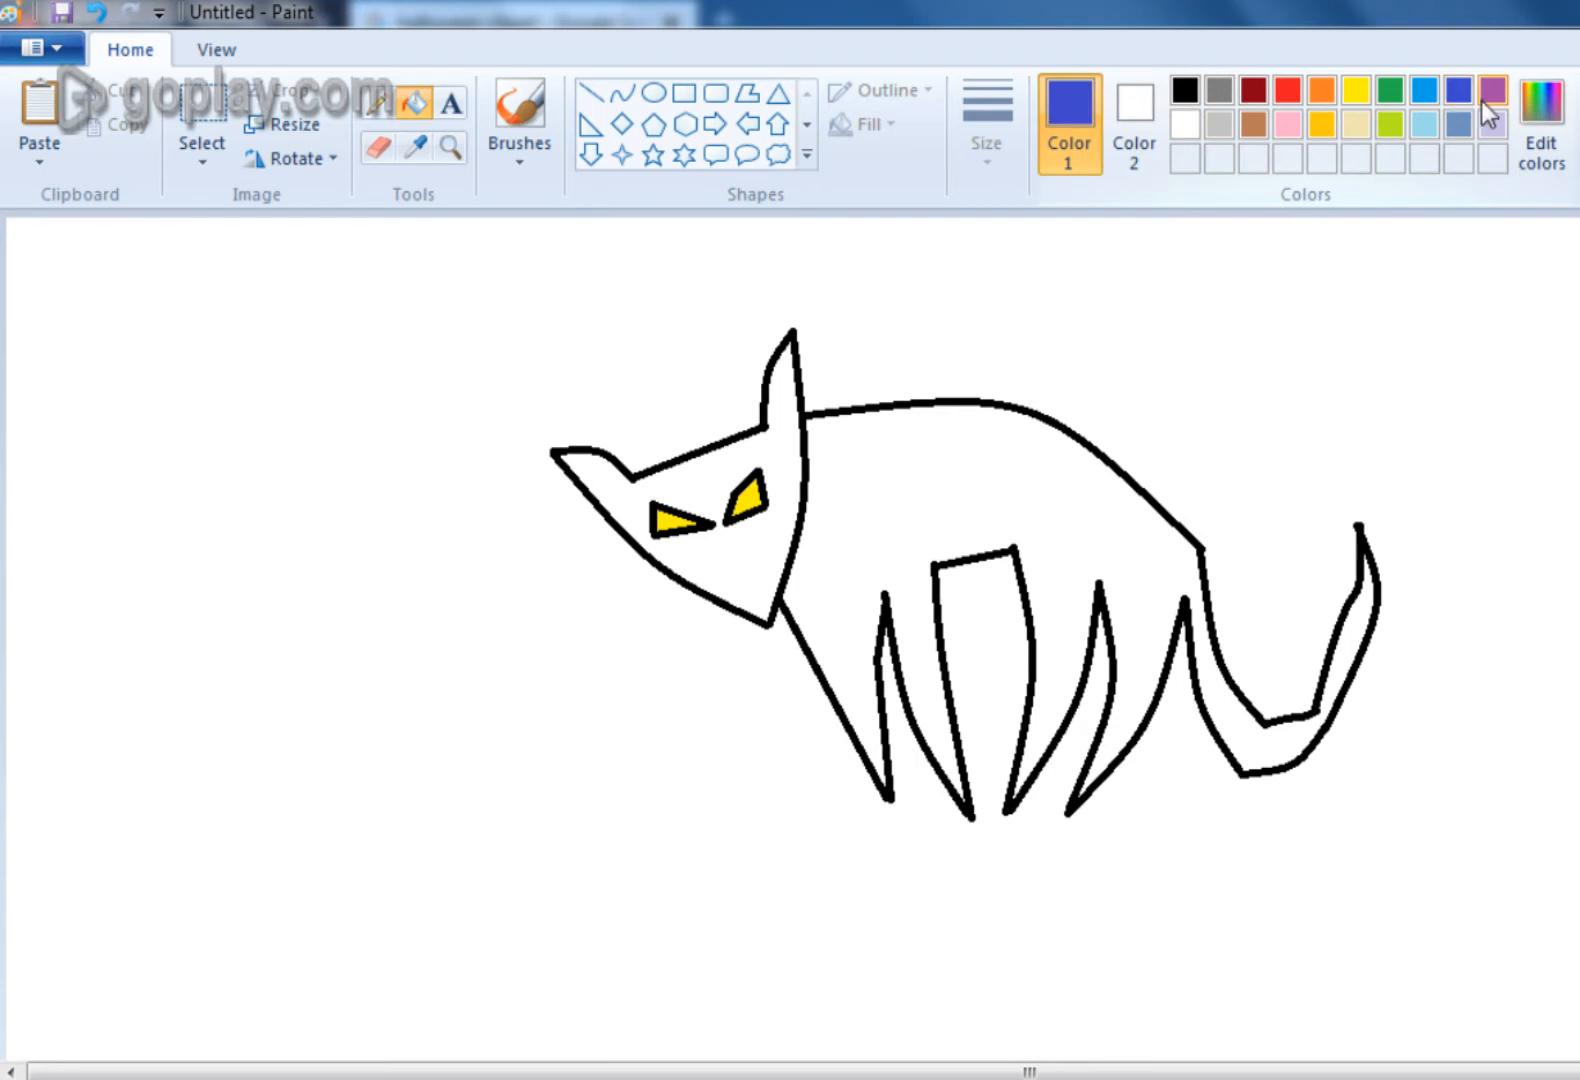
{"action": "left_click", "coordinate": [1540, 135]}
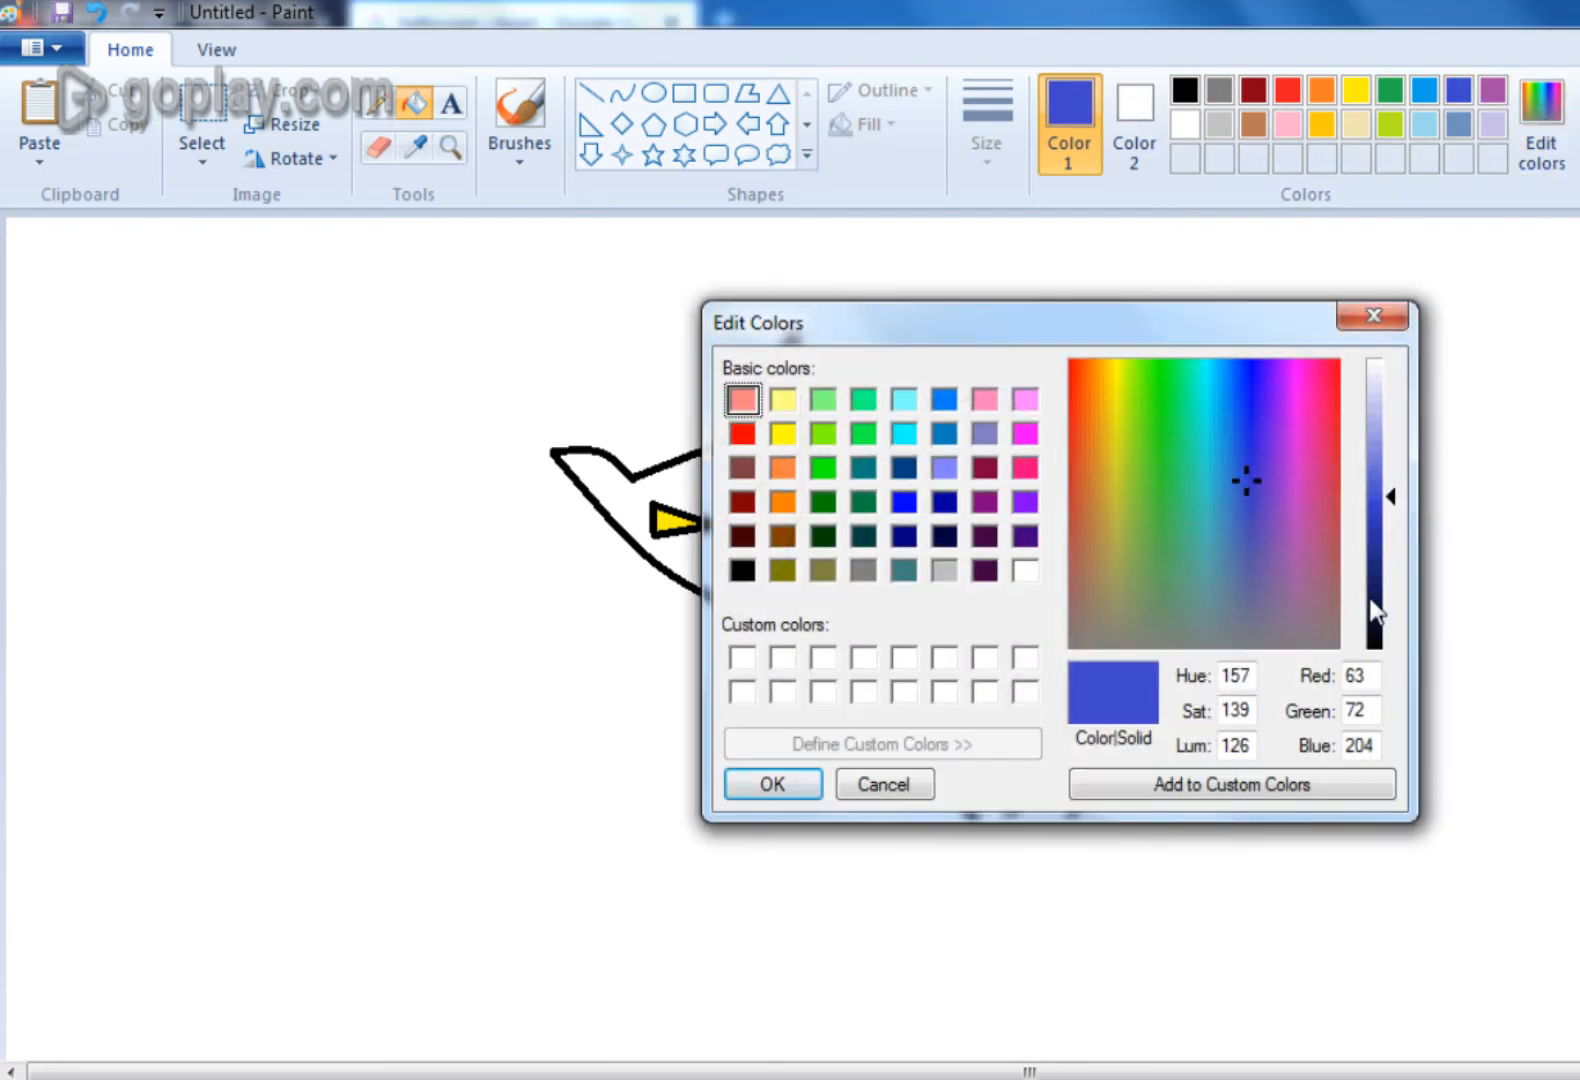
{"action": "left_click", "coordinate": [1385, 590]}
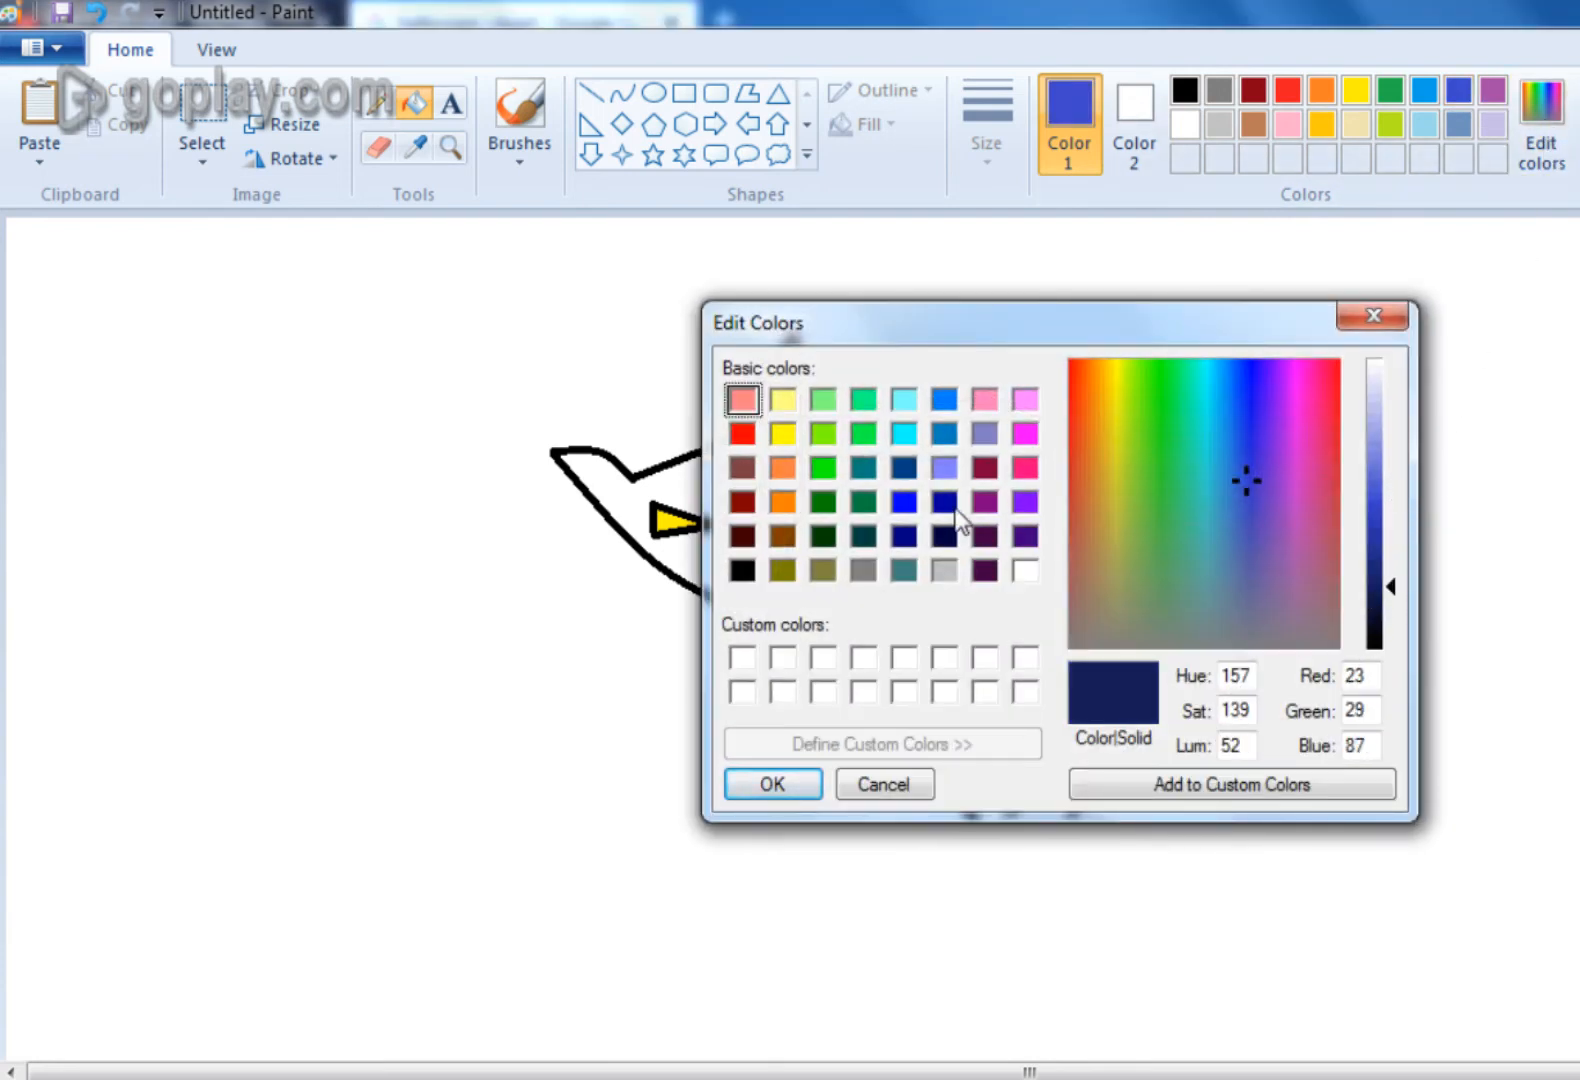
{"action": "left_click", "coordinate": [944, 503]}
{"action": "left_click", "coordinate": [1386, 590]}
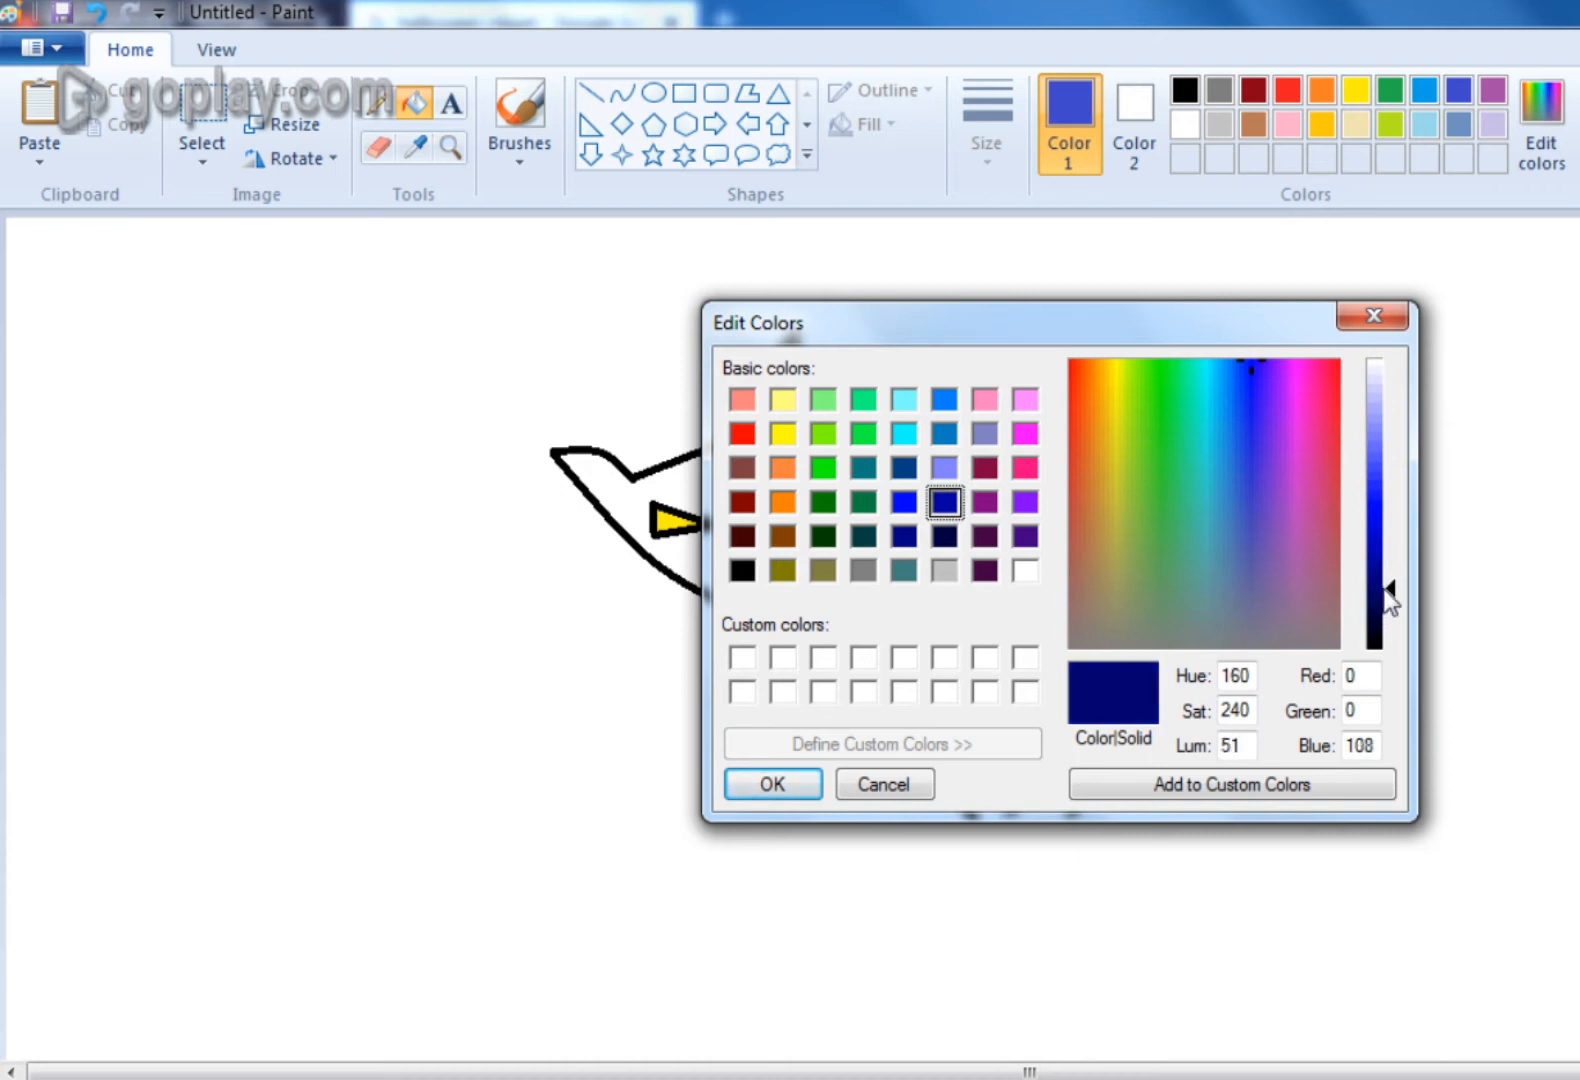
{"action": "left_click", "coordinate": [985, 502]}
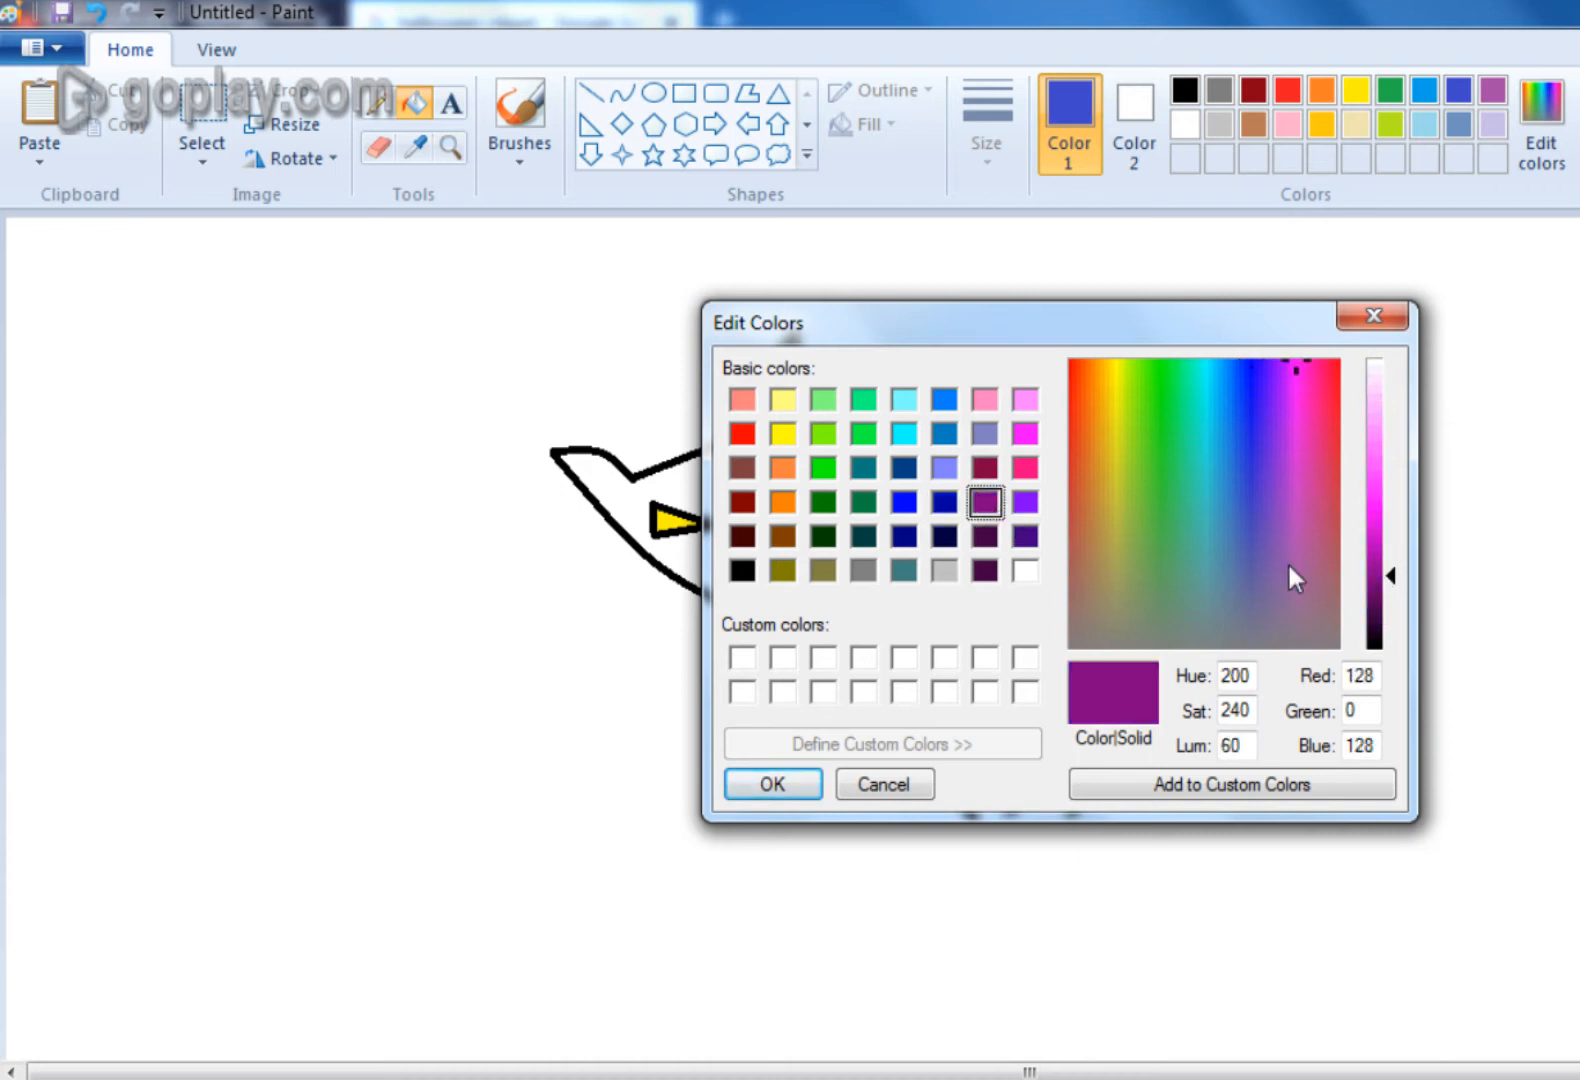
{"action": "left_click", "coordinate": [1386, 595]}
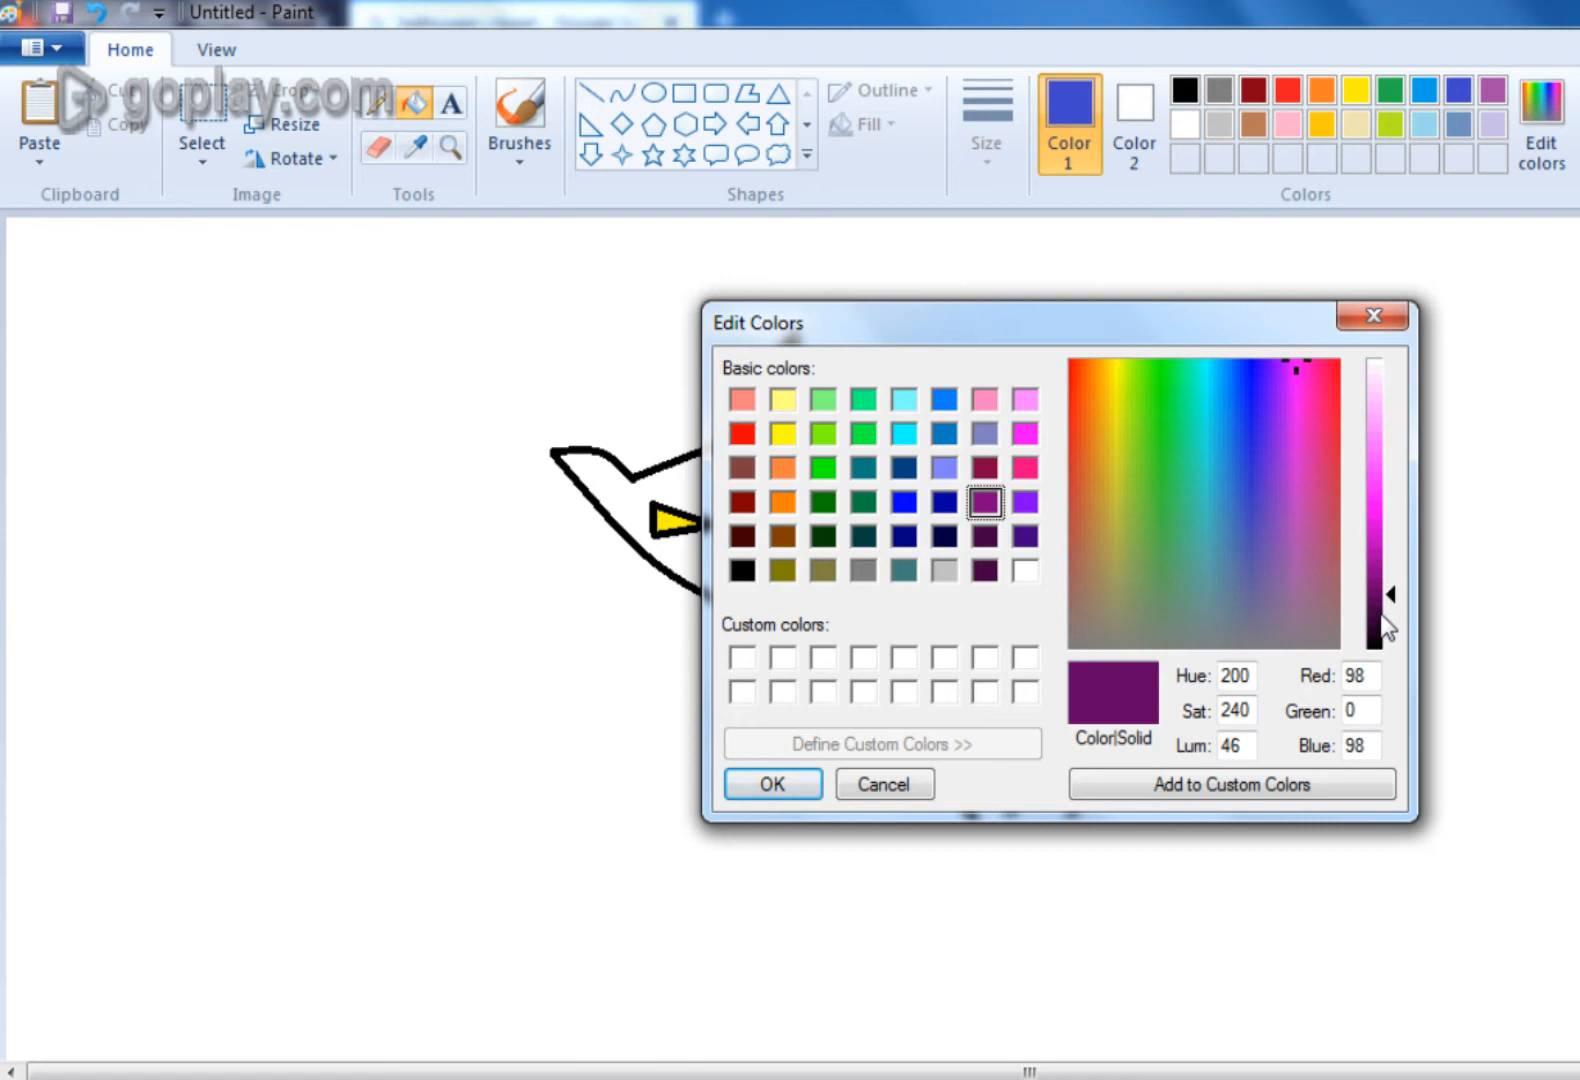
{"action": "left_click", "coordinate": [1384, 611]}
{"action": "left_click", "coordinate": [806, 785]}
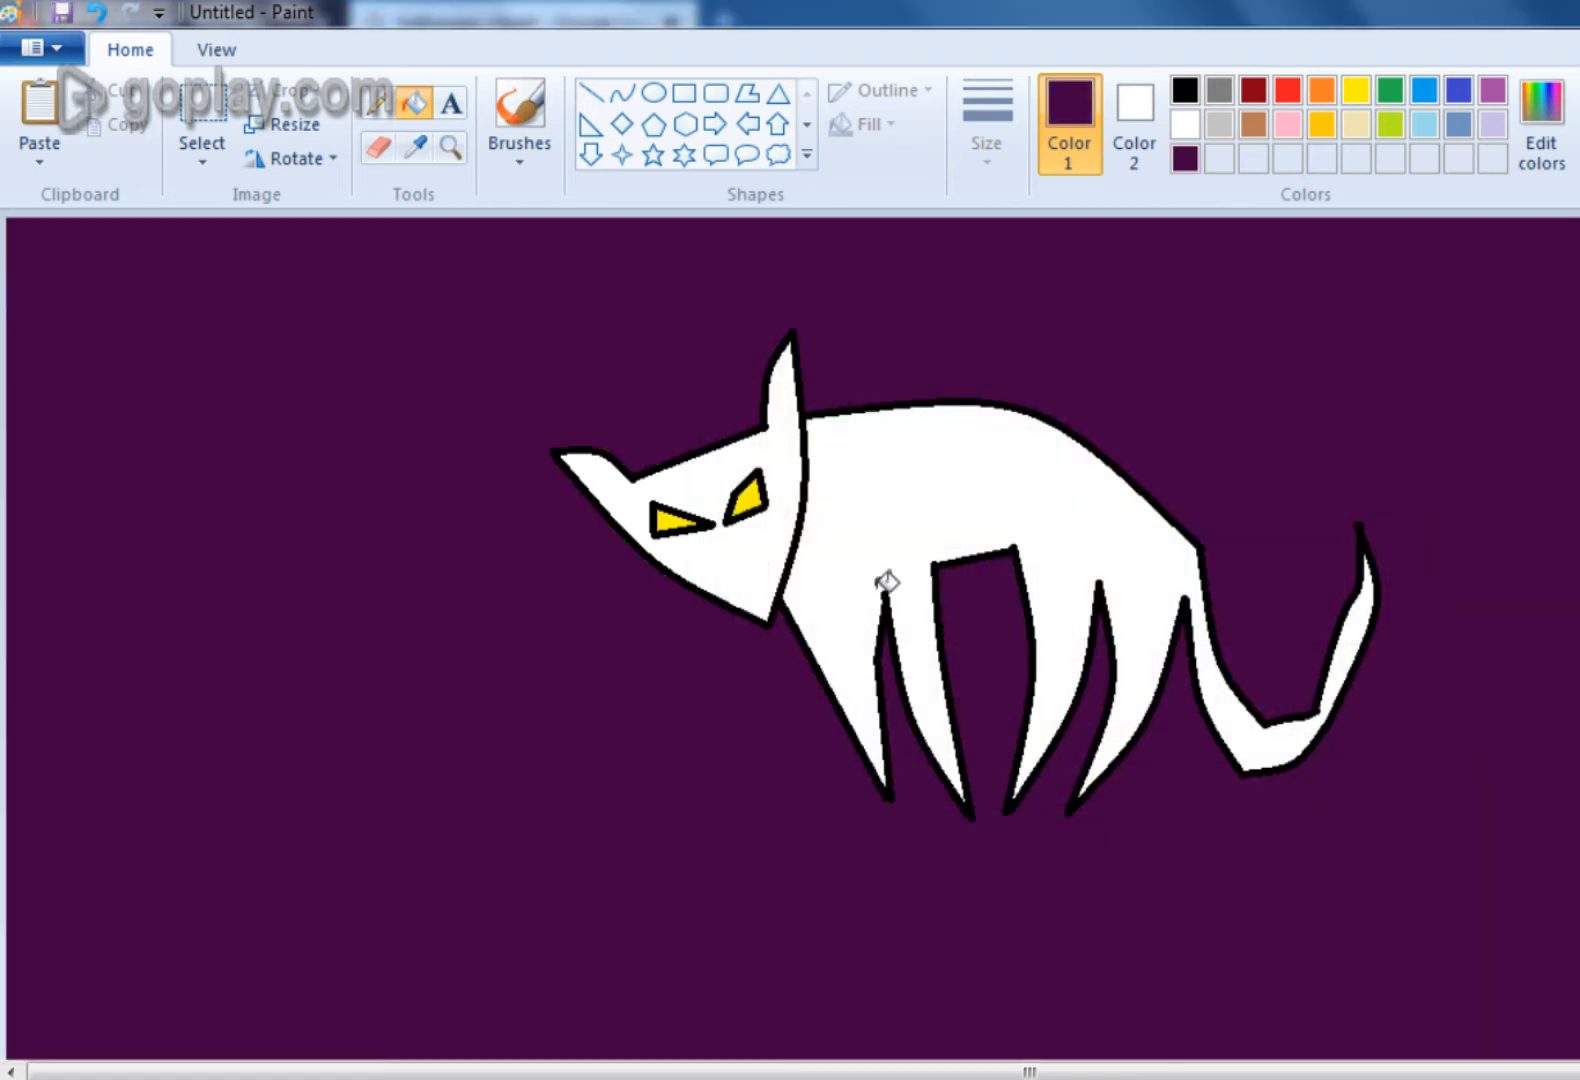
- Undo the background fill and fill the animal's body and head with the very dark purple
{"action": "key", "text": "ctrl+z"}
{"action": "left_click", "coordinate": [916, 481]}
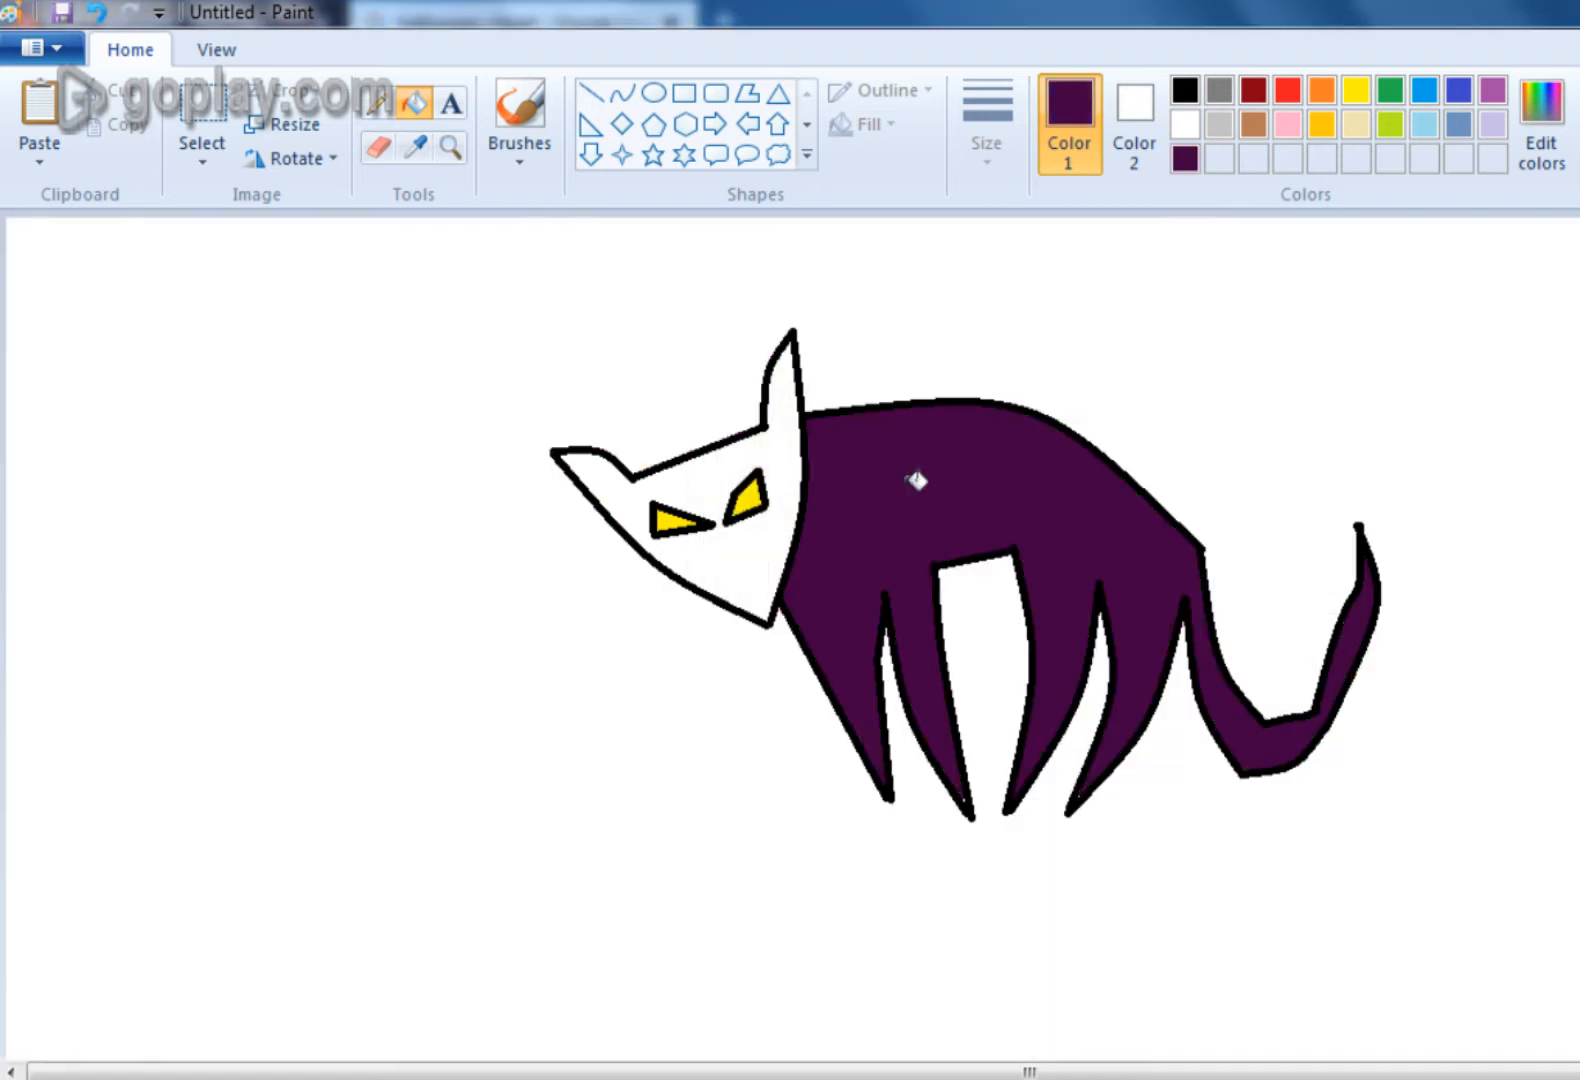
{"action": "left_click", "coordinate": [778, 534]}
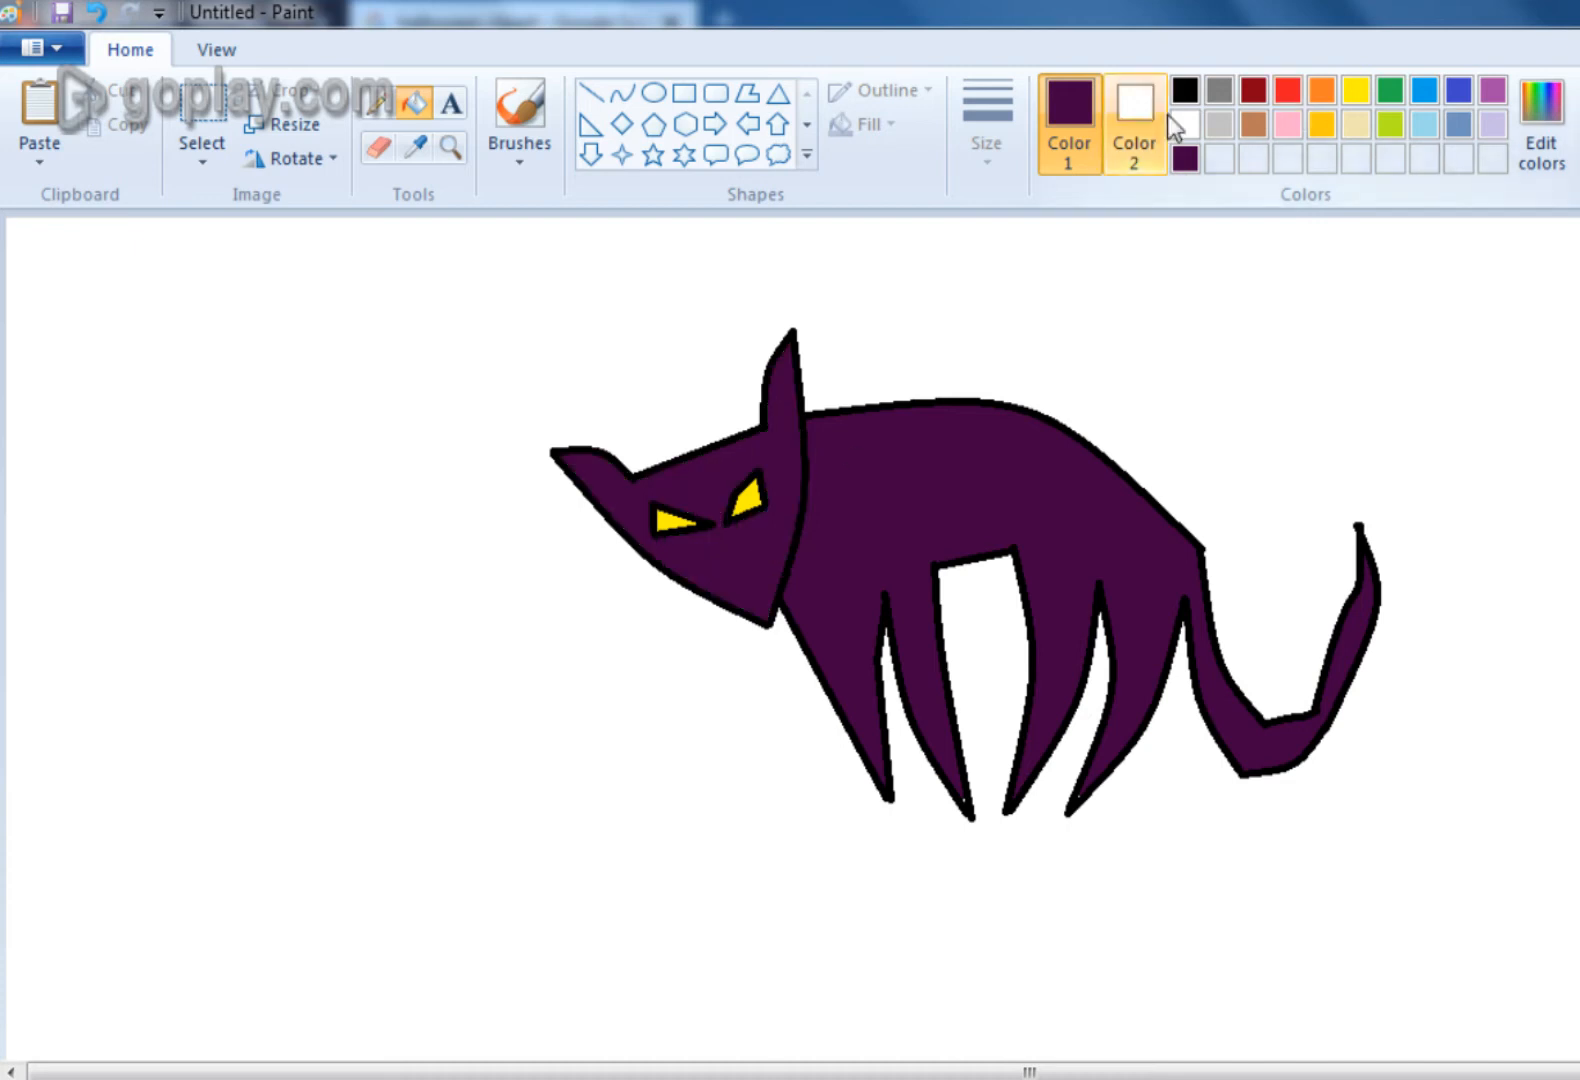
- Mix a lighter purple custom colour with red 108, green 0 and blue 108 for Color 1
{"action": "left_click", "coordinate": [1538, 132]}
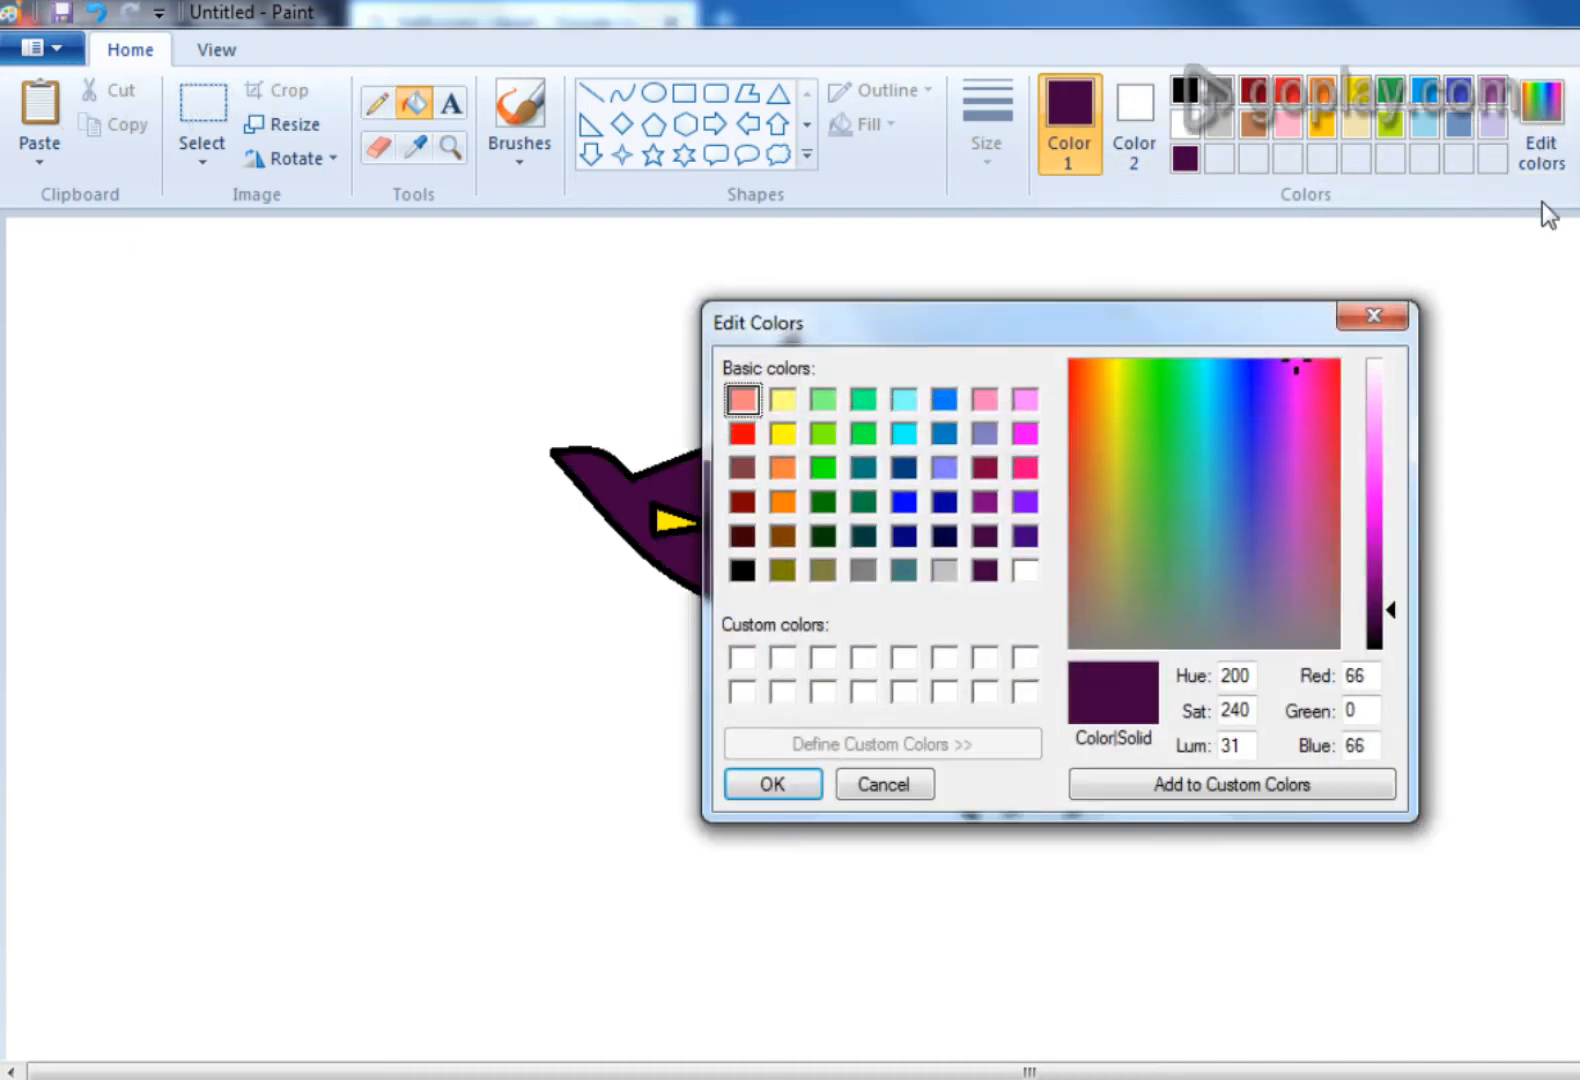
{"action": "left_click_drag", "start_coordinate": [1388, 573], "coordinate": [1381, 589]}
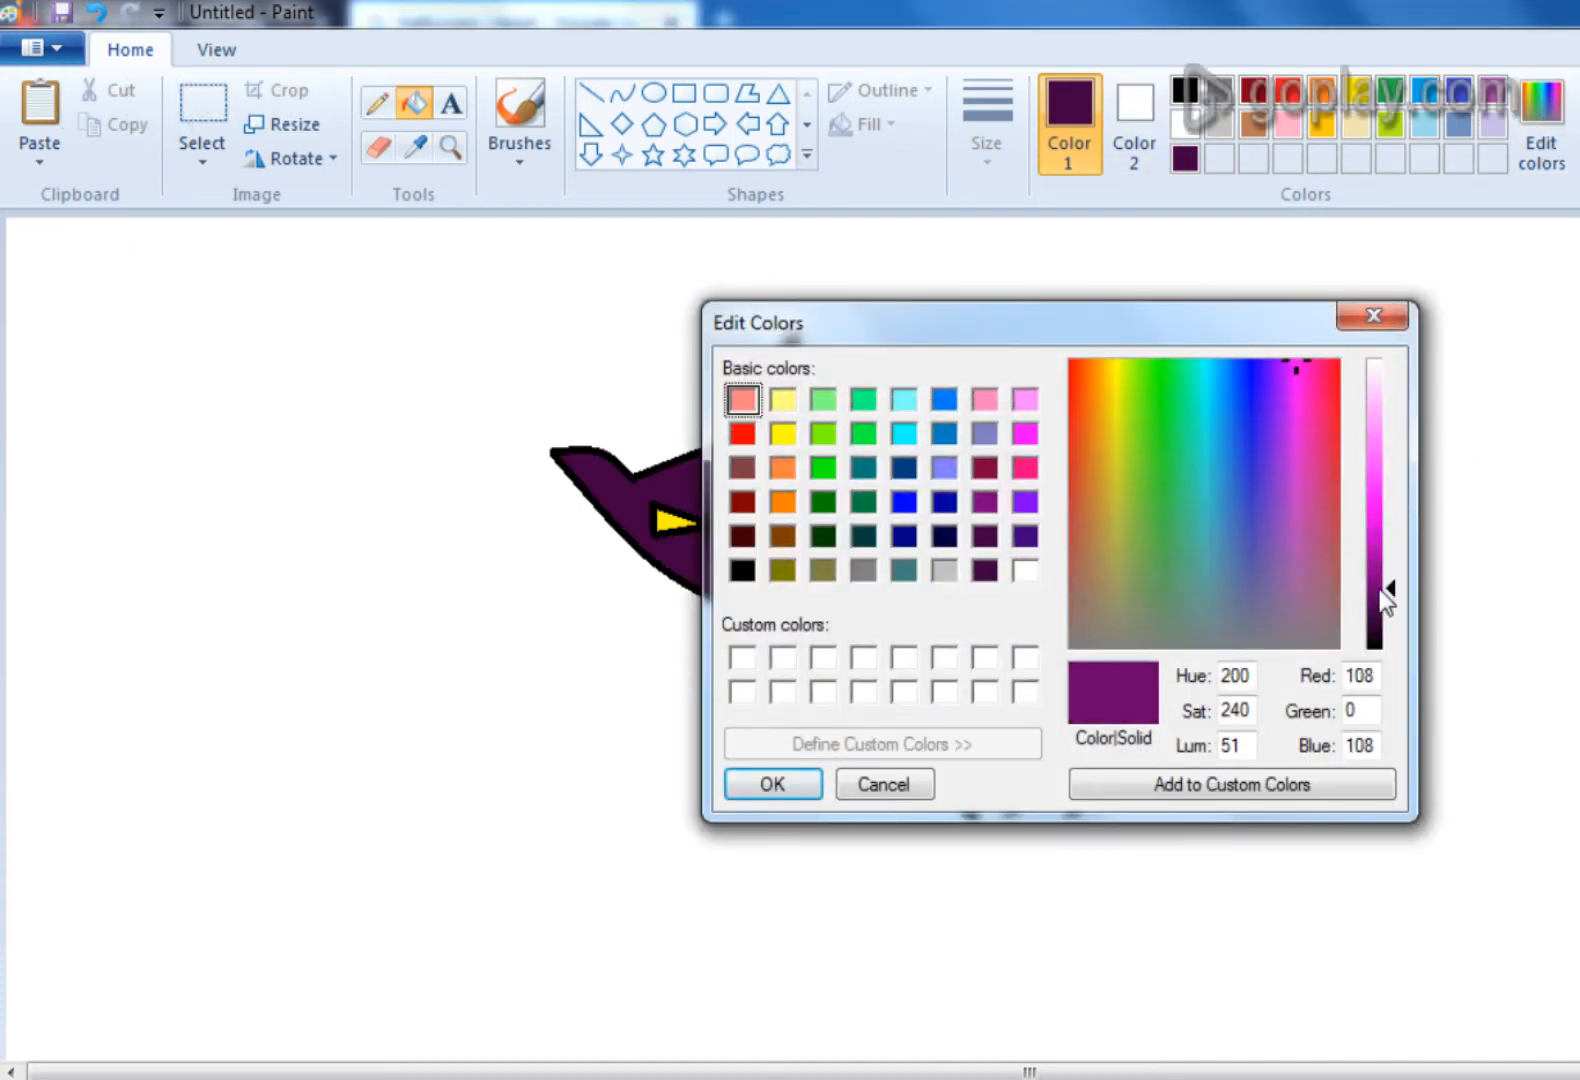
{"action": "left_click", "coordinate": [804, 788]}
{"action": "left_click", "coordinate": [802, 756]}
{"action": "key", "text": "ctrl+z"}
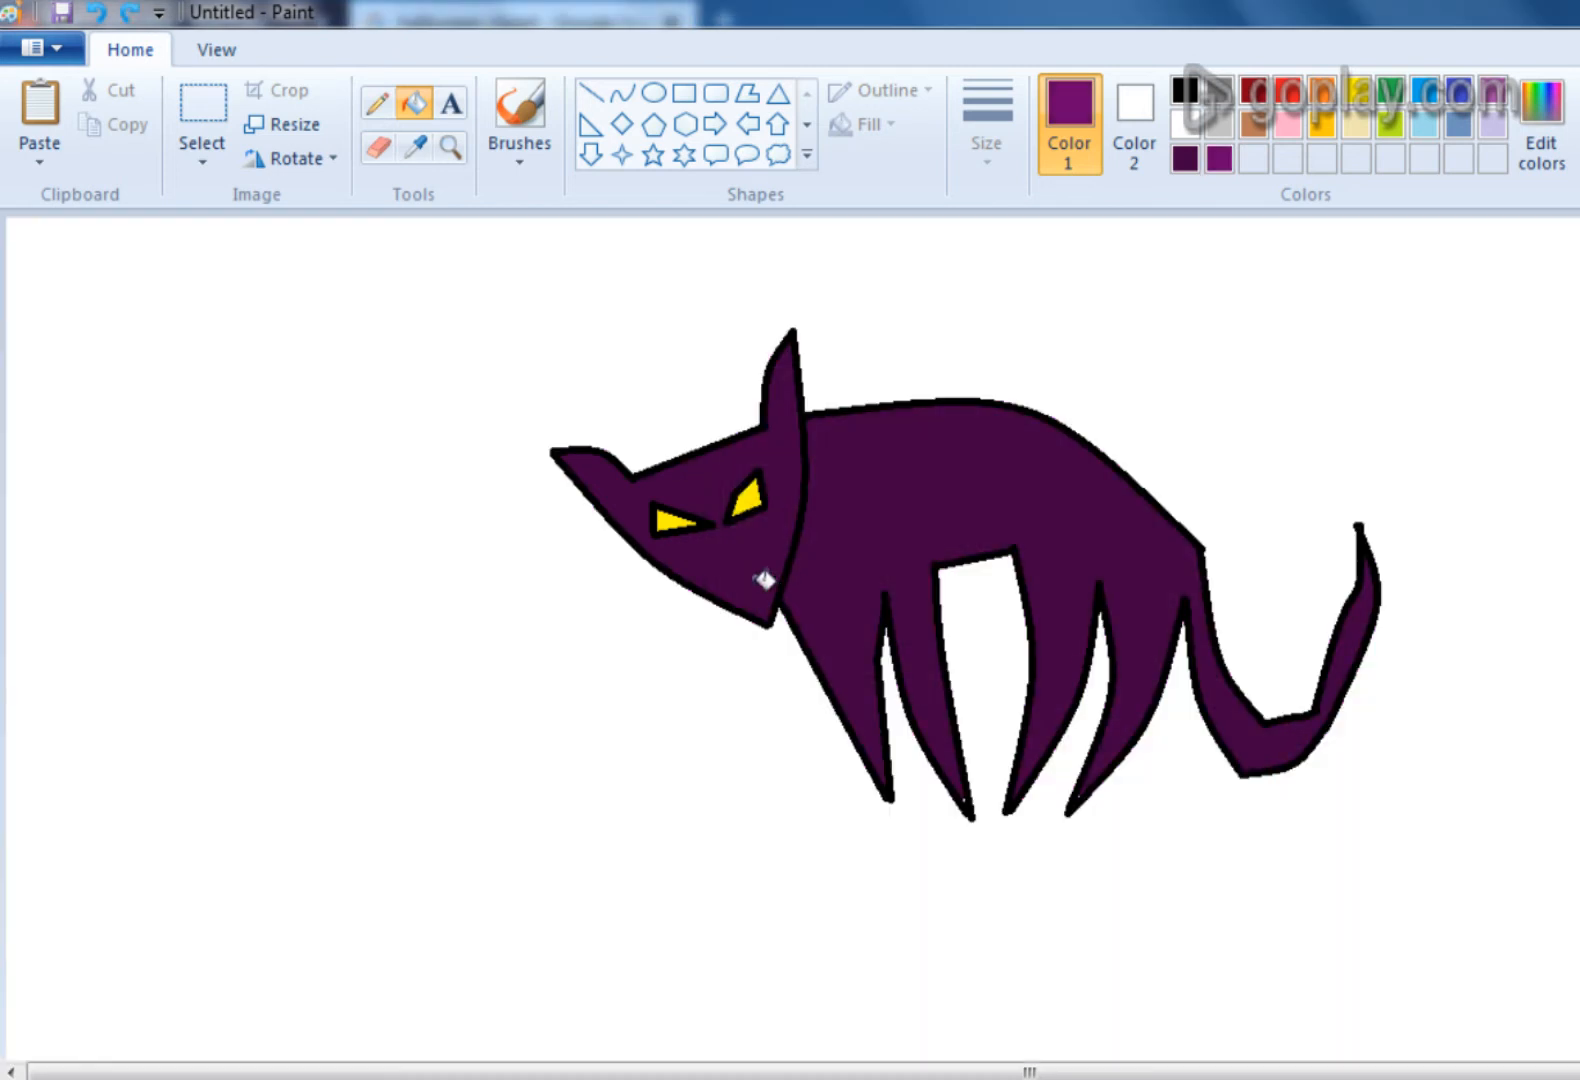
- Recolour the body with the lighter custom purple and the head with the darker custom purple
{"action": "left_click", "coordinate": [765, 578]}
{"action": "left_click", "coordinate": [963, 506]}
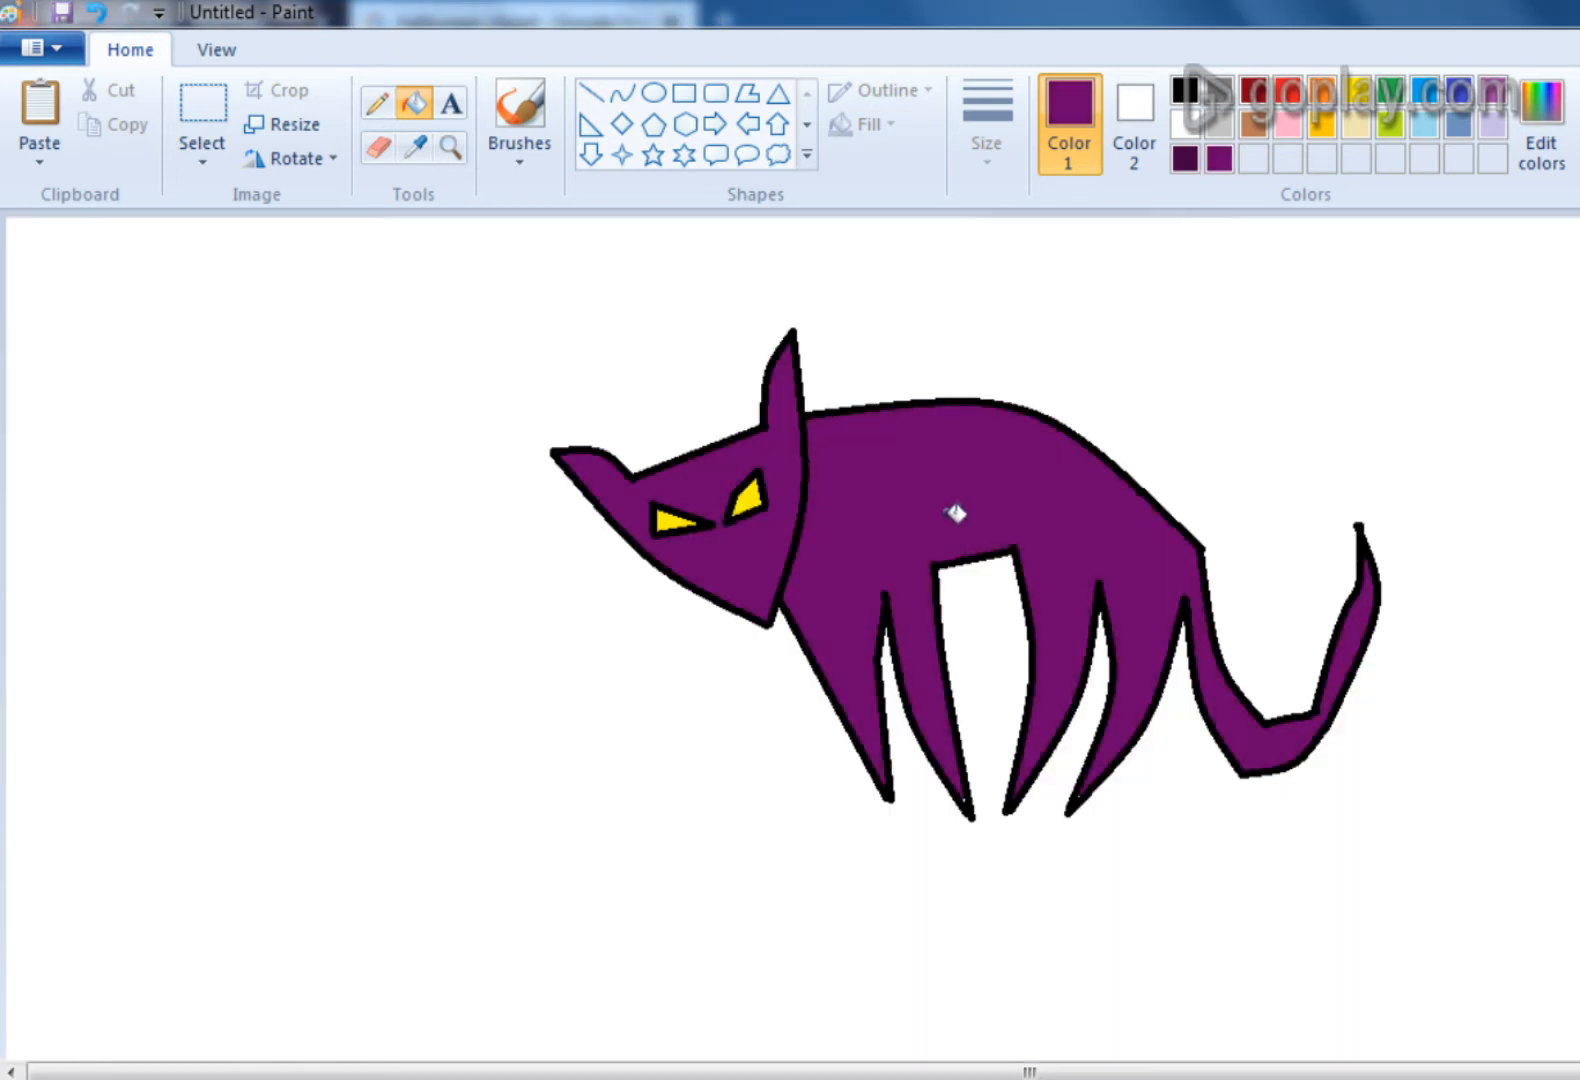
{"action": "left_click", "coordinate": [1184, 159]}
{"action": "left_click", "coordinate": [757, 535]}
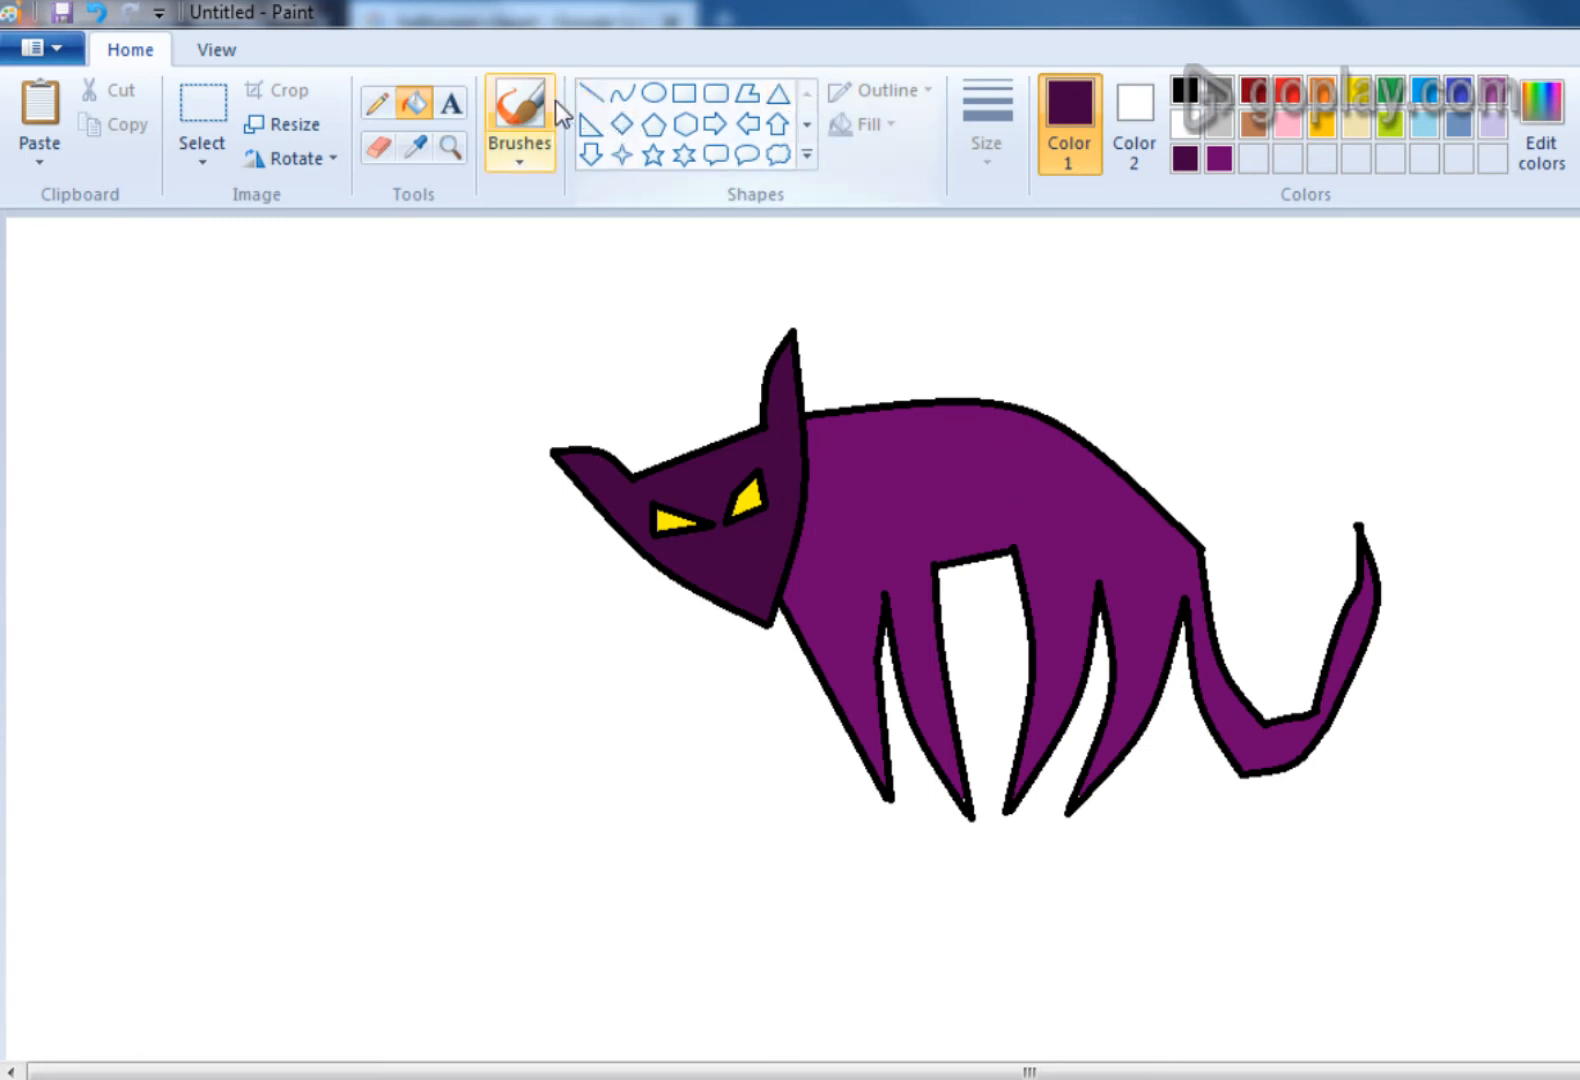
{"action": "left_click", "coordinate": [526, 160]}
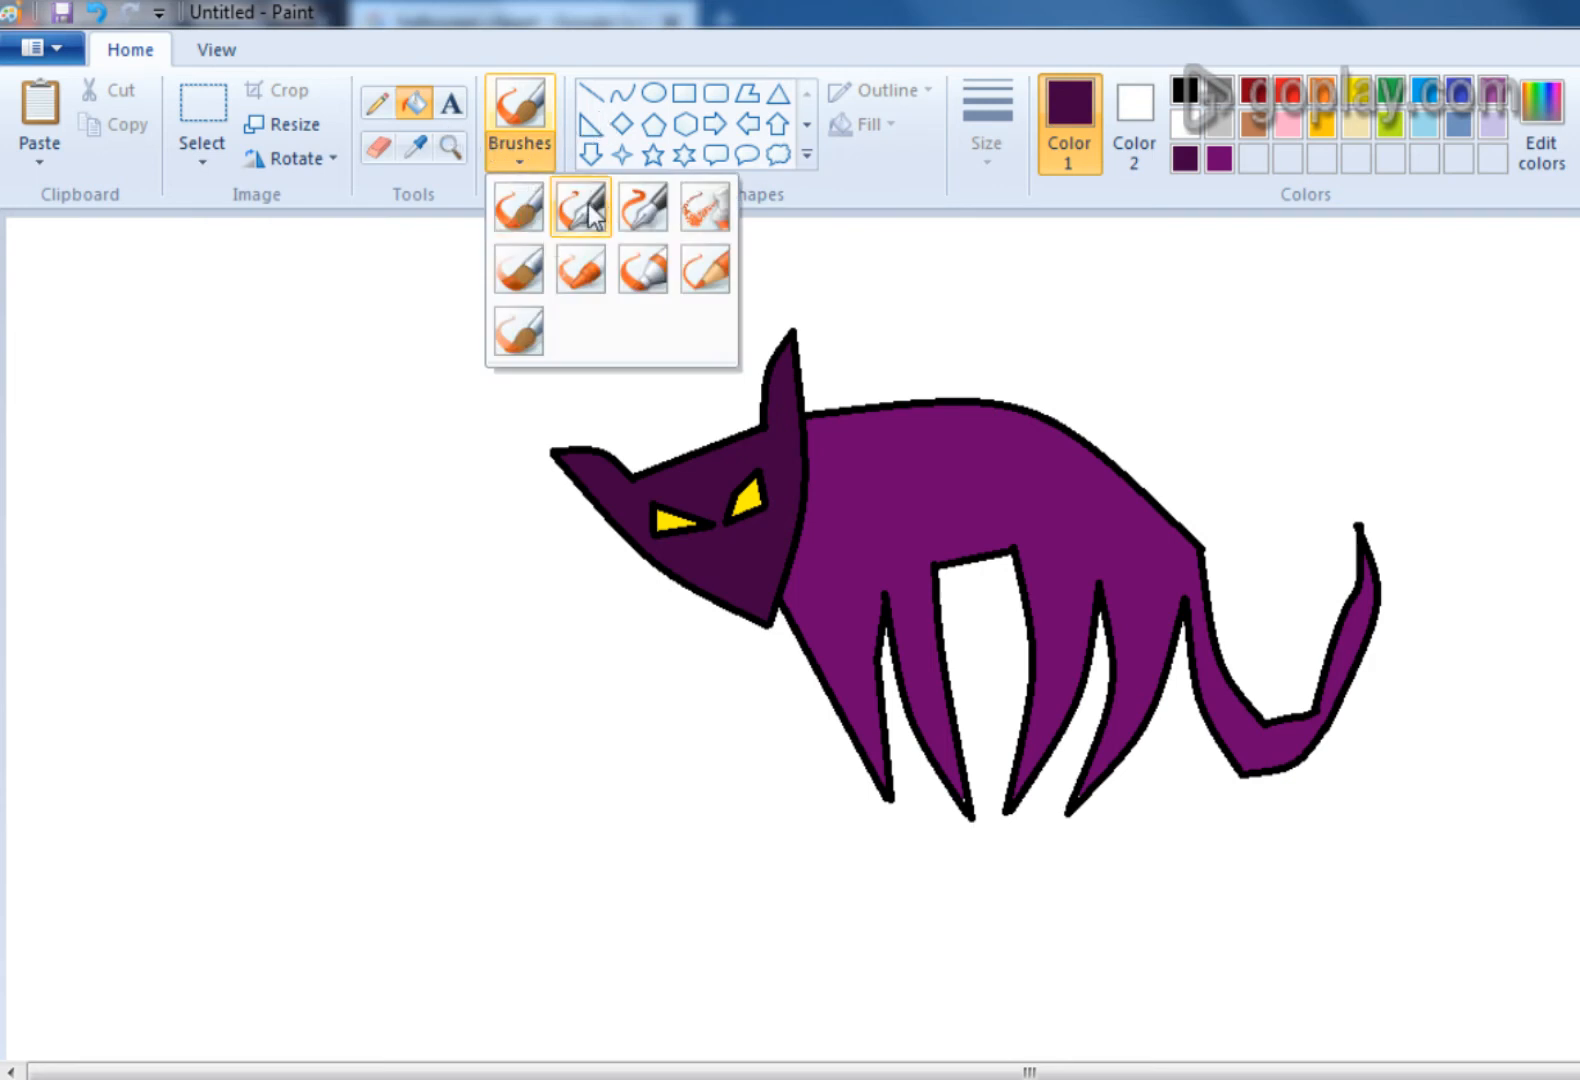
{"action": "left_click", "coordinate": [592, 100]}
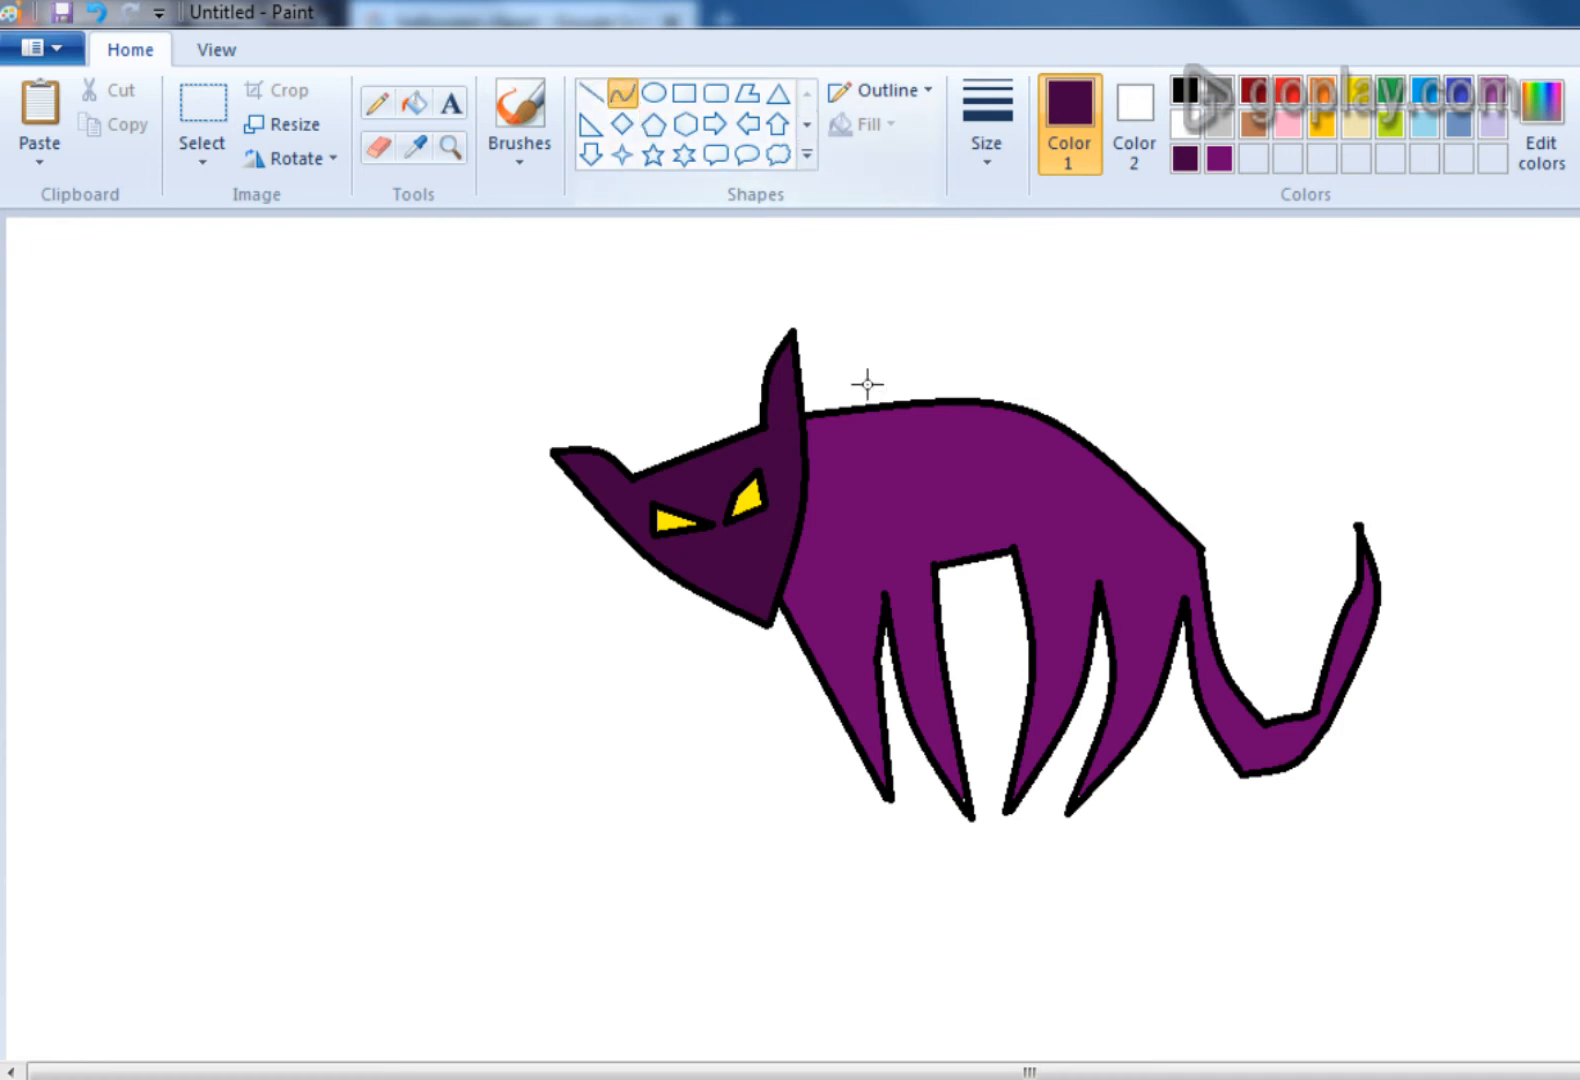
{"action": "left_click_drag", "start_coordinate": [844, 463], "coordinate": [1121, 523]}
{"action": "left_click", "coordinate": [976, 496]}
{"action": "left_click_drag", "start_coordinate": [977, 495], "coordinate": [979, 467]}
{"action": "key", "text": "ctrl+z"}
- Draw a dark purple curve arching upward across the upper part of the cat's body
{"action": "left_click_drag", "start_coordinate": [847, 484], "coordinate": [1106, 500]}
{"action": "left_click", "coordinate": [963, 498]}
{"action": "left_click_drag", "start_coordinate": [963, 498], "coordinate": [973, 430]}
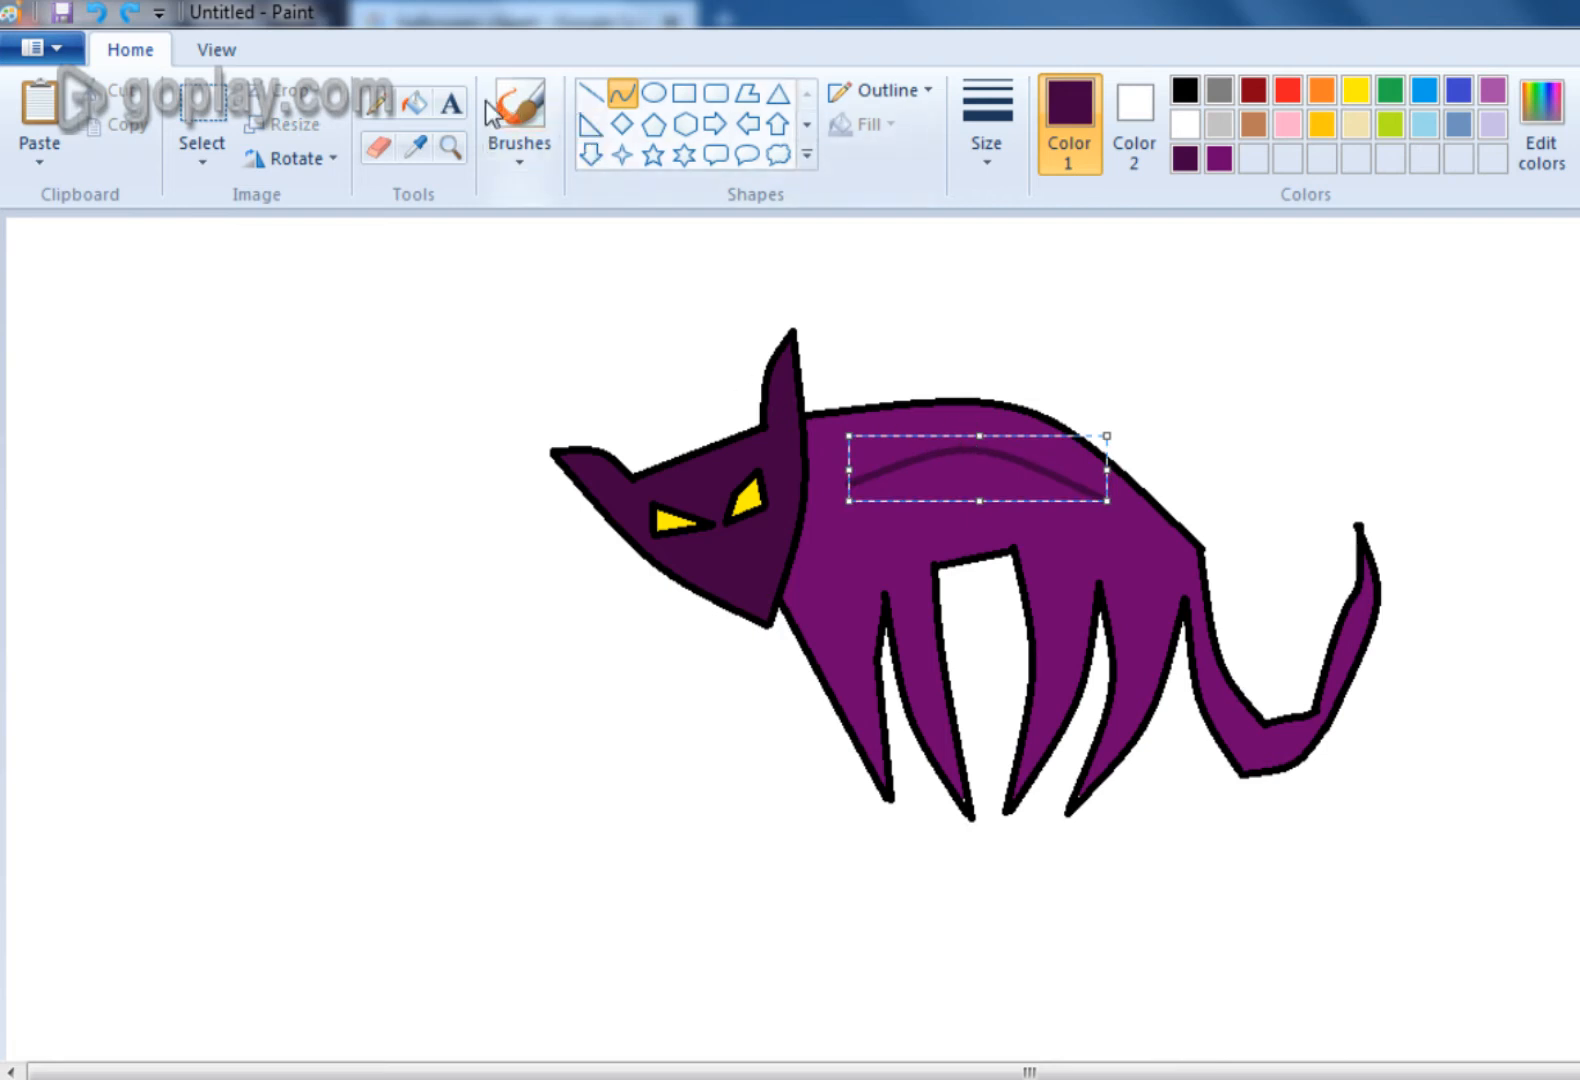
- Draw zigzag straight lines under the arc to close it into a jagged patch and fill the patch with dark purple
{"action": "left_click", "coordinate": [591, 93]}
{"action": "mouse_move", "coordinate": [849, 484]}
{"action": "left_mouse_down"}
{"action": "mouse_move", "coordinate": [868, 557]}
{"action": "mouse_move", "coordinate": [901, 493]}
{"action": "mouse_move", "coordinate": [889, 505]}
{"action": "mouse_move", "coordinate": [897, 493]}
{"action": "mouse_move", "coordinate": [906, 564]}
{"action": "mouse_move", "coordinate": [945, 481]}
{"action": "mouse_move", "coordinate": [972, 540]}
{"action": "mouse_move", "coordinate": [989, 487]}
{"action": "mouse_move", "coordinate": [1015, 529]}
{"action": "left_mouse_up"}
{"action": "key", "text": "ctrl+z"}
{"action": "left_click", "coordinate": [1128, 358]}
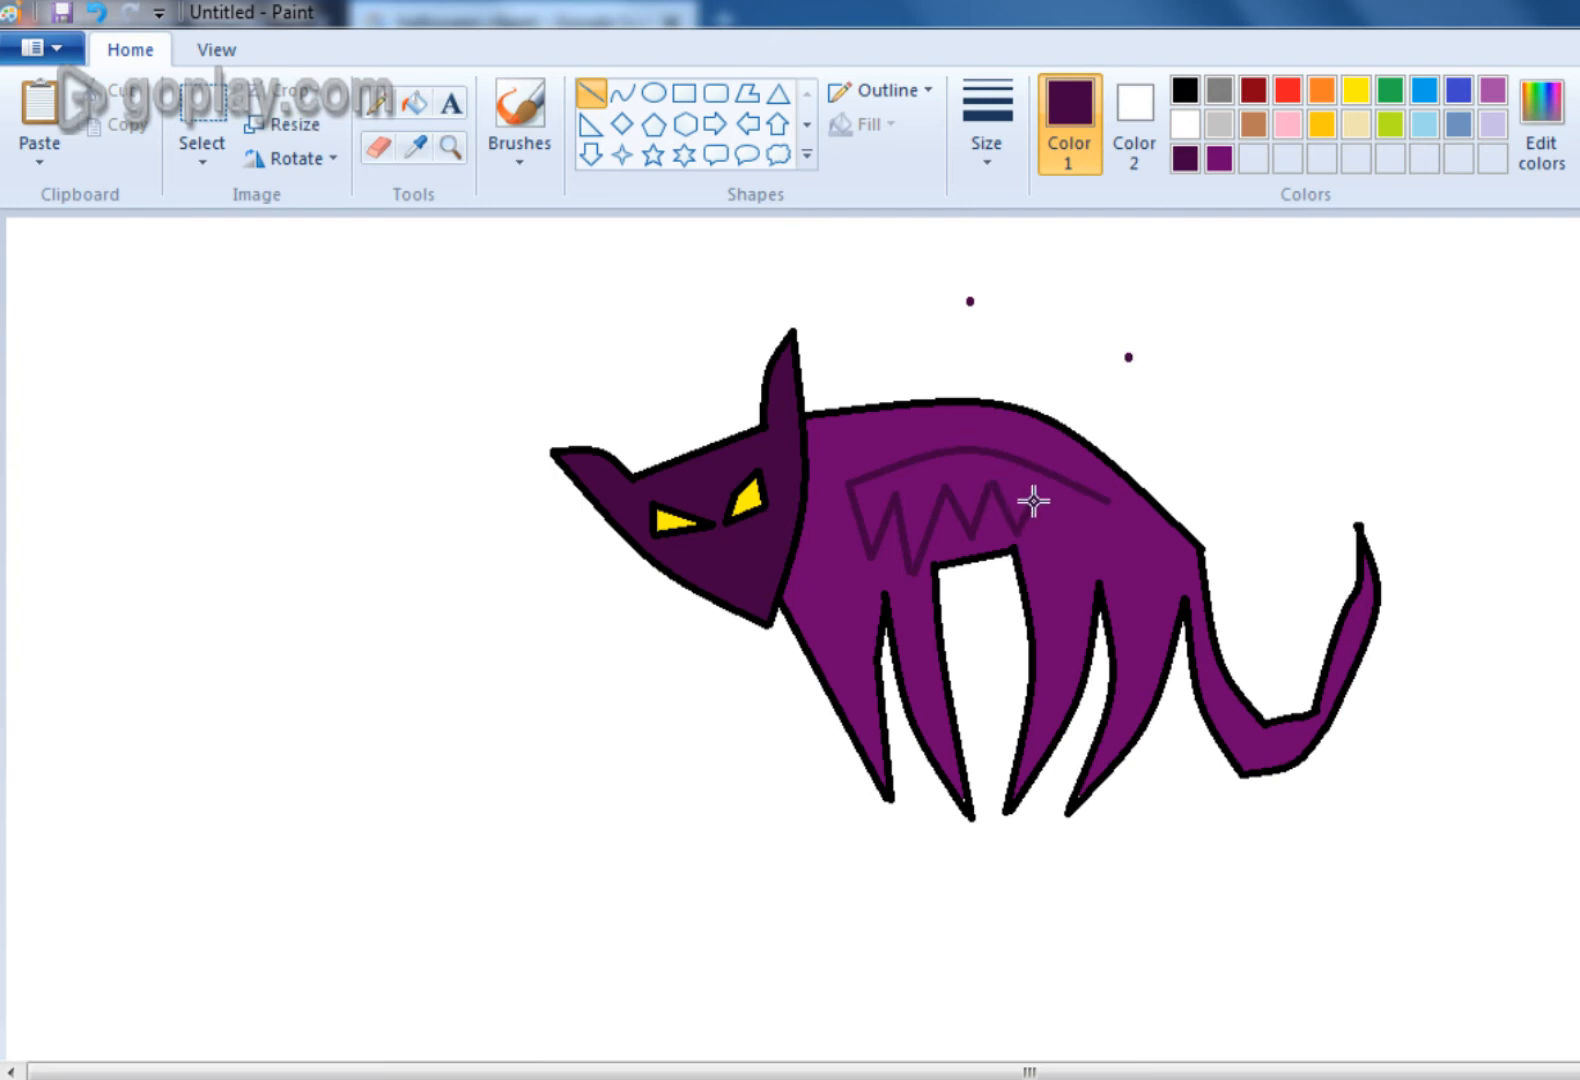
{"action": "left_click", "coordinate": [1159, 401]}
{"action": "left_click_drag", "start_coordinate": [1041, 497], "coordinate": [1058, 561]}
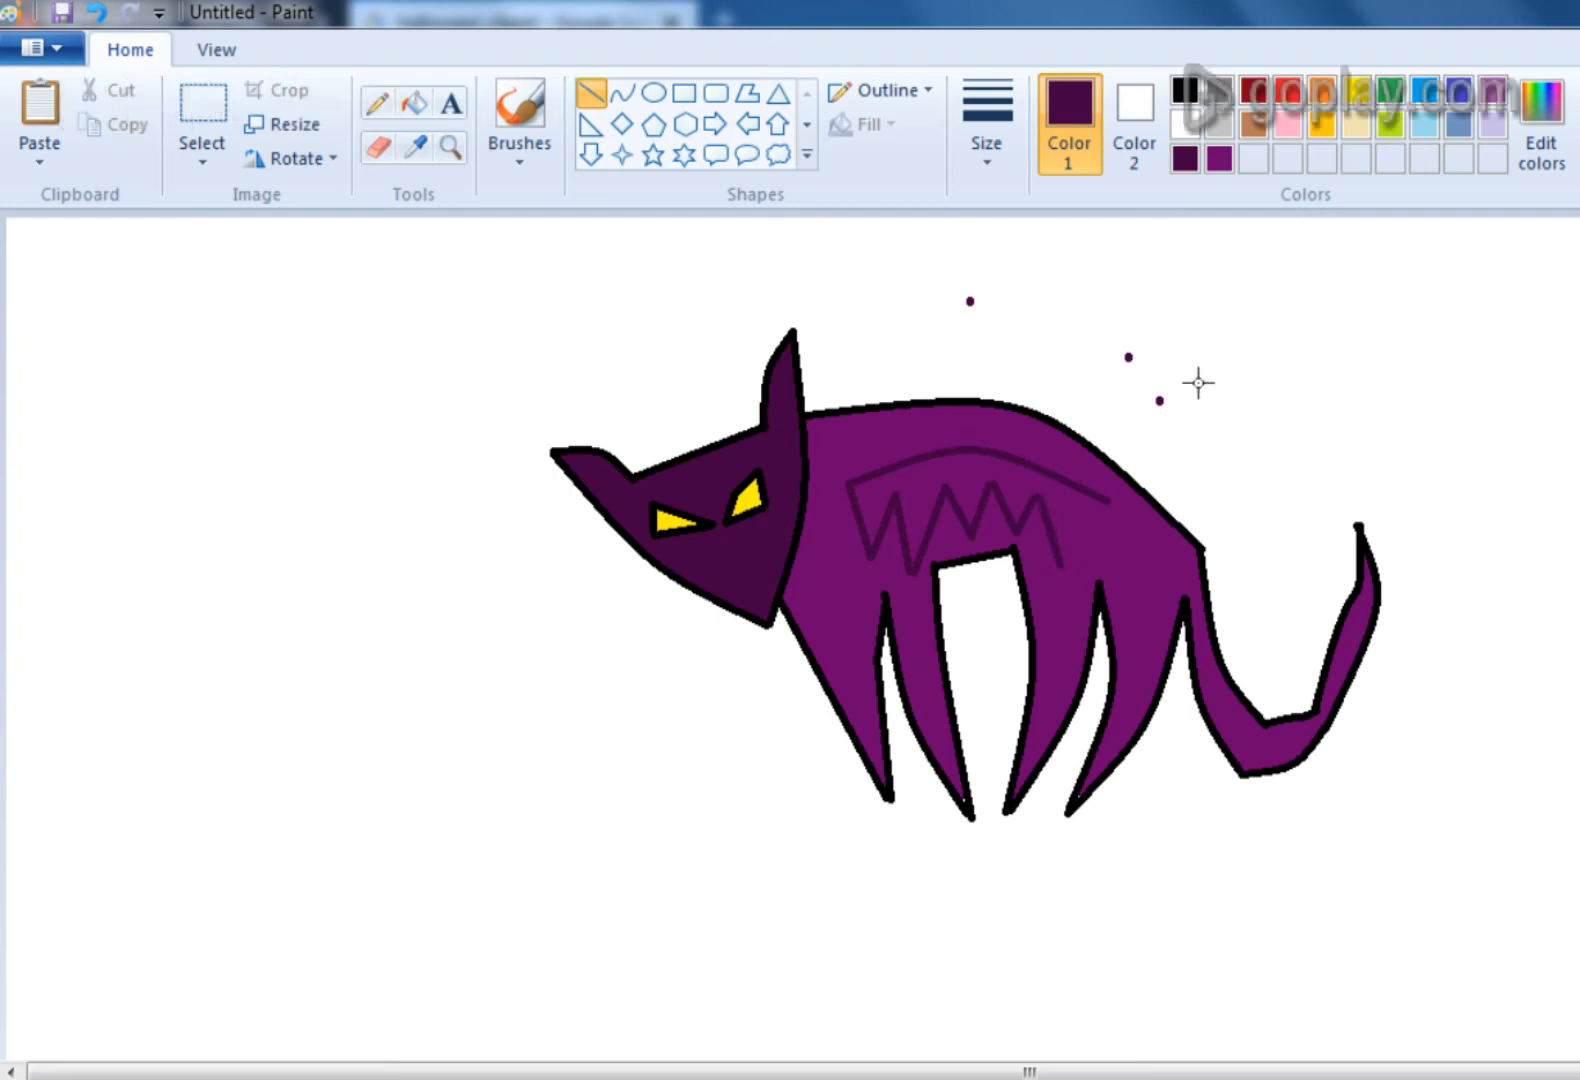
{"action": "key", "text": "ctrl+z"}
{"action": "mouse_move", "coordinate": [1037, 500]}
{"action": "left_mouse_down"}
{"action": "mouse_move", "coordinate": [1052, 565]}
{"action": "mouse_move", "coordinate": [1108, 502]}
{"action": "left_mouse_up"}
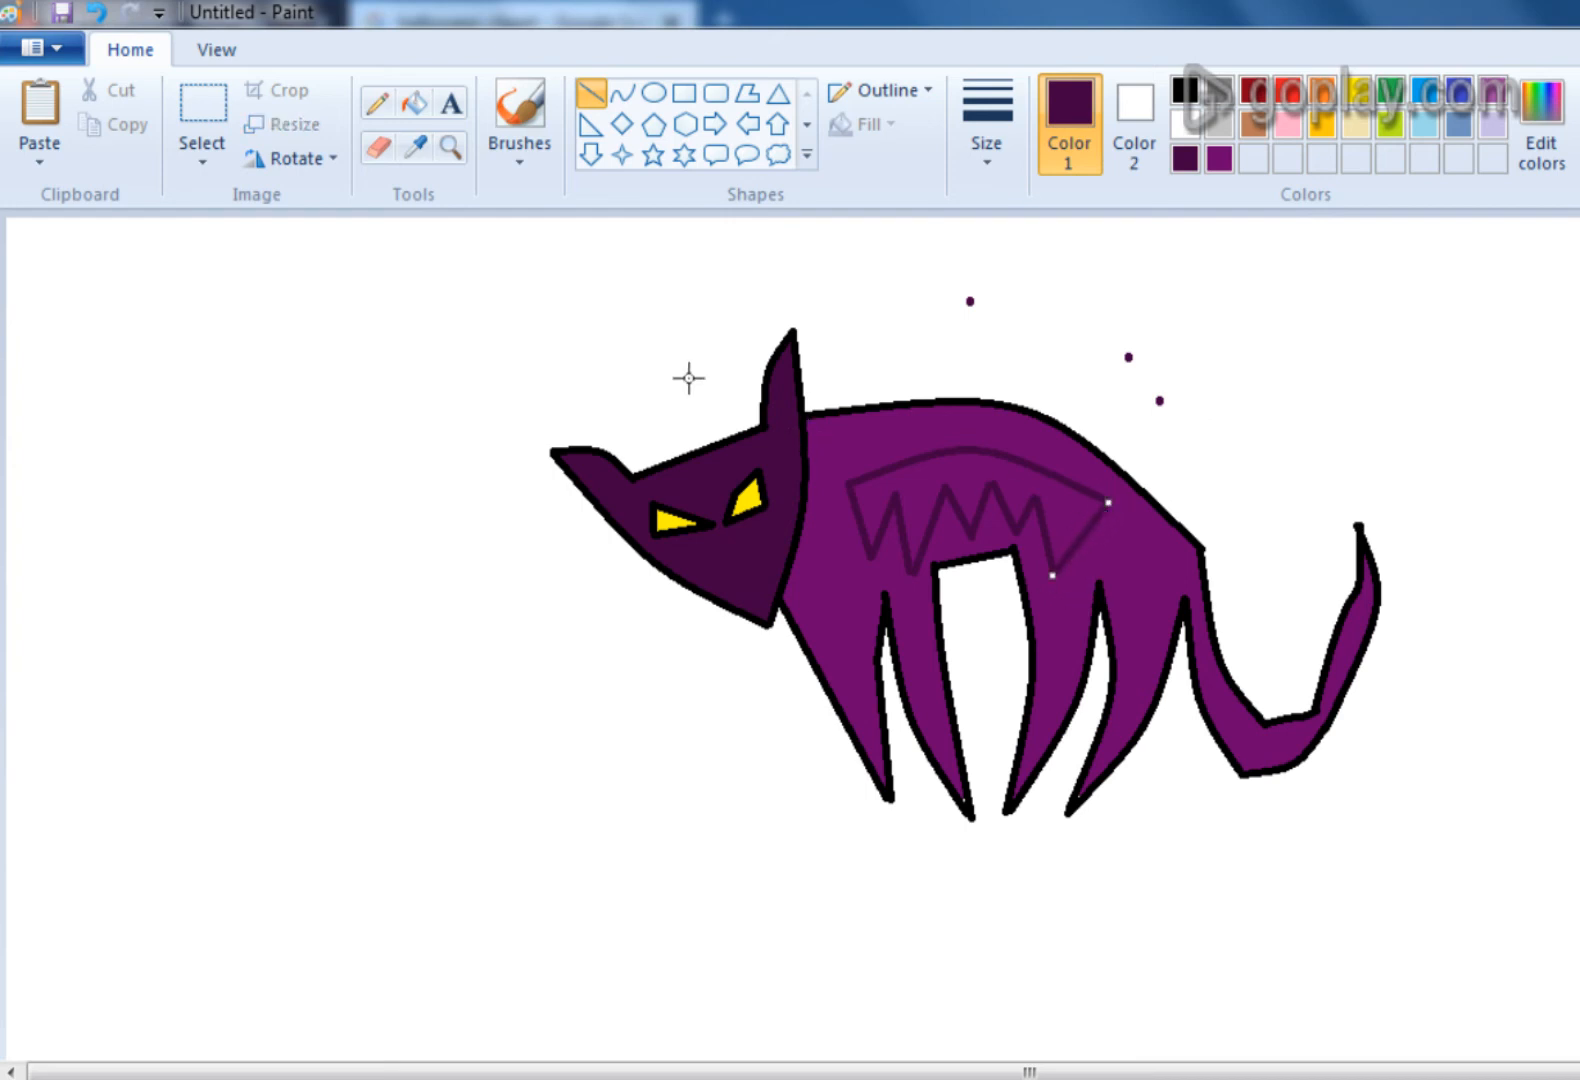
{"action": "left_click", "coordinate": [415, 103]}
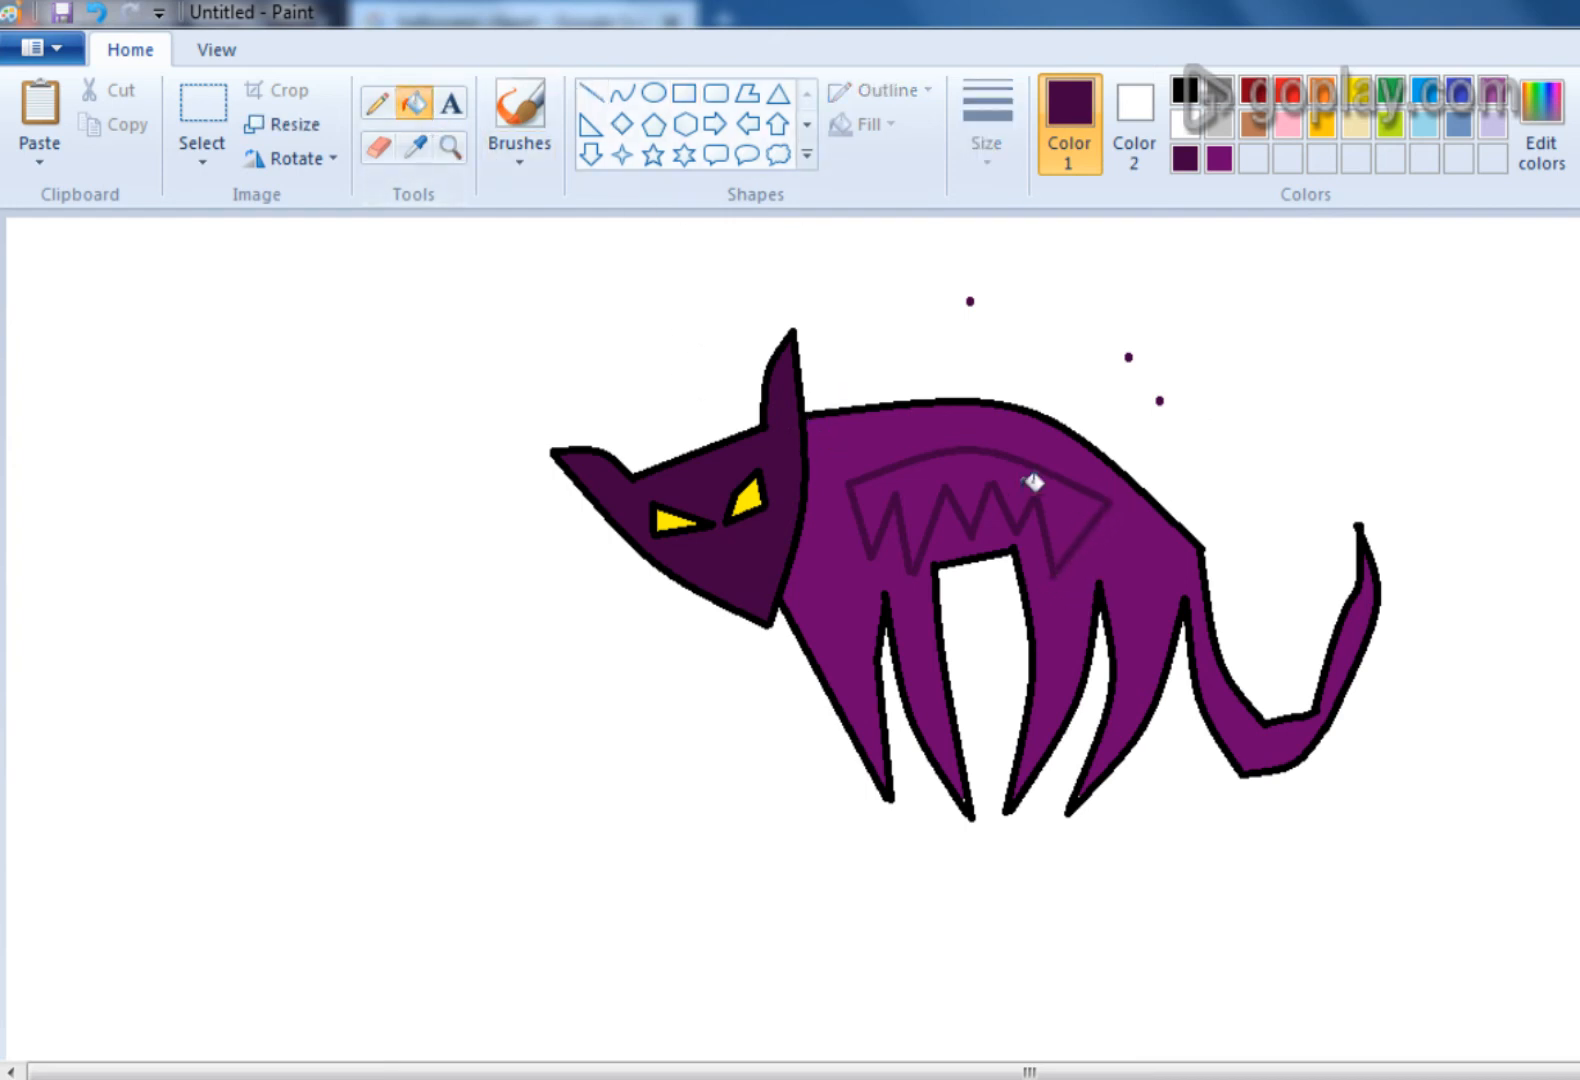
{"action": "left_click", "coordinate": [955, 461]}
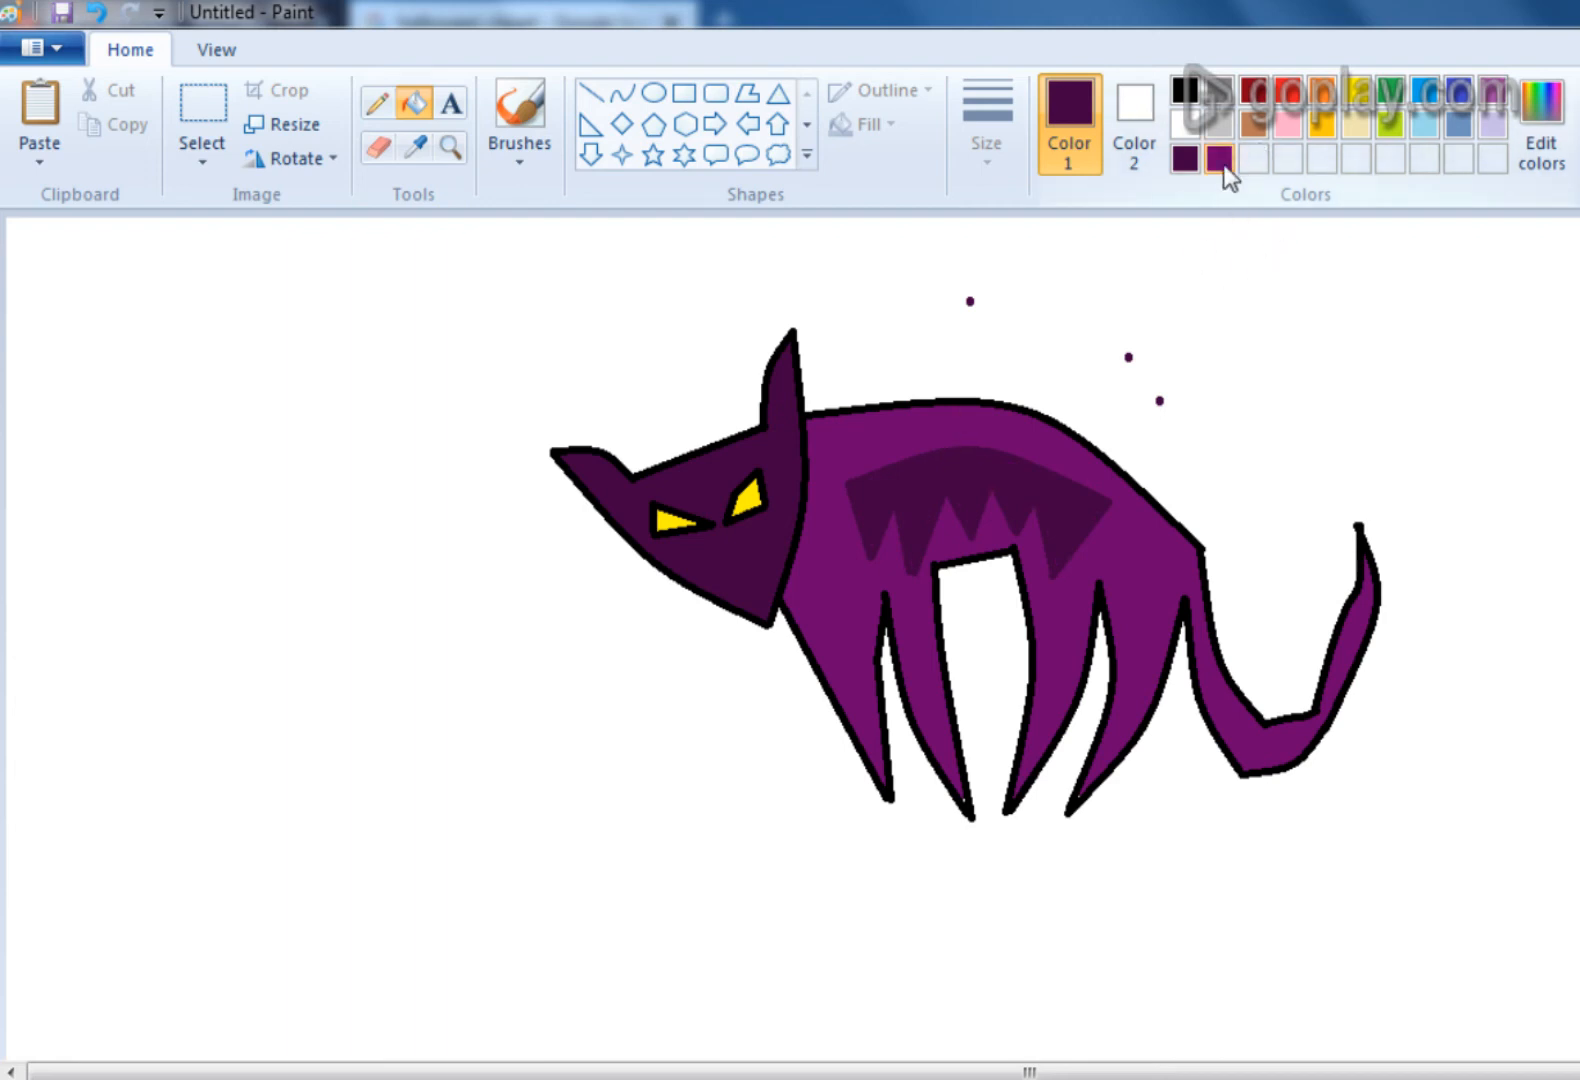
{"action": "left_click", "coordinate": [1541, 125]}
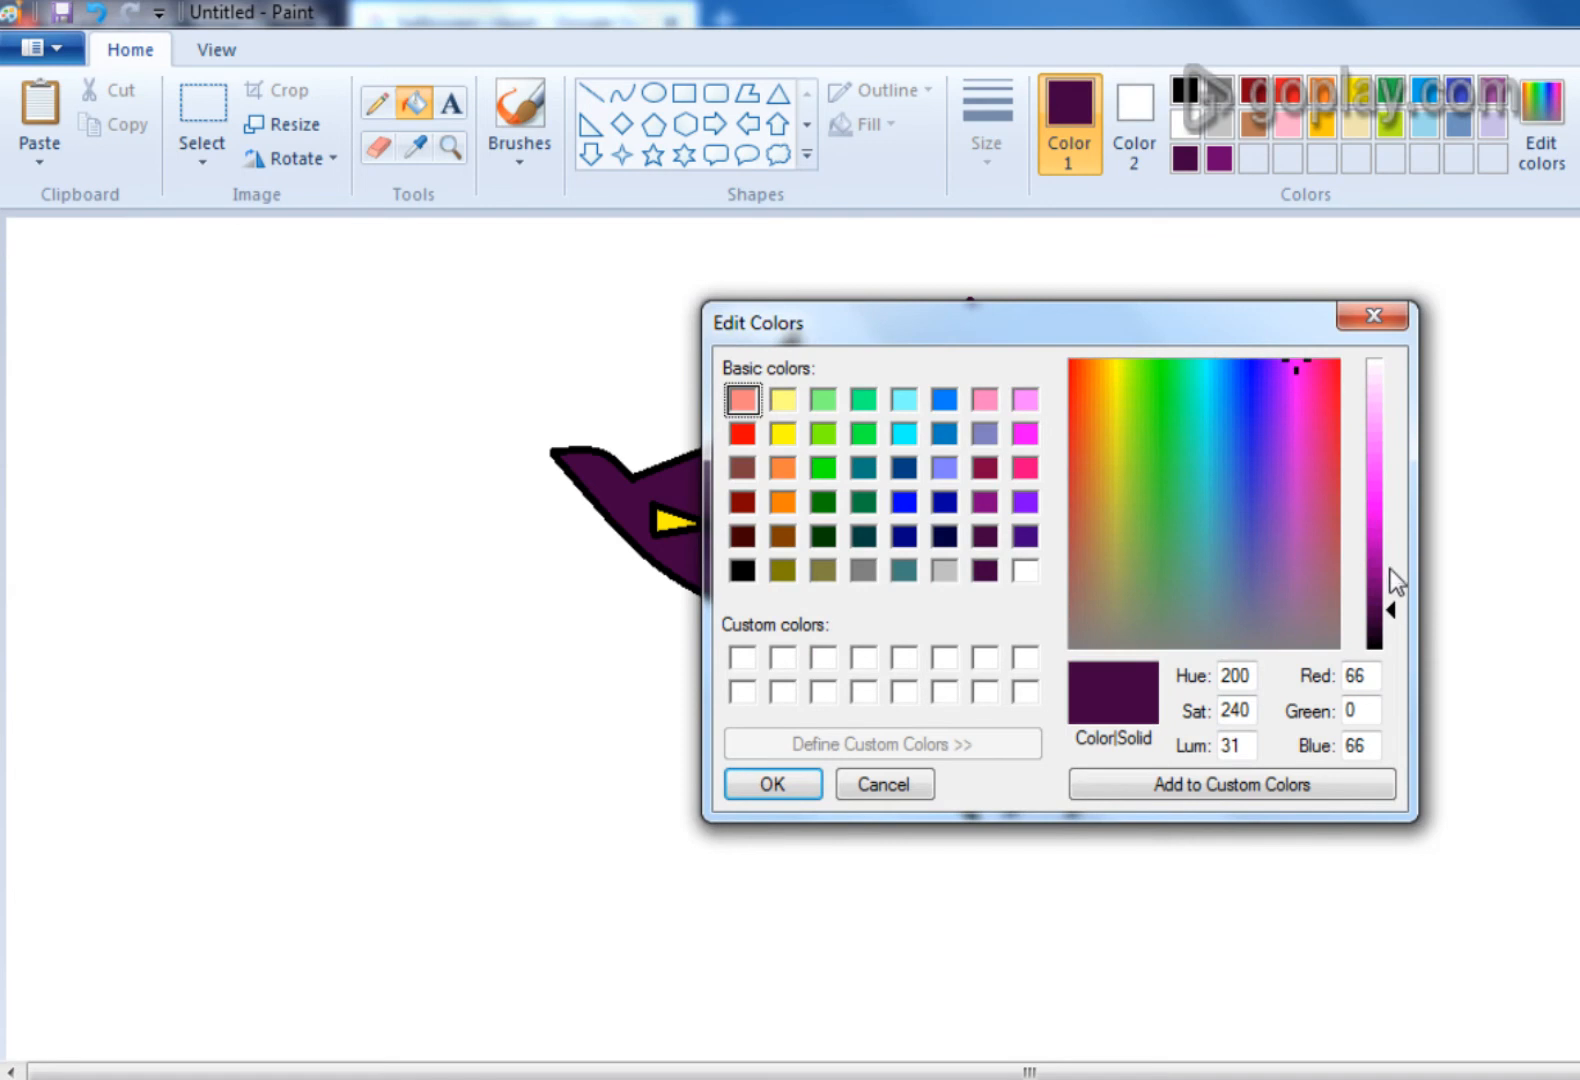
{"action": "left_click", "coordinate": [1390, 588]}
{"action": "left_click", "coordinate": [774, 783]}
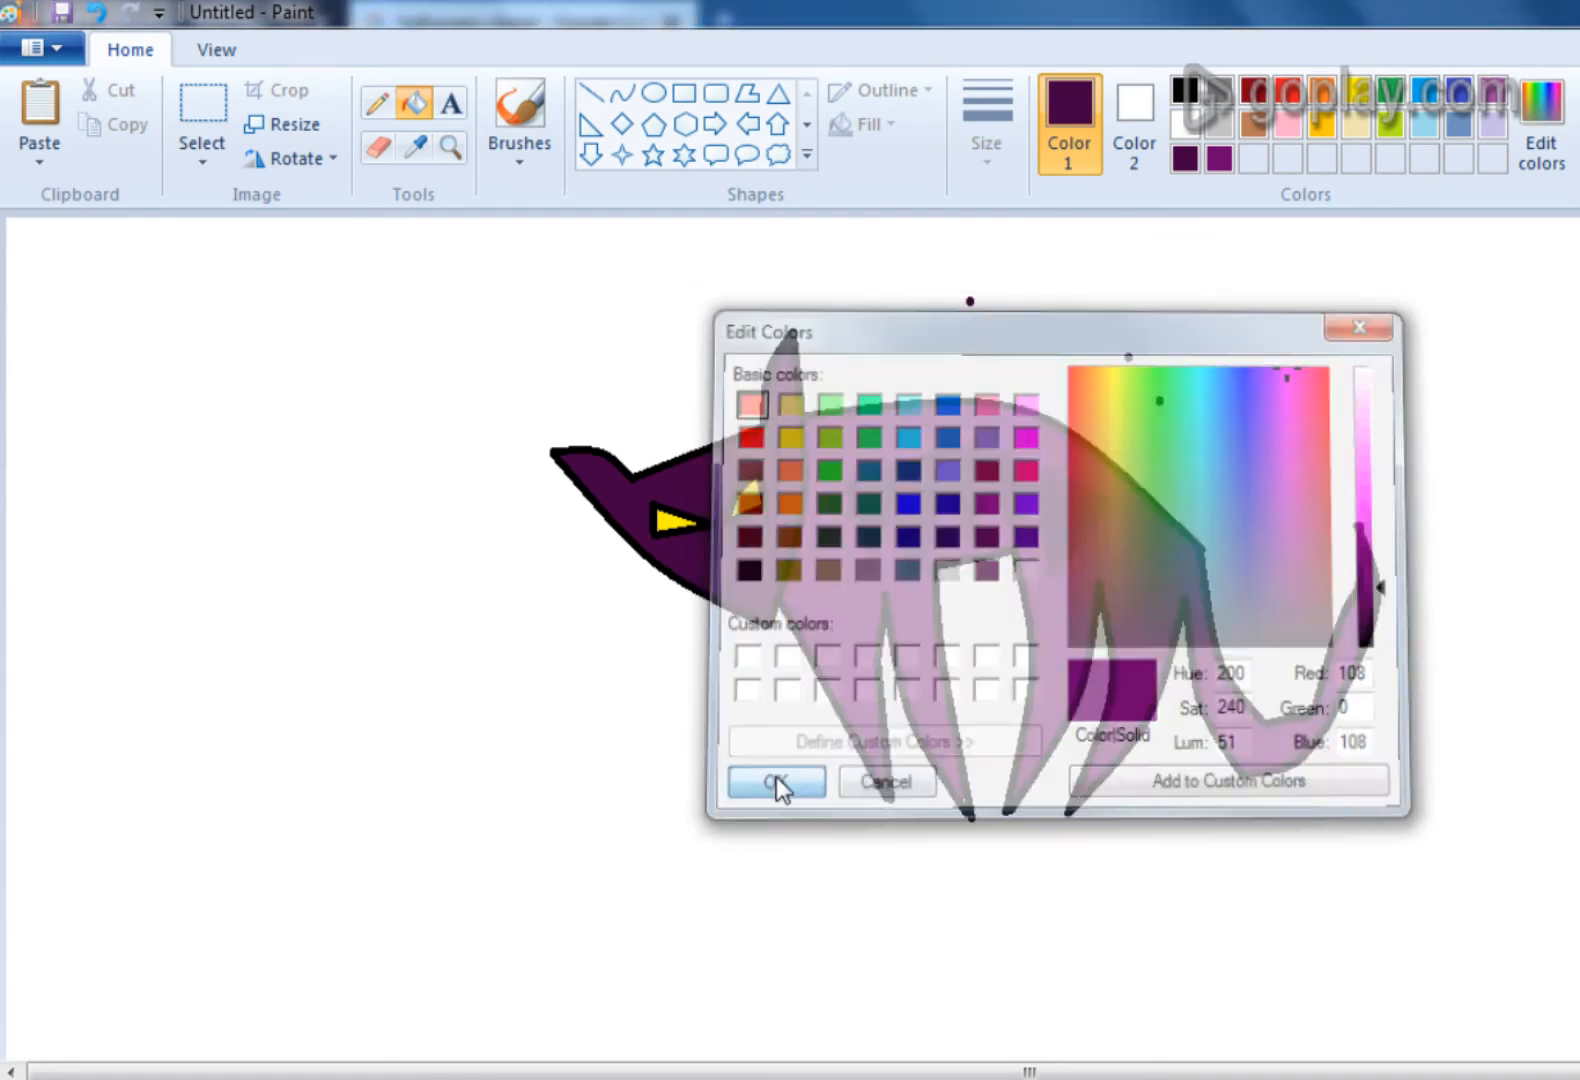
{"action": "left_click", "coordinate": [913, 487]}
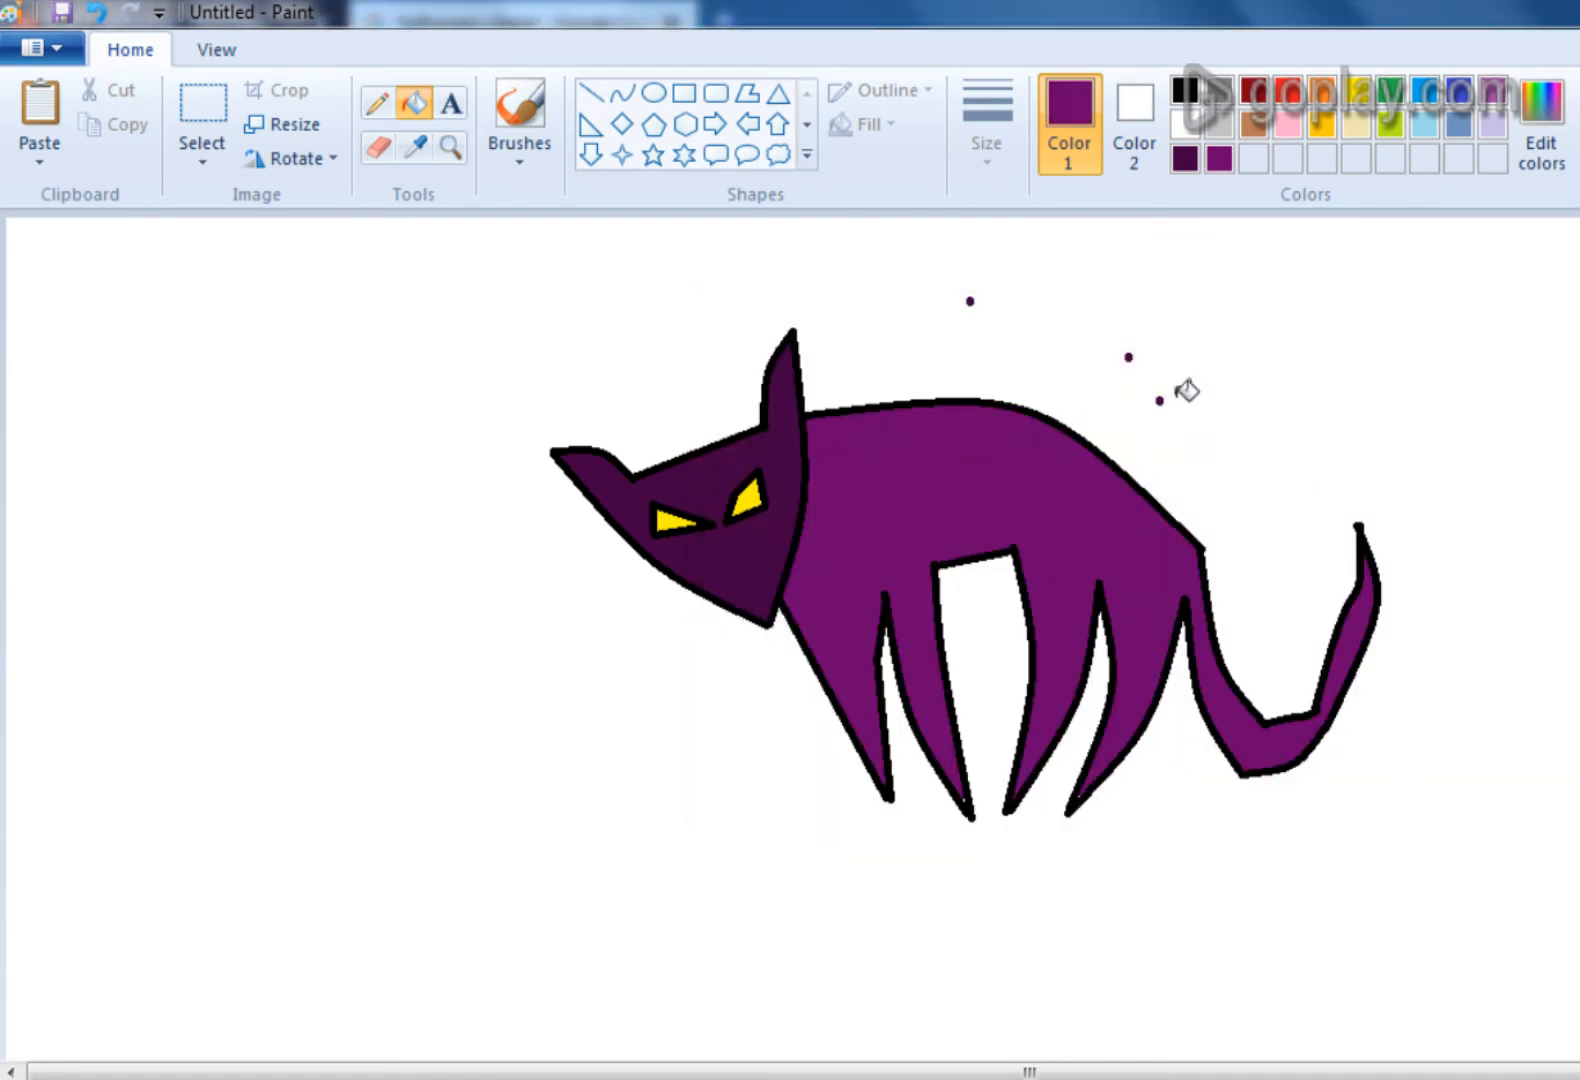
{"action": "key", "text": "ctrl+z"}
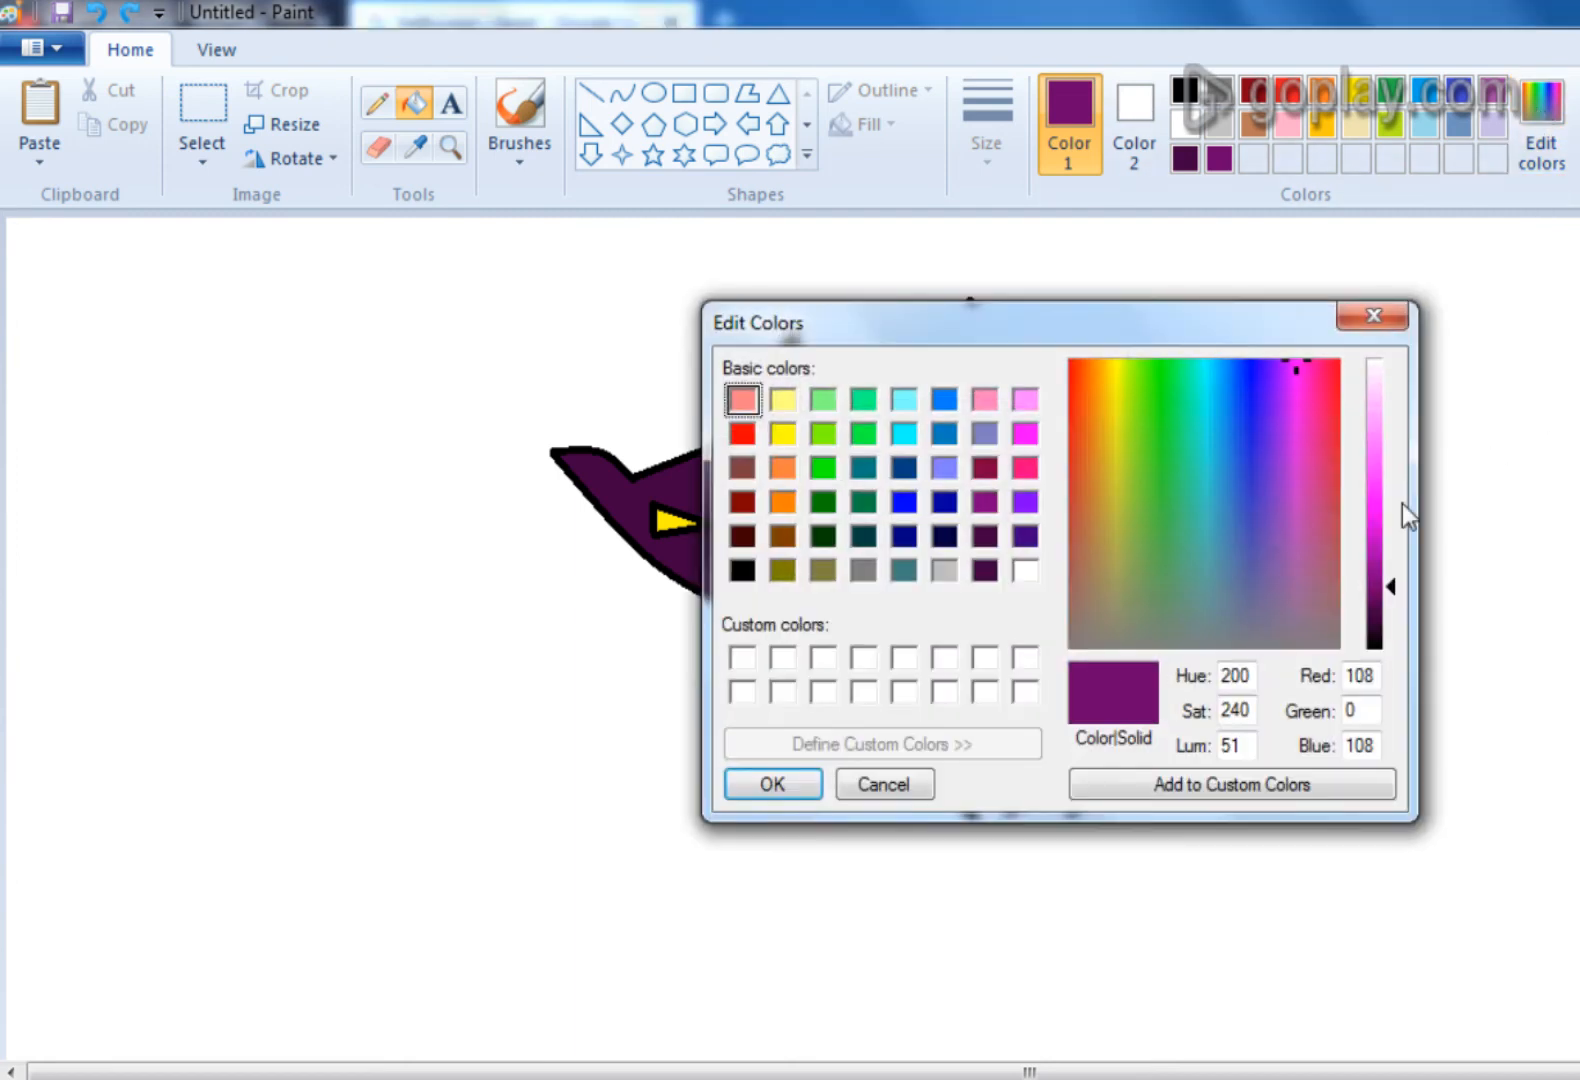
- Mix a bright magenta custom colour with red 221, green 0 and blue 221 and fill the jagged body patch with it
{"action": "left_click_drag", "start_coordinate": [1376, 551], "coordinate": [1386, 532]}
{"action": "left_click", "coordinate": [795, 795]}
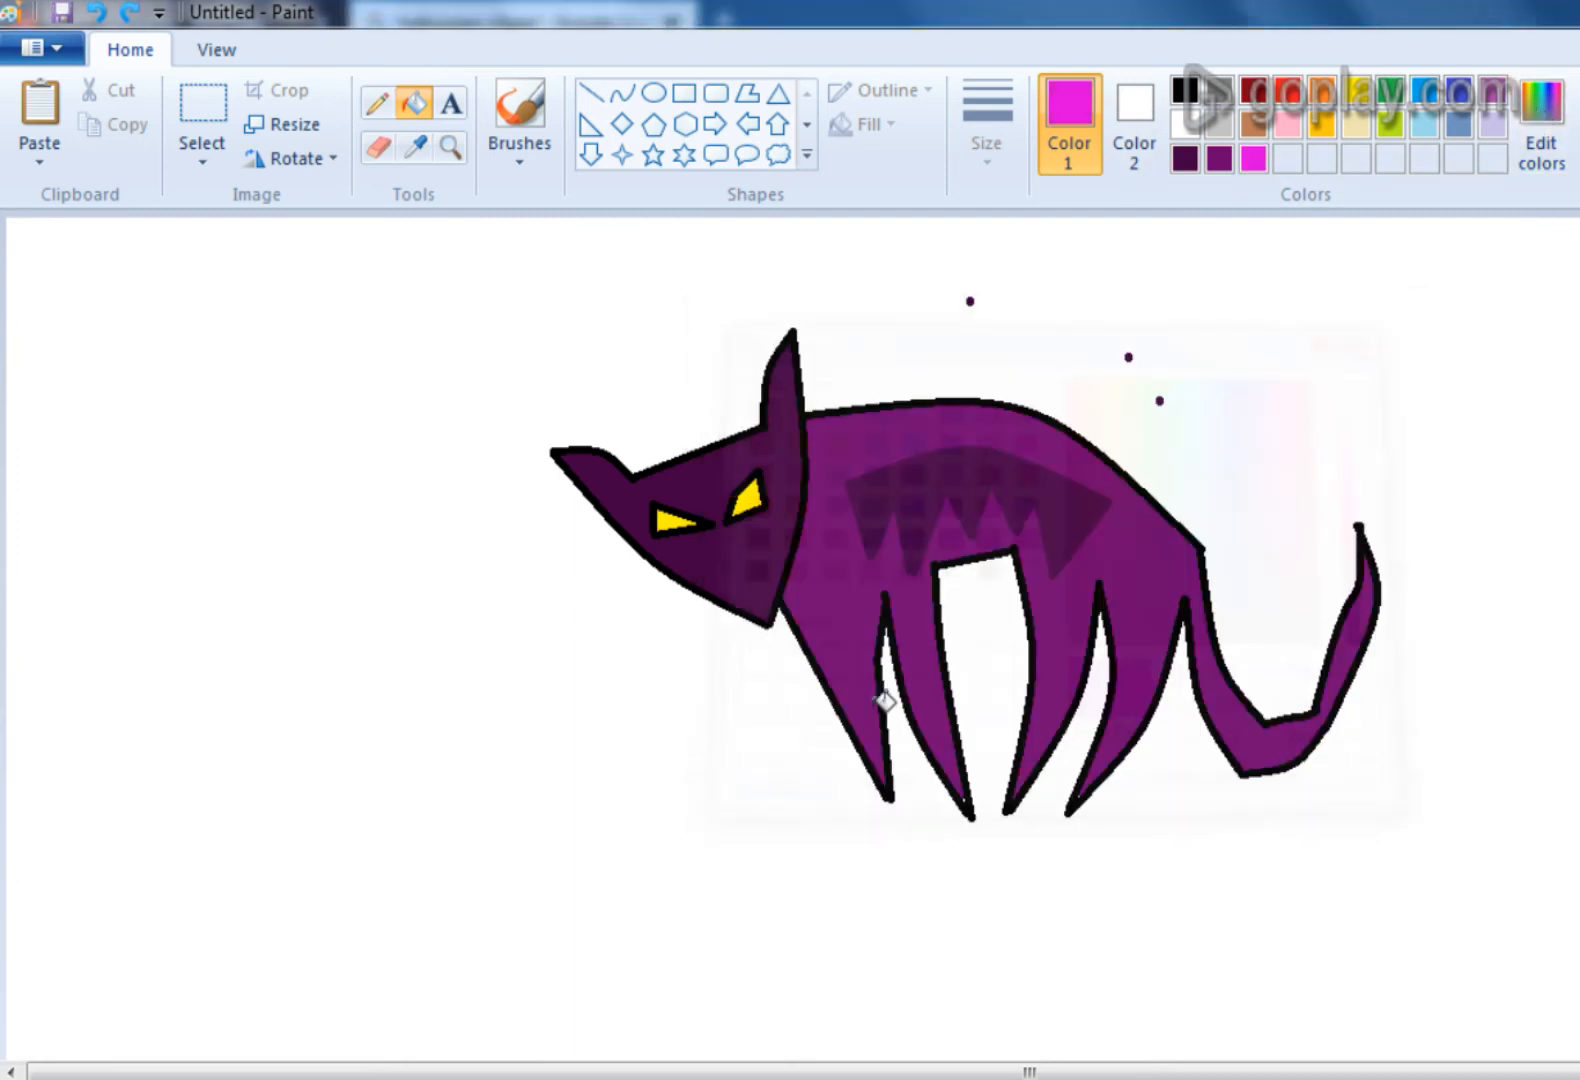
{"action": "left_click", "coordinate": [990, 479]}
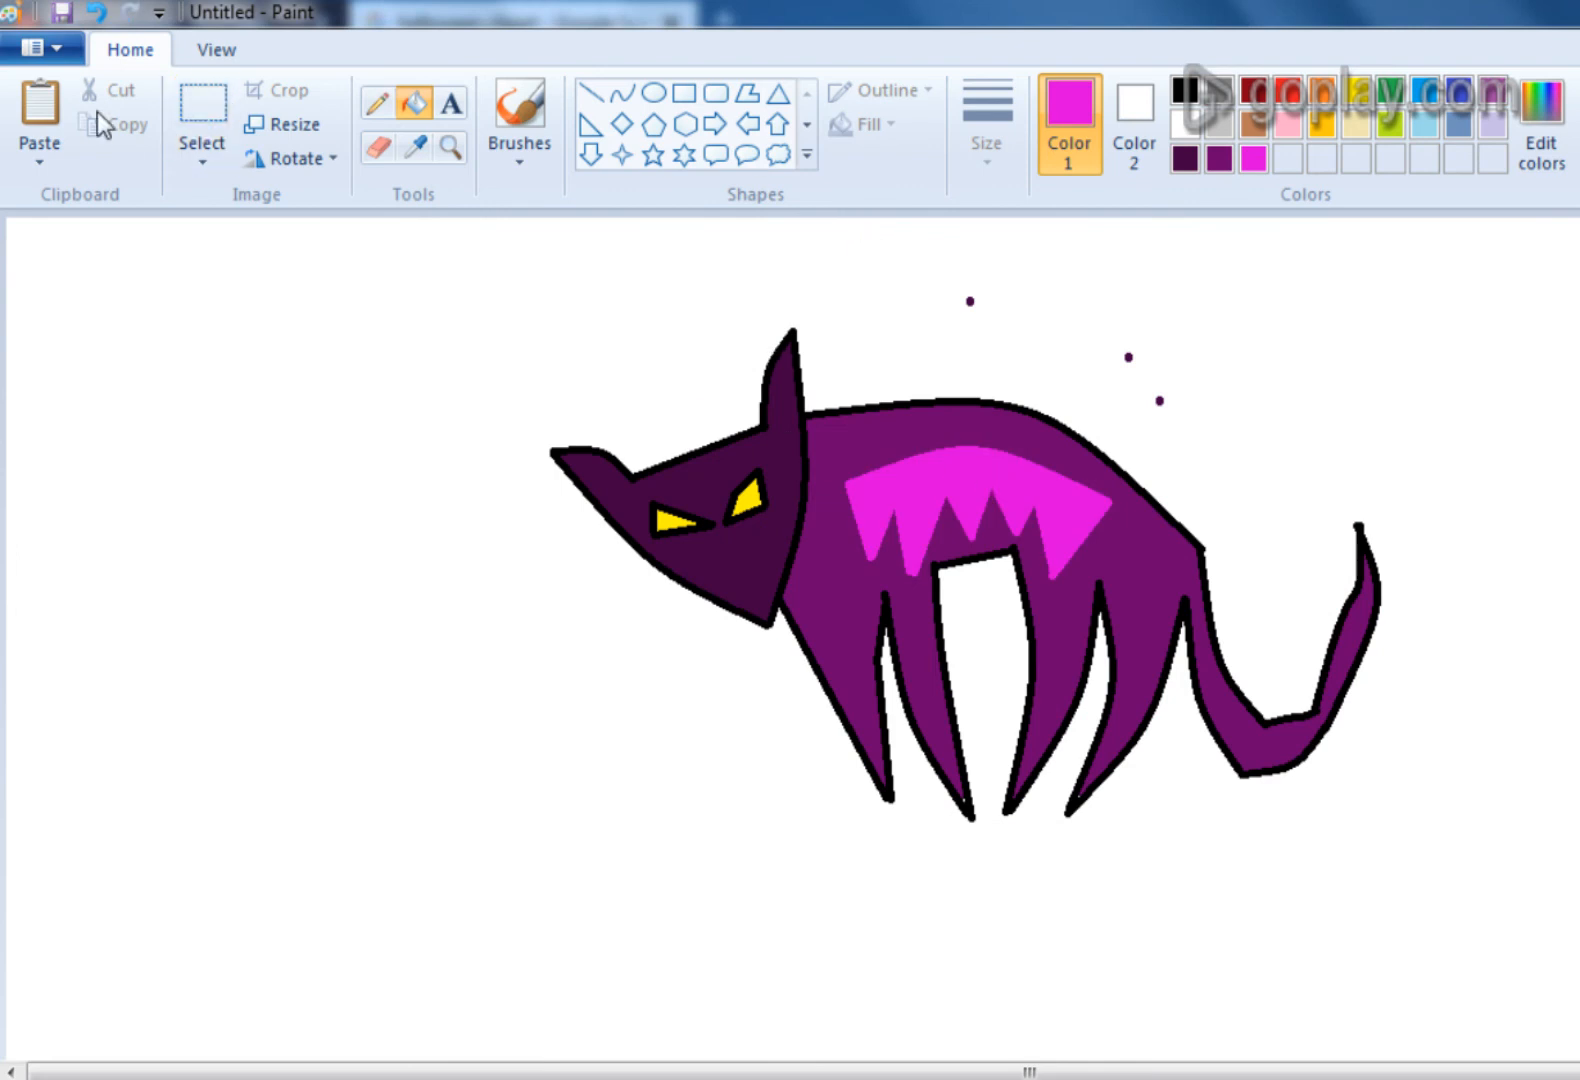
- Erase the stray purple dots above the cat's back
{"action": "left_click", "coordinate": [378, 148]}
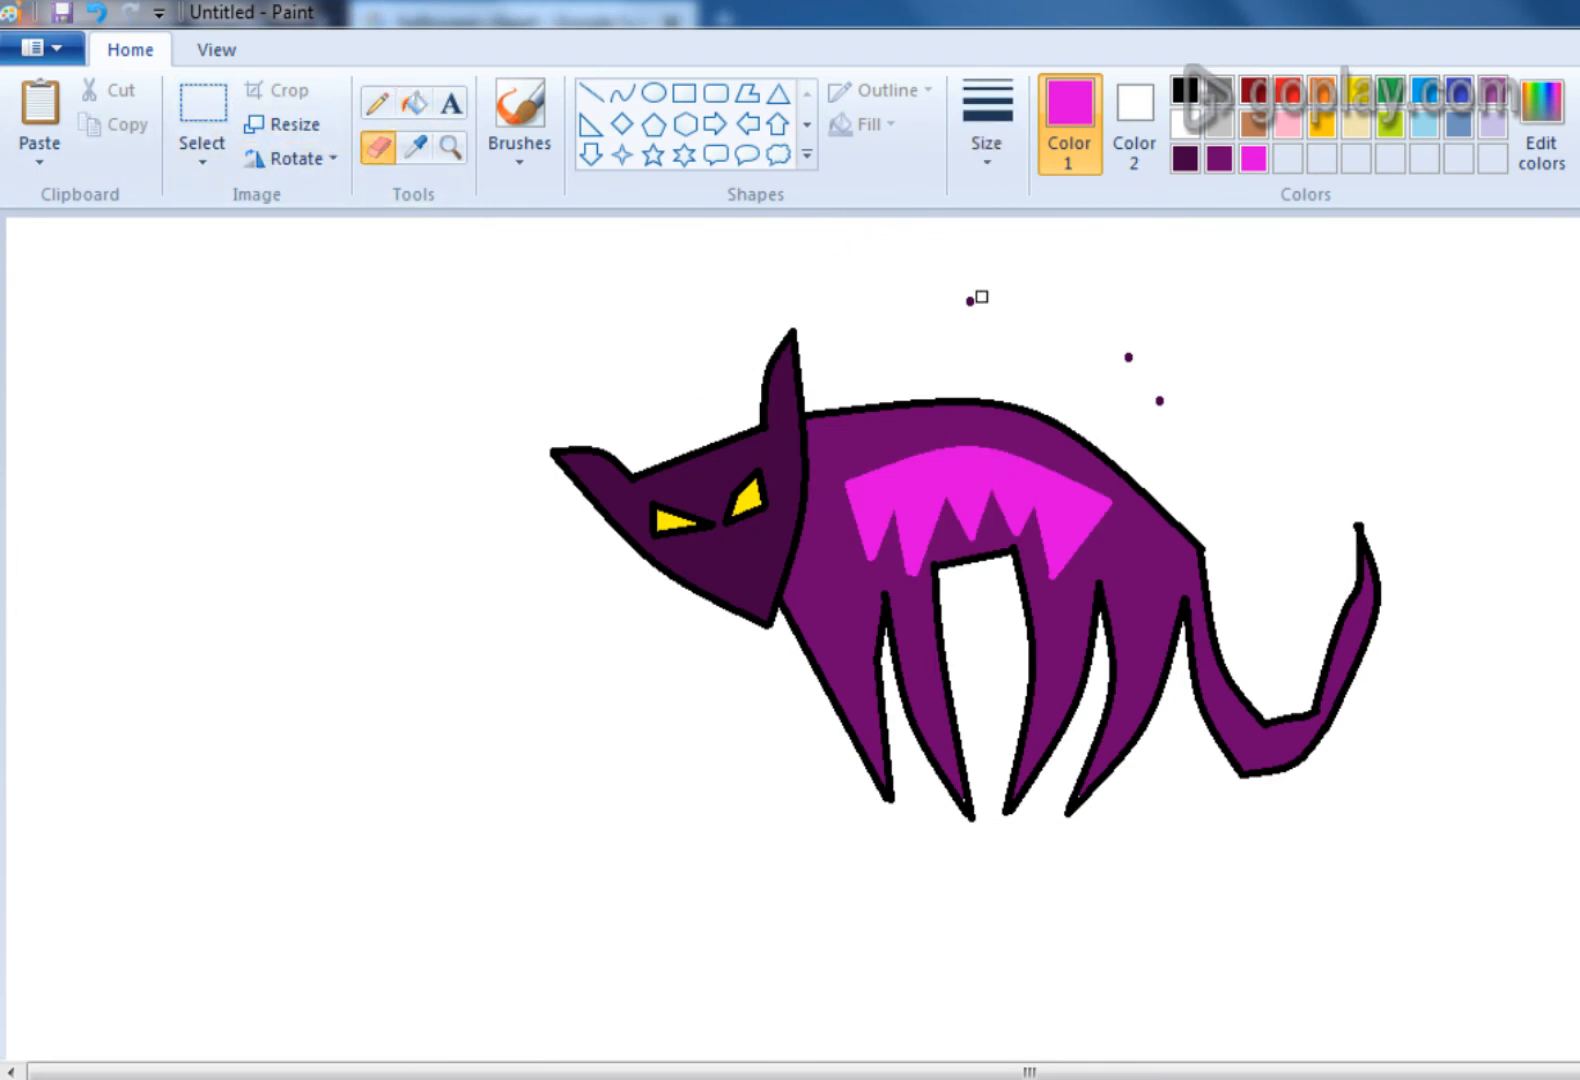
{"action": "left_click_drag", "start_coordinate": [1128, 358], "coordinate": [1135, 358]}
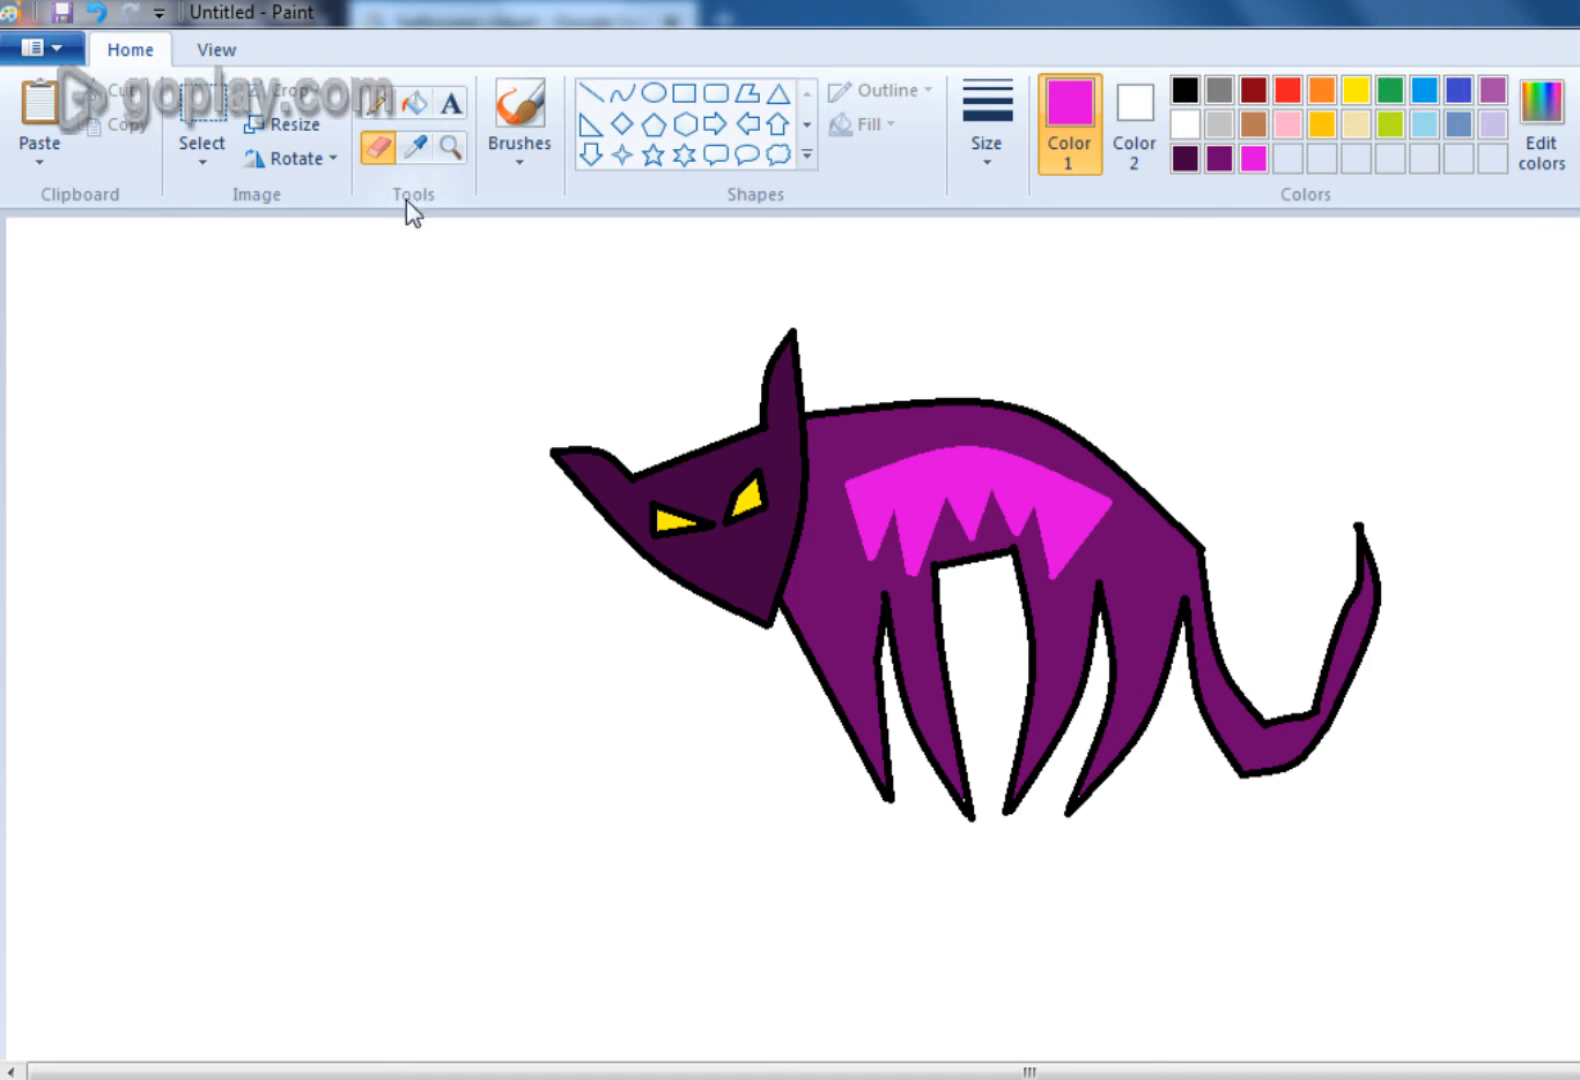
- Draw a wide magenta ellipse under the cat and flatten it so that it lies just below the feet
{"action": "left_click", "coordinate": [653, 93]}
{"action": "left_click_drag", "start_coordinate": [785, 738], "coordinate": [1226, 898]}
{"action": "left_click_drag", "start_coordinate": [1072, 832], "coordinate": [1035, 818]}
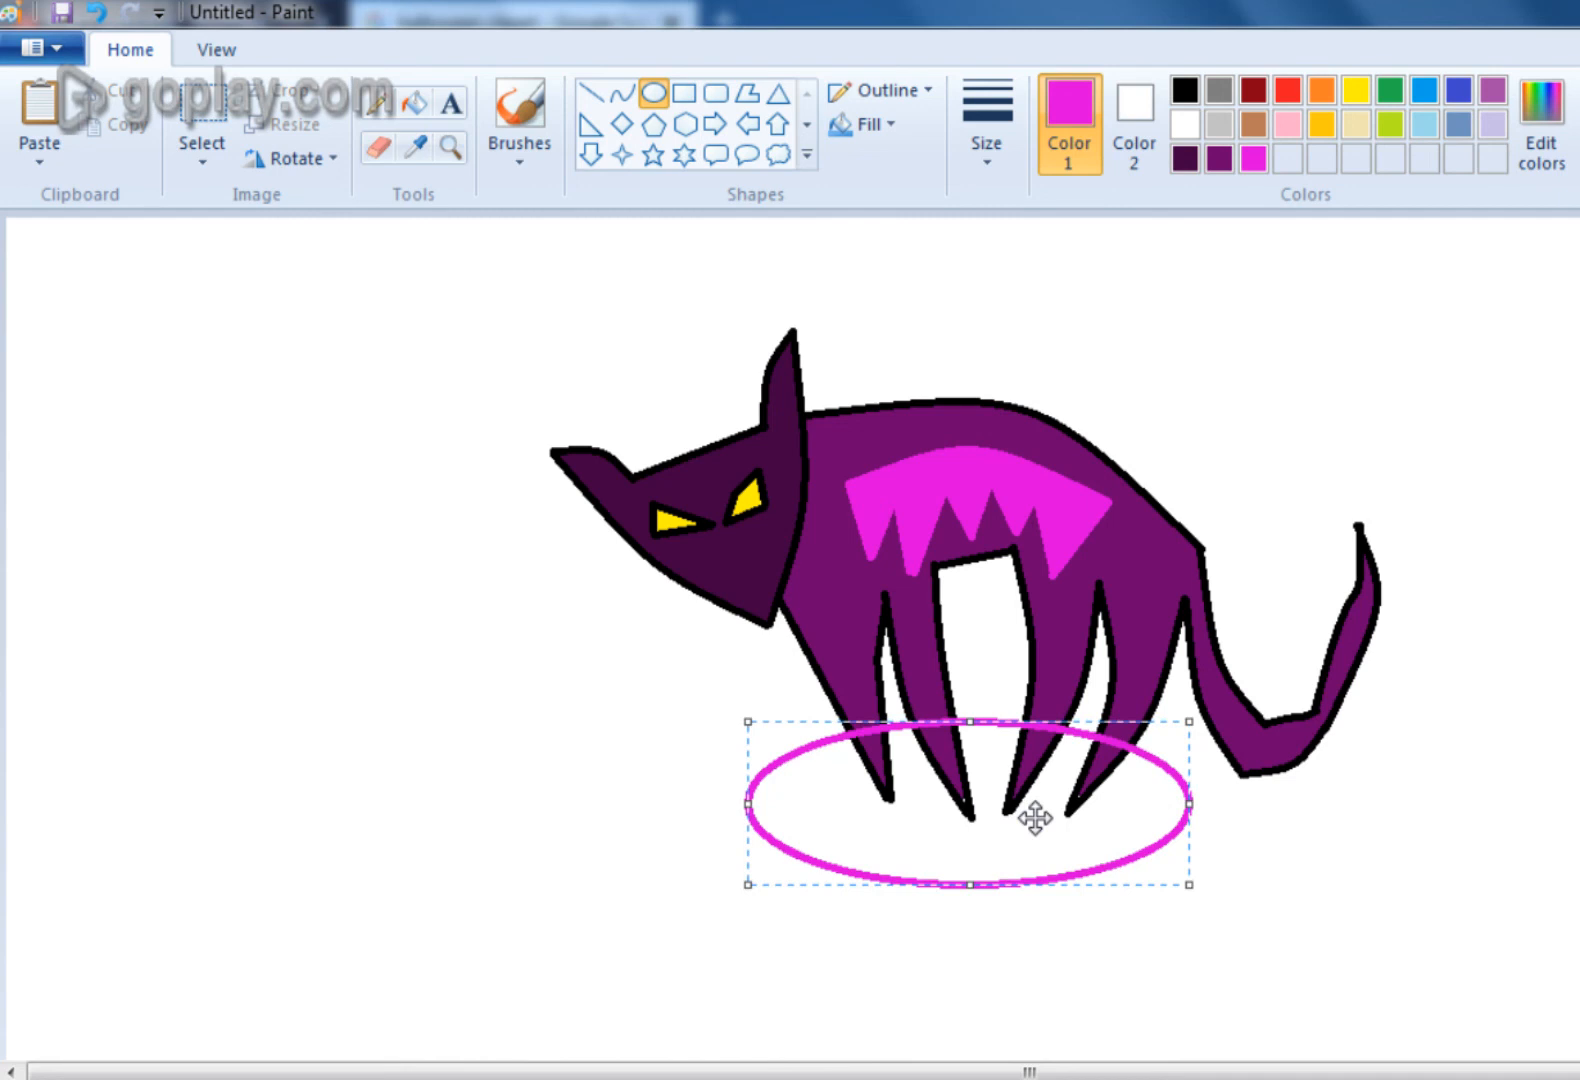
{"action": "left_click_drag", "start_coordinate": [984, 720], "coordinate": [1003, 822]}
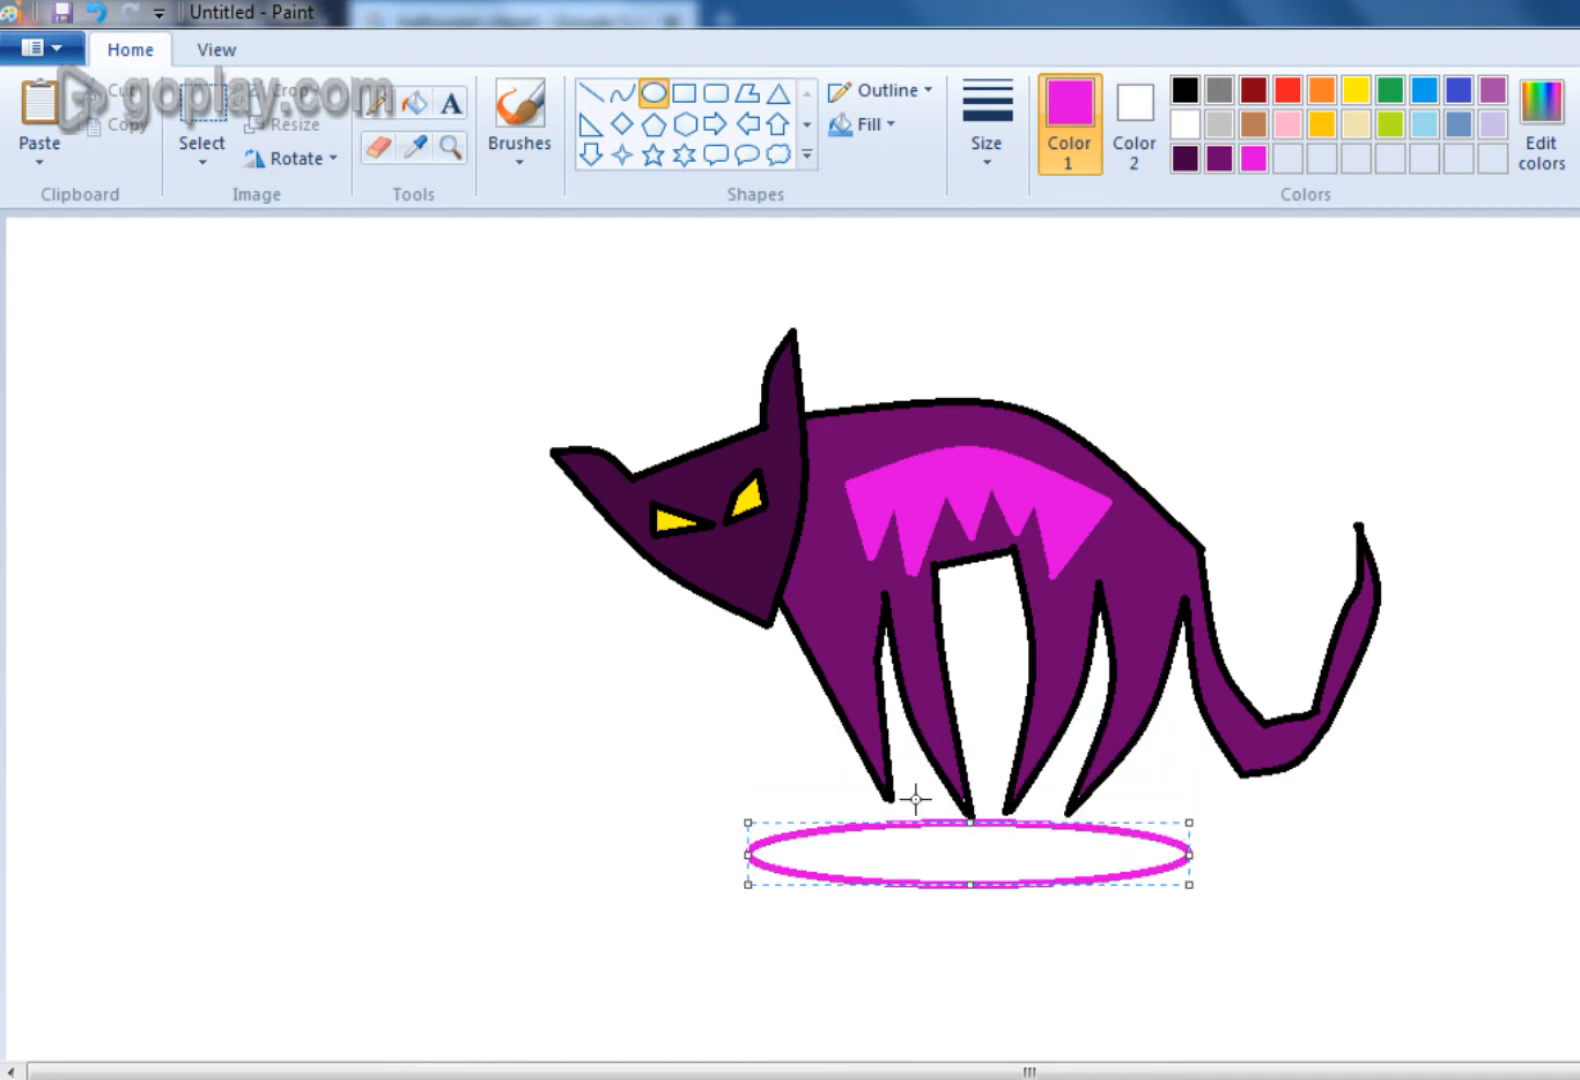
- Mix a muted, medium-dark greyish purple custom colour for Color 1 to use as a fill
{"action": "left_click", "coordinate": [414, 103]}
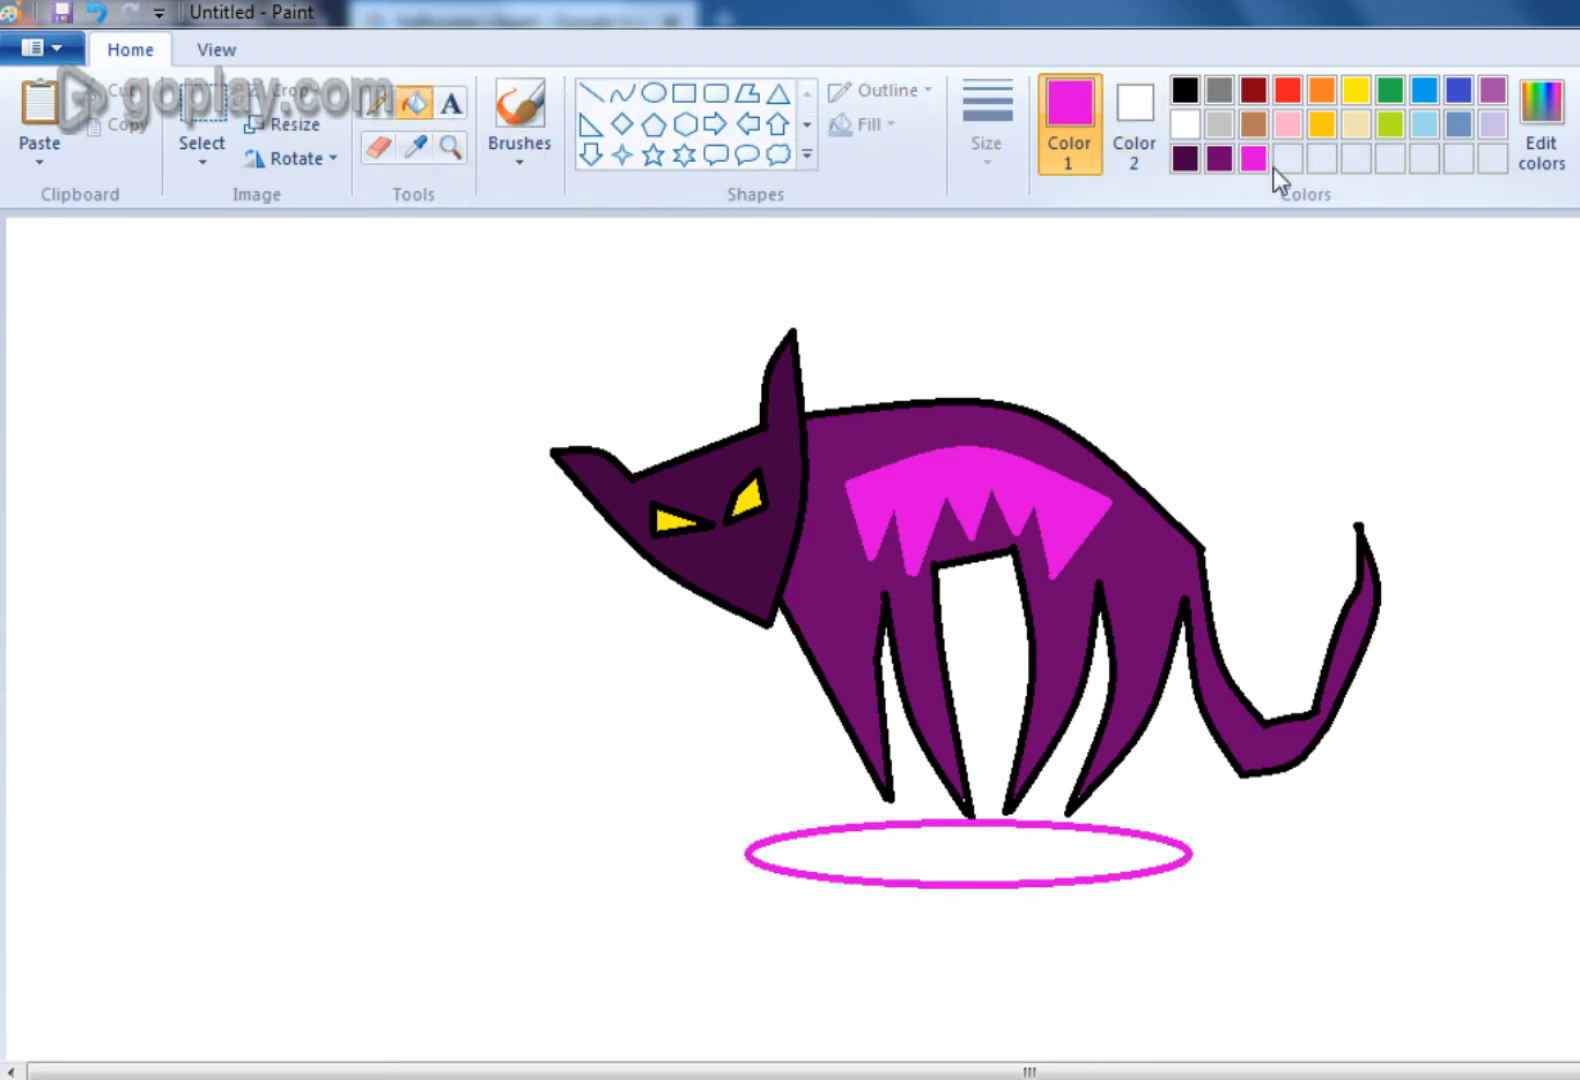
{"action": "left_click", "coordinate": [1540, 130]}
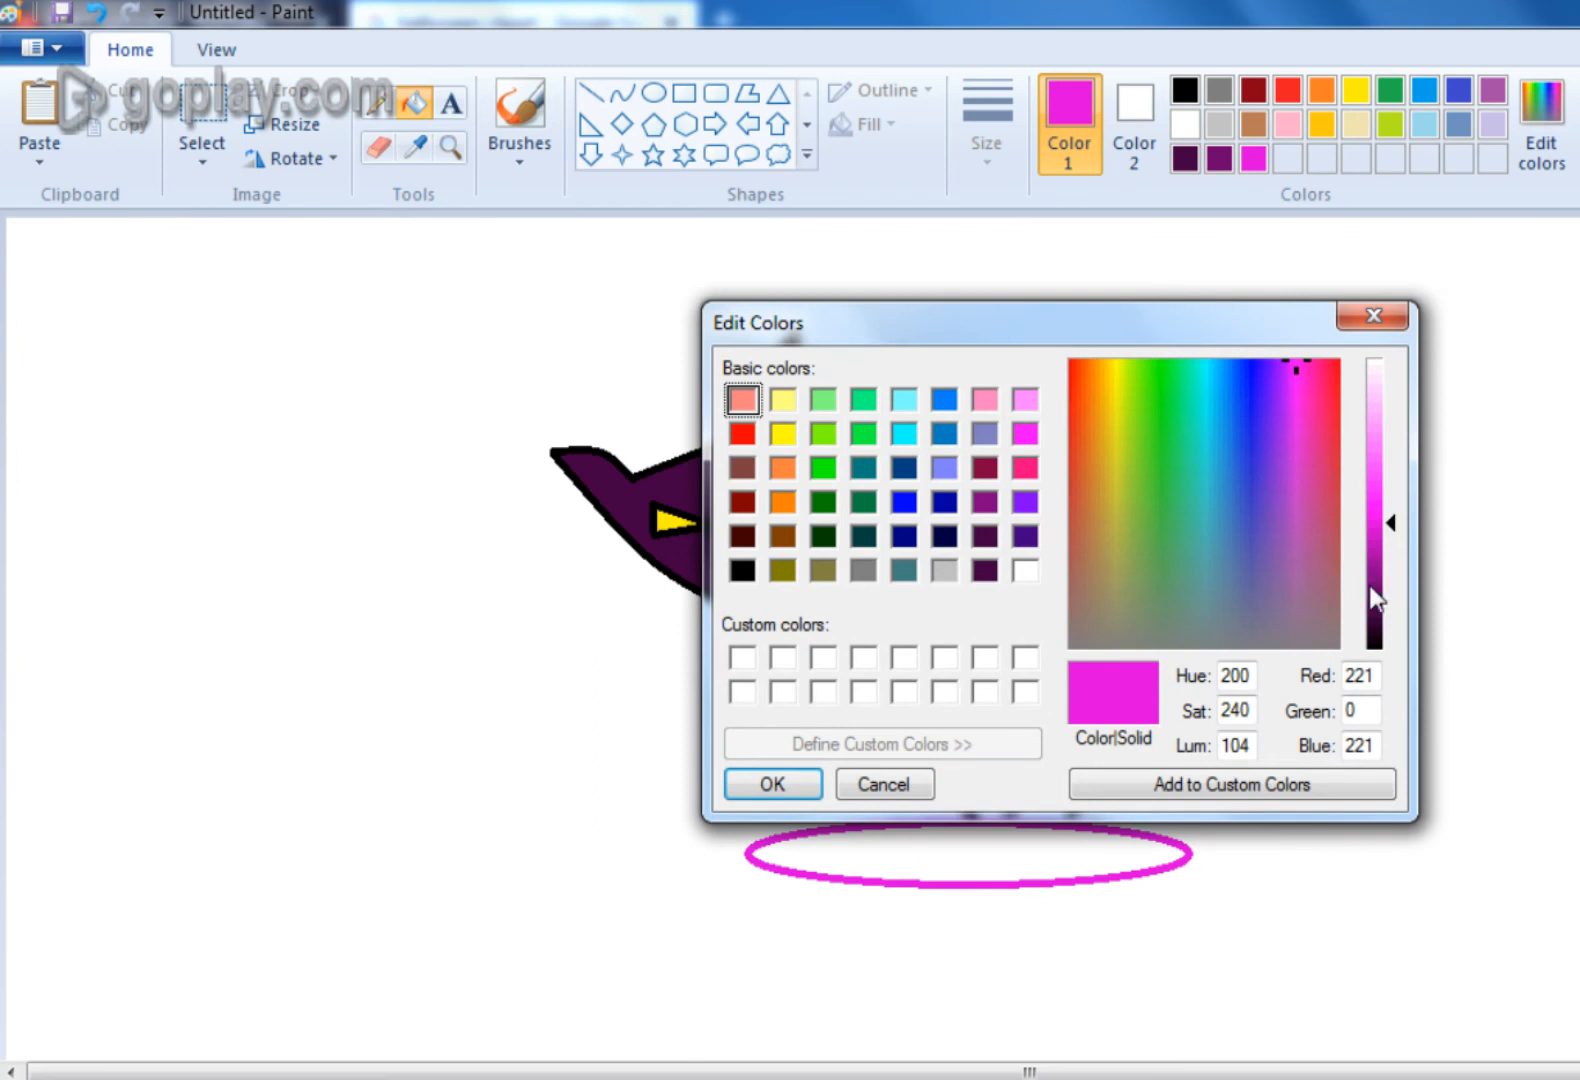
{"action": "left_click", "coordinate": [1372, 601]}
{"action": "left_click", "coordinate": [1308, 581]}
{"action": "left_click", "coordinate": [1288, 527]}
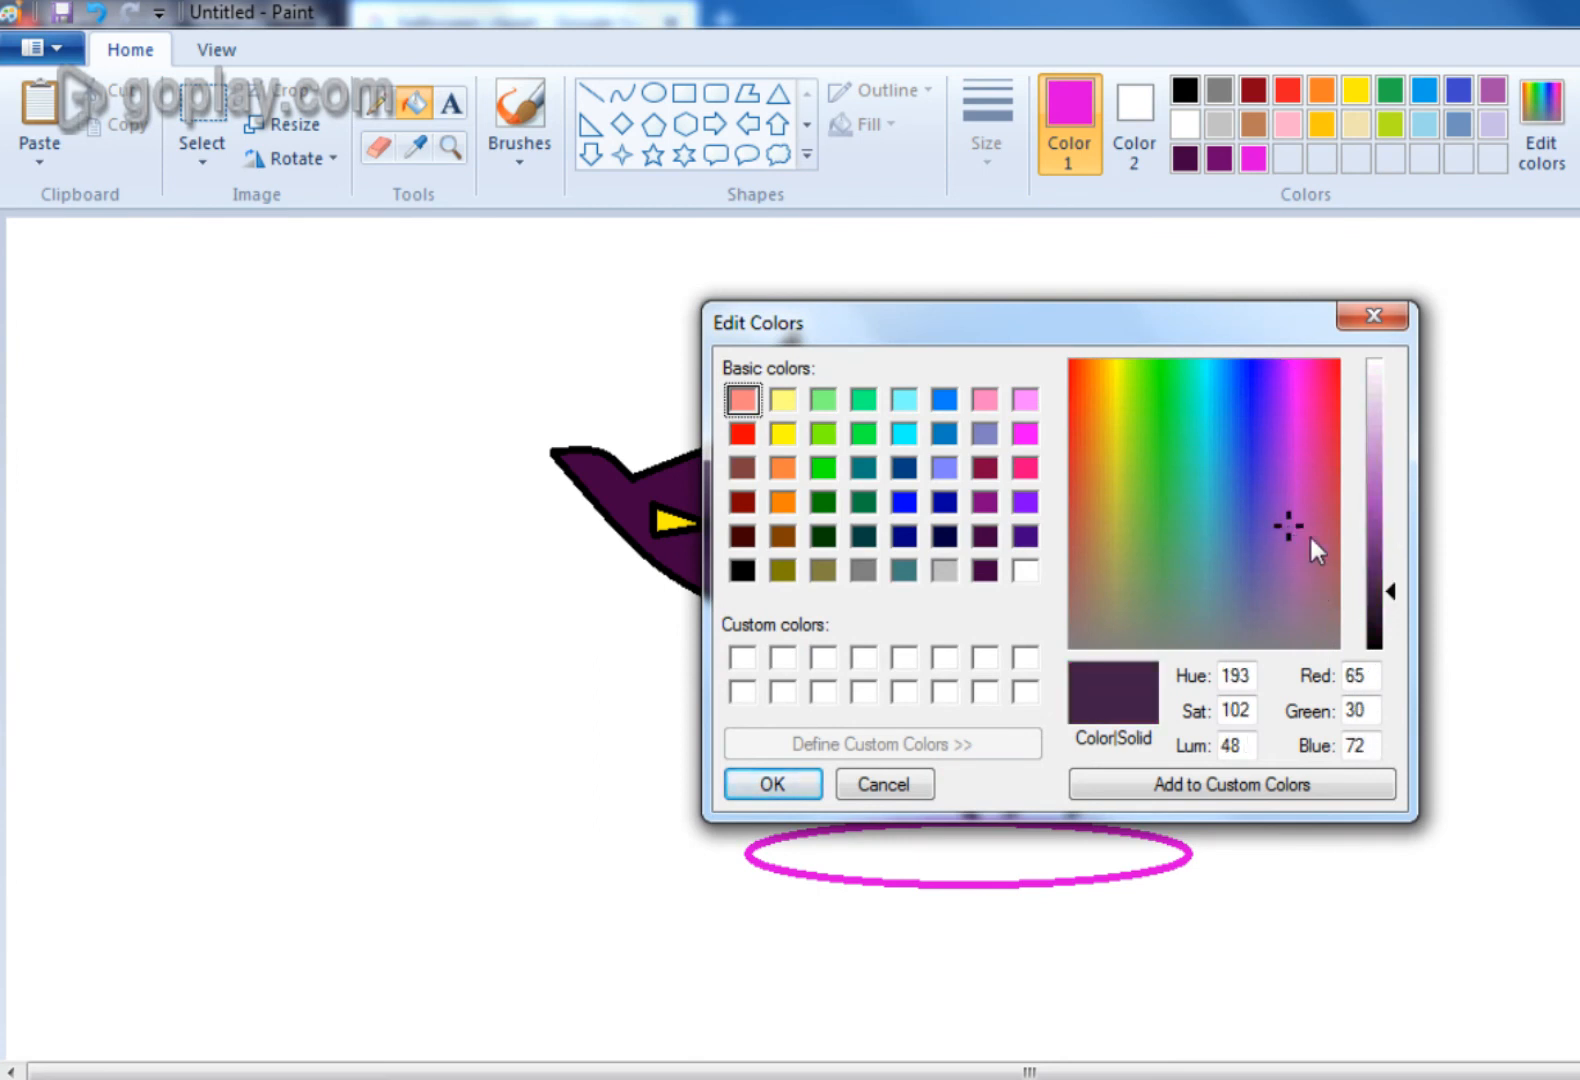
{"action": "left_click", "coordinate": [1386, 541]}
{"action": "left_click", "coordinate": [1388, 528]}
{"action": "left_click", "coordinate": [1379, 546]}
{"action": "left_click", "coordinate": [1379, 566]}
{"action": "left_click", "coordinate": [772, 783]}
{"action": "left_click", "coordinate": [893, 815]}
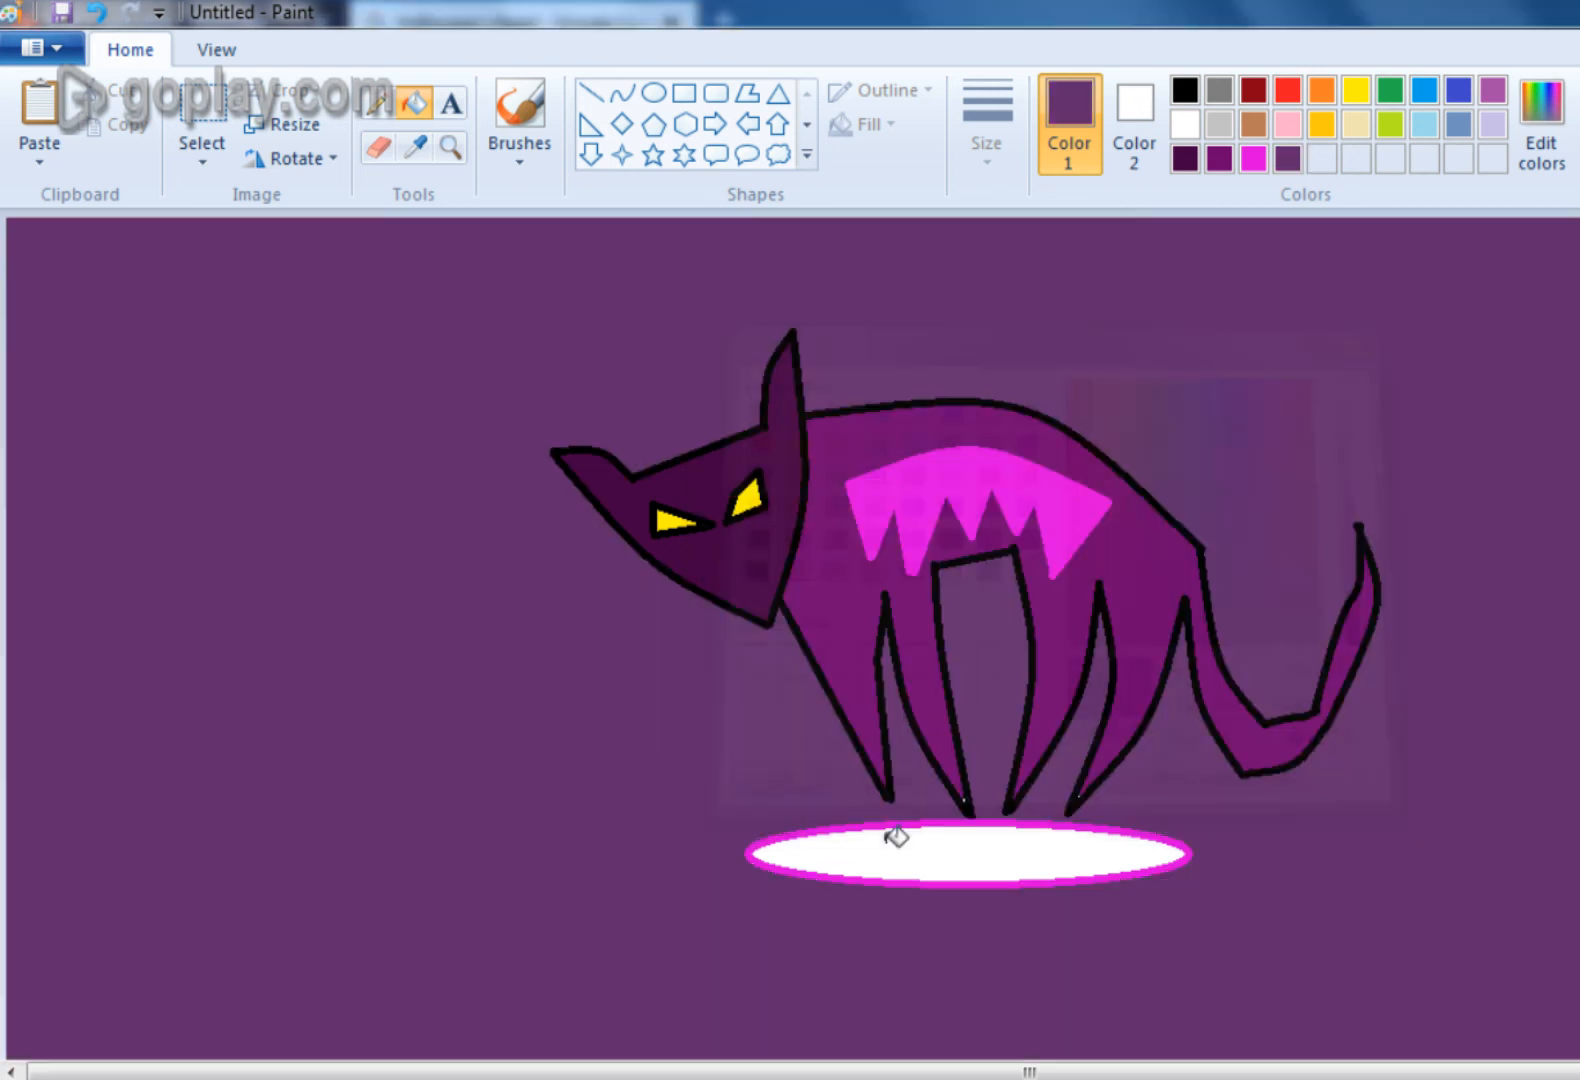
{"action": "left_click", "coordinate": [895, 837]}
{"action": "key", "text": "ctrl+z"}
{"action": "key", "text": "ctrl+z"}
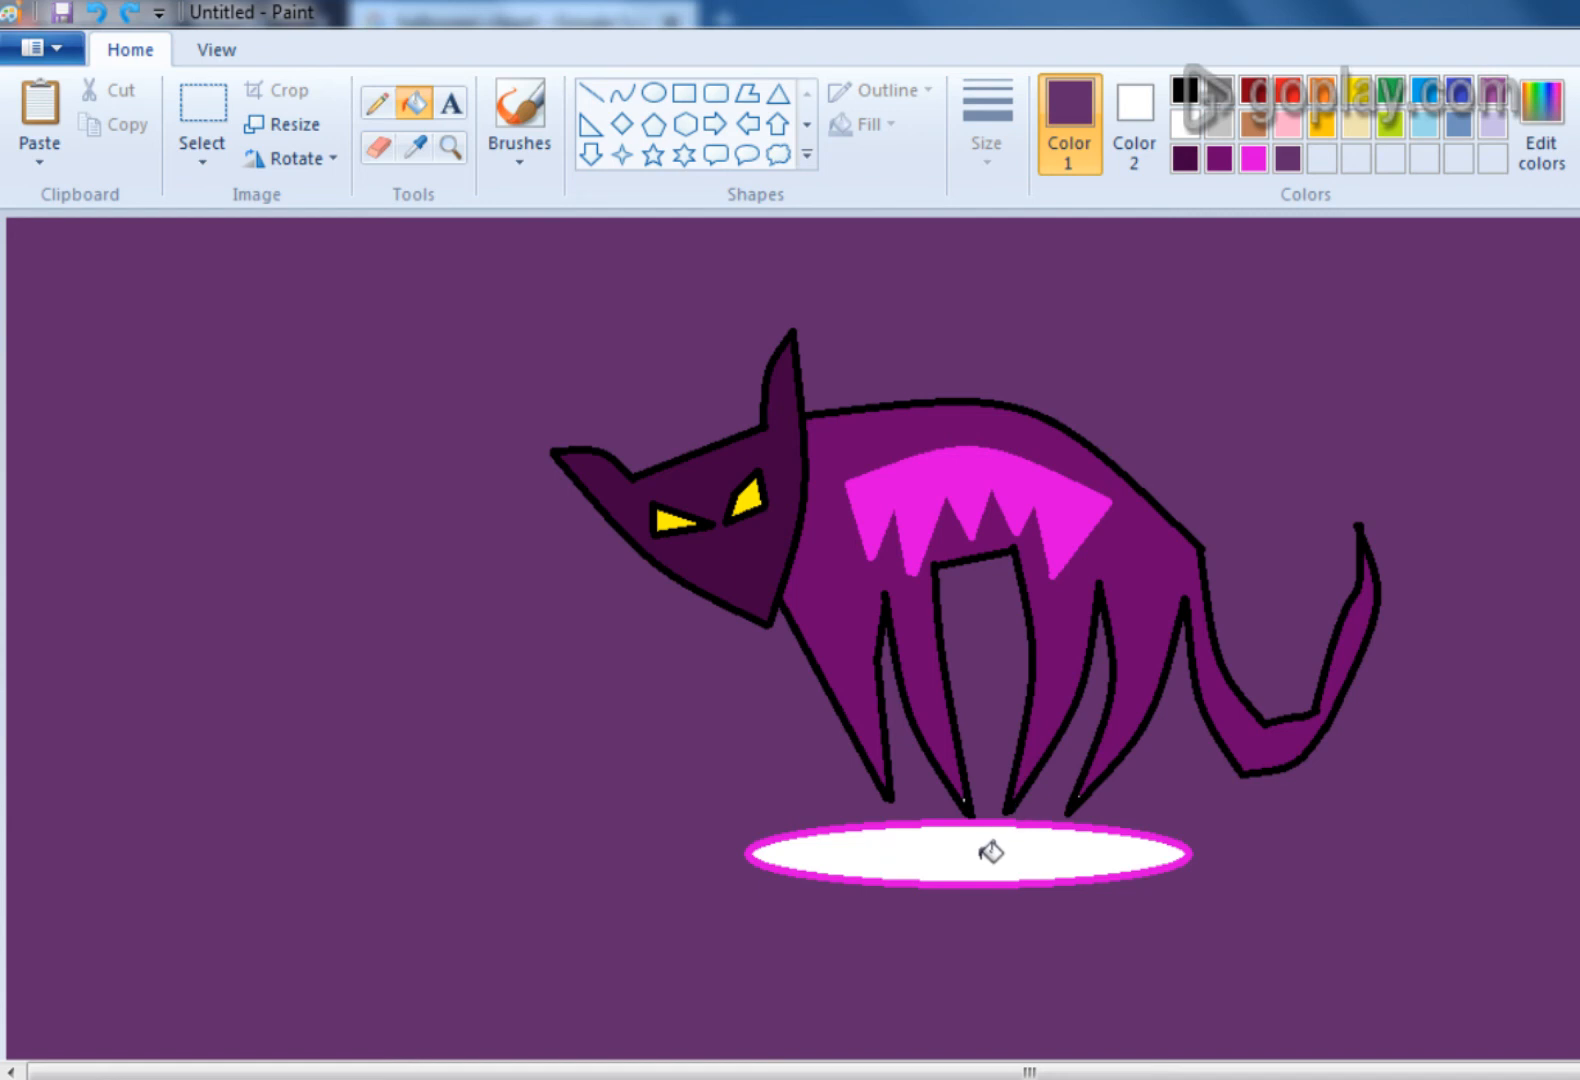
- Fill the ellipse under the feet and recolour its outline with the muted purple
{"action": "left_click", "coordinate": [982, 861]}
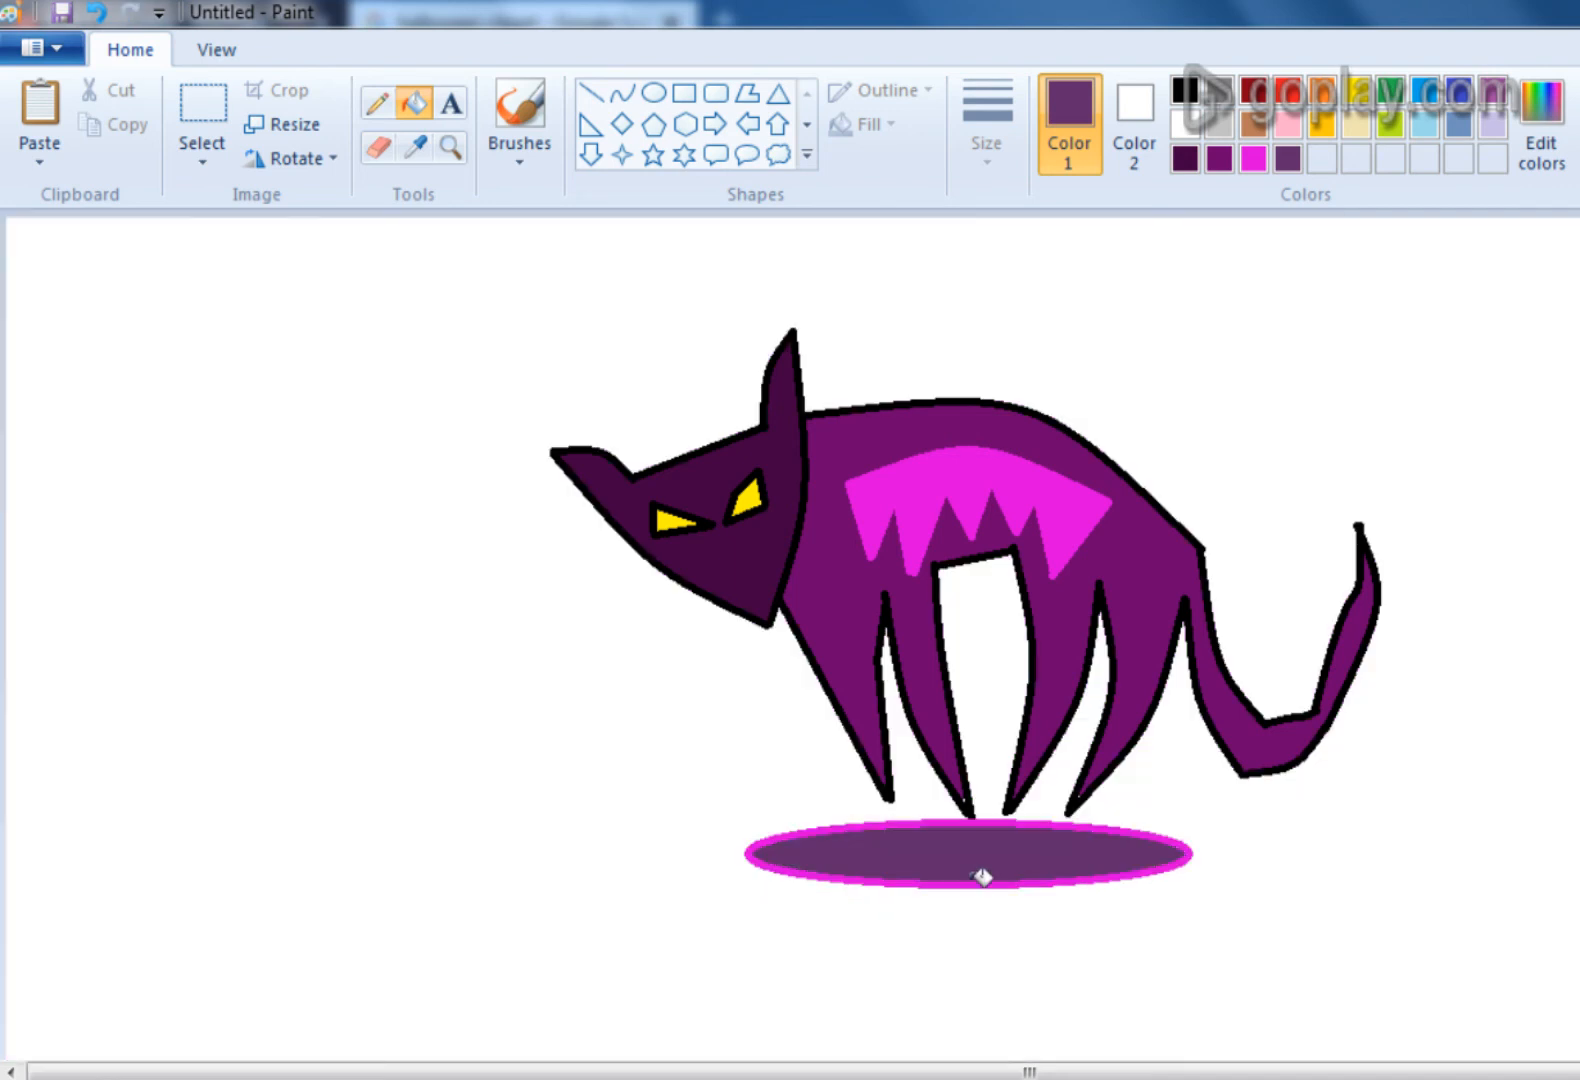
{"action": "left_click", "coordinate": [982, 877]}
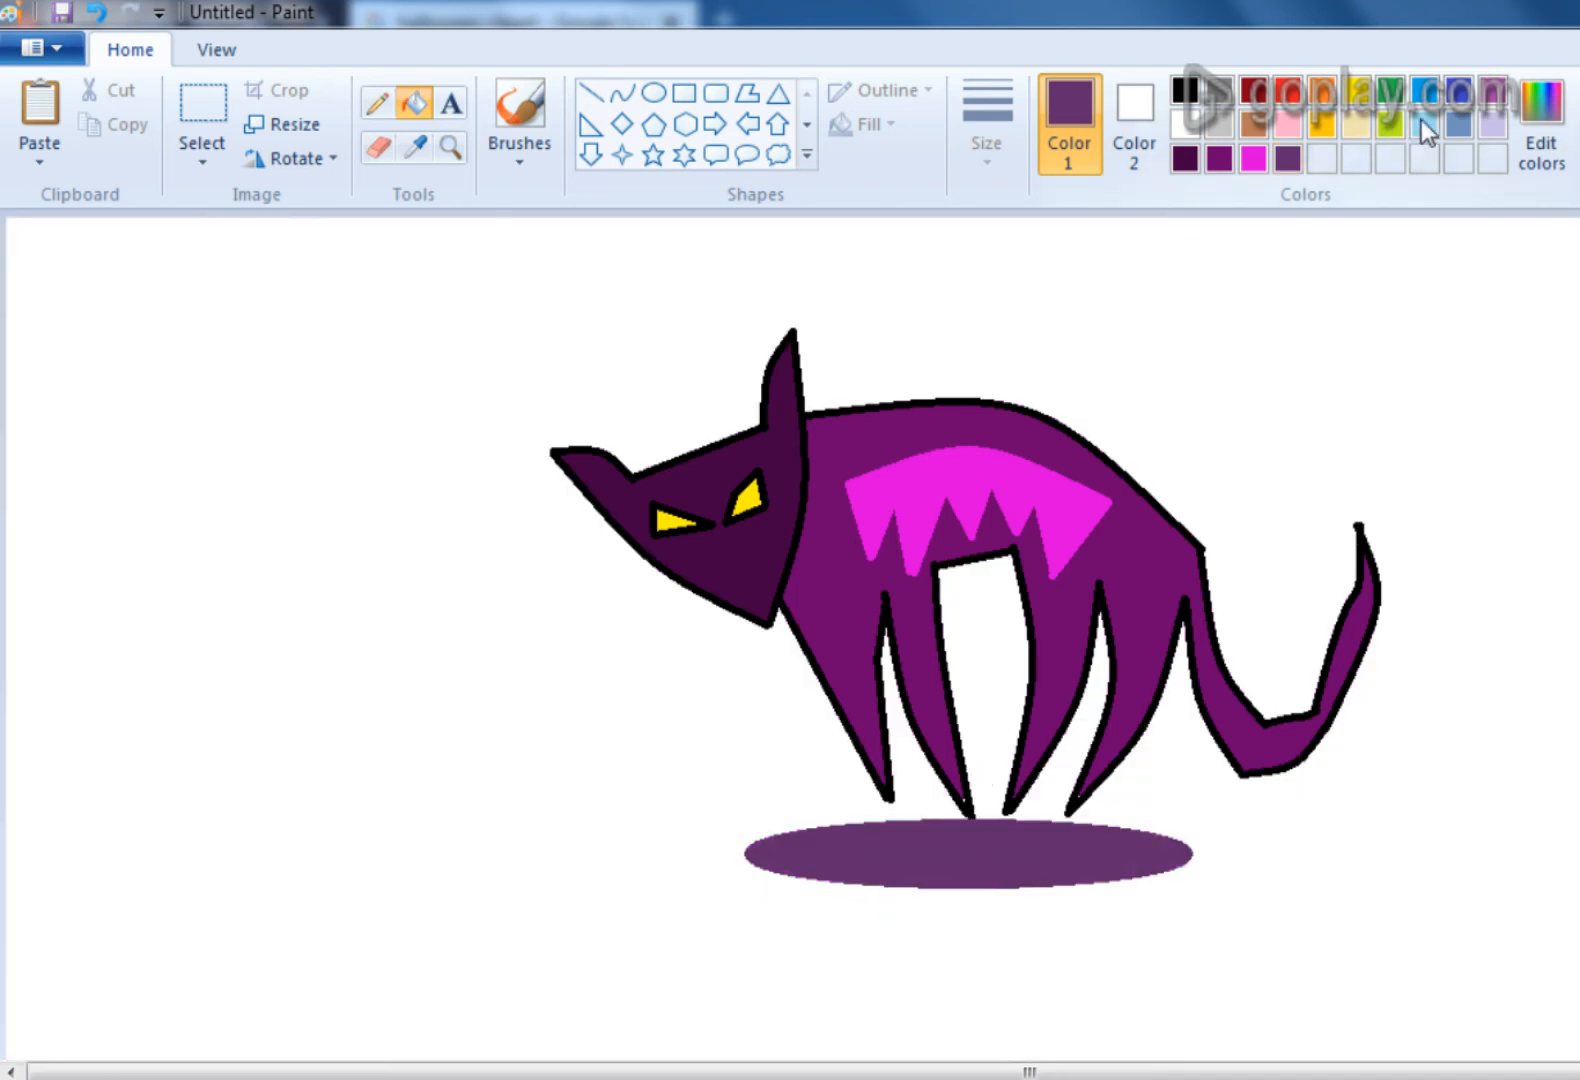
- Mix a lighter muted purple with red 128, green 90 and blue 152 and refill the ellipse under the cat with it
{"action": "left_click", "coordinate": [1541, 125]}
{"action": "mouse_move", "coordinate": [1388, 528]}
{"action": "left_mouse_down"}
{"action": "mouse_move", "coordinate": [1388, 547]}
{"action": "mouse_move", "coordinate": [1390, 522]}
{"action": "left_mouse_up"}
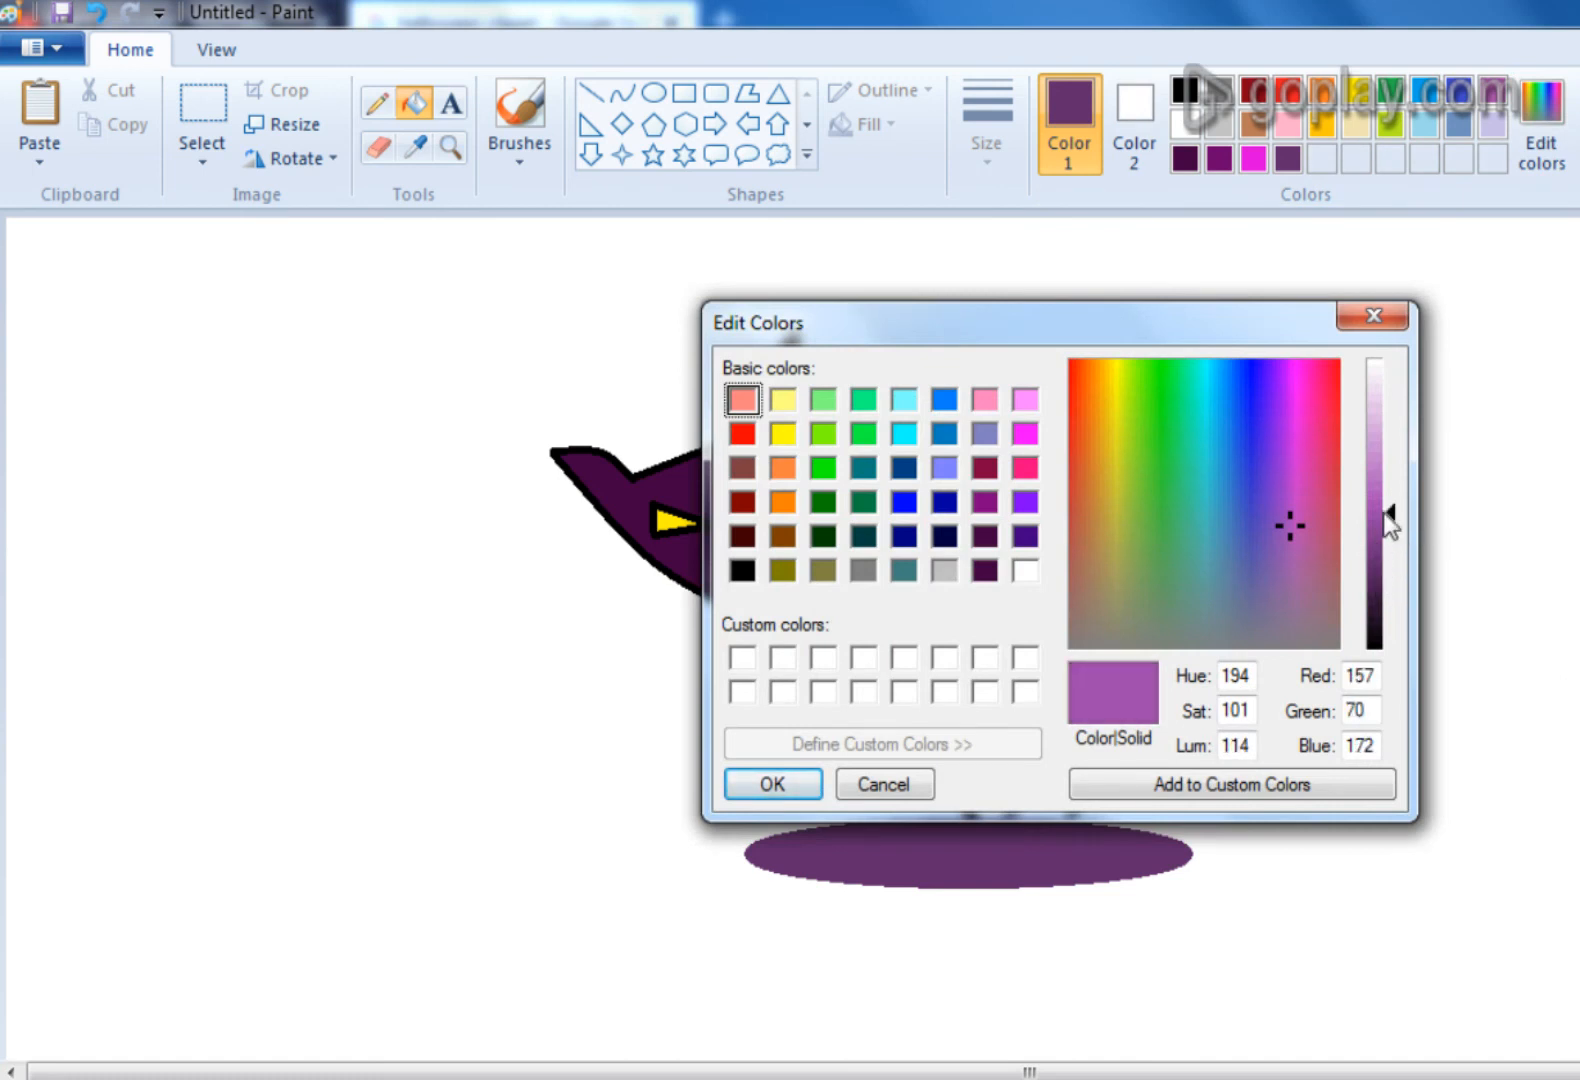
{"action": "left_click_drag", "start_coordinate": [1297, 560], "coordinate": [1278, 578]}
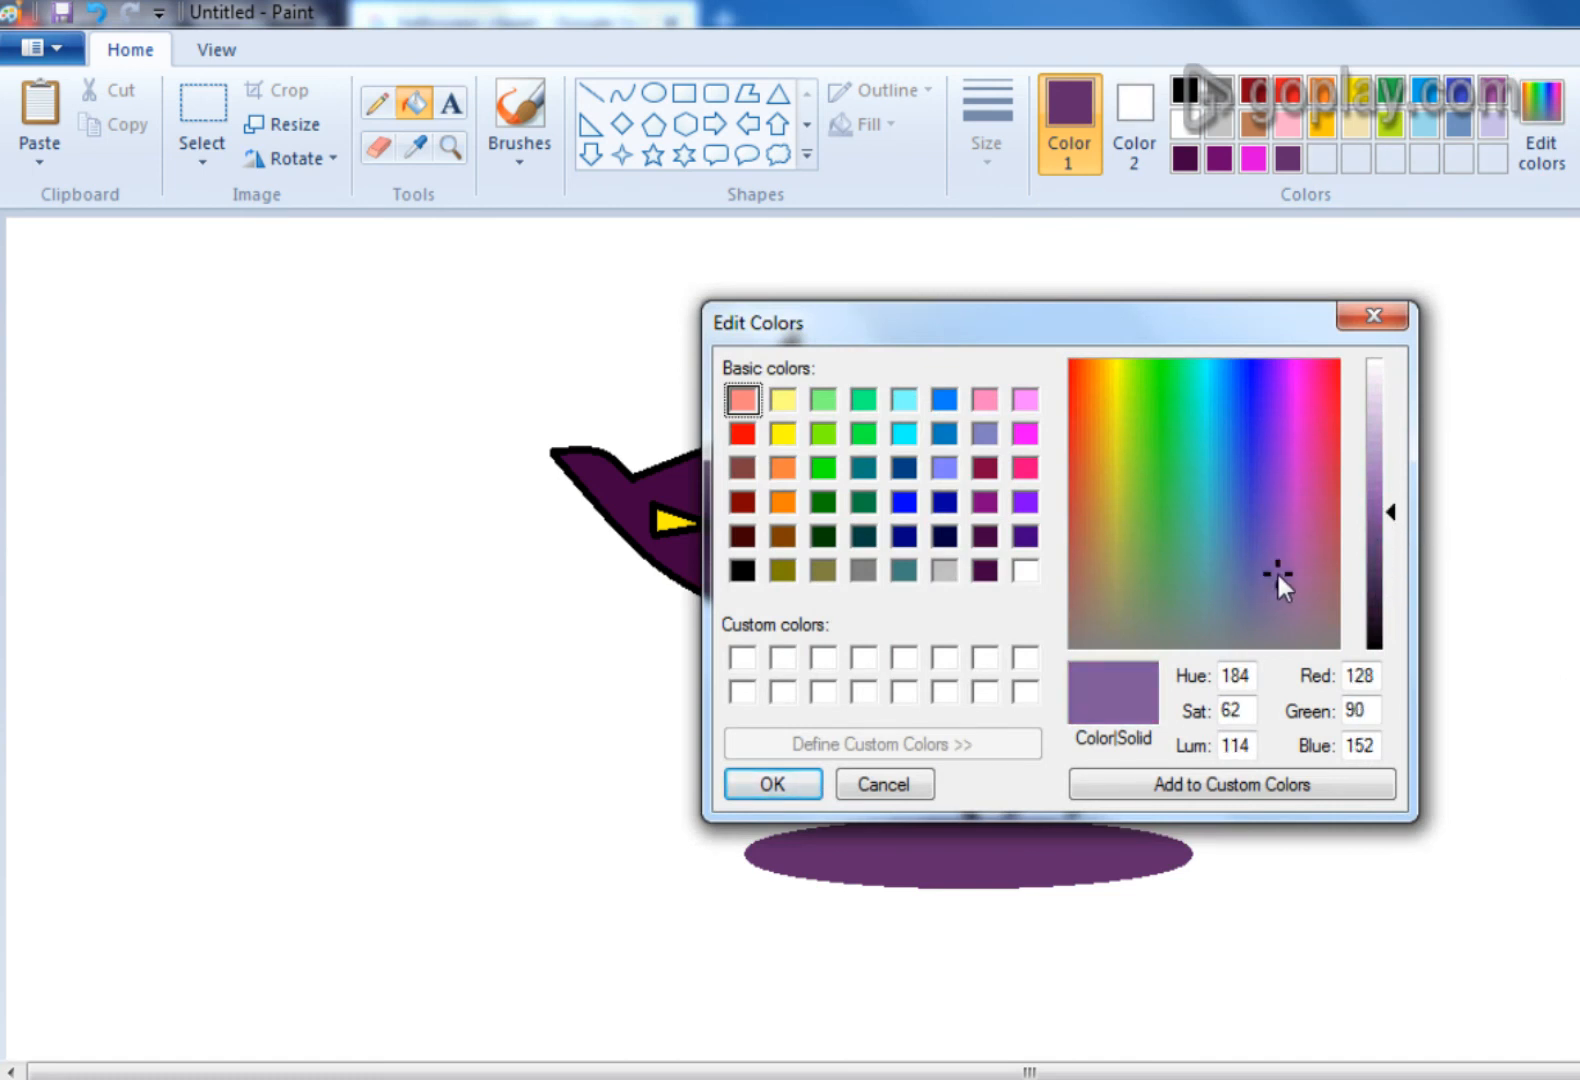
{"action": "left_click", "coordinate": [774, 783]}
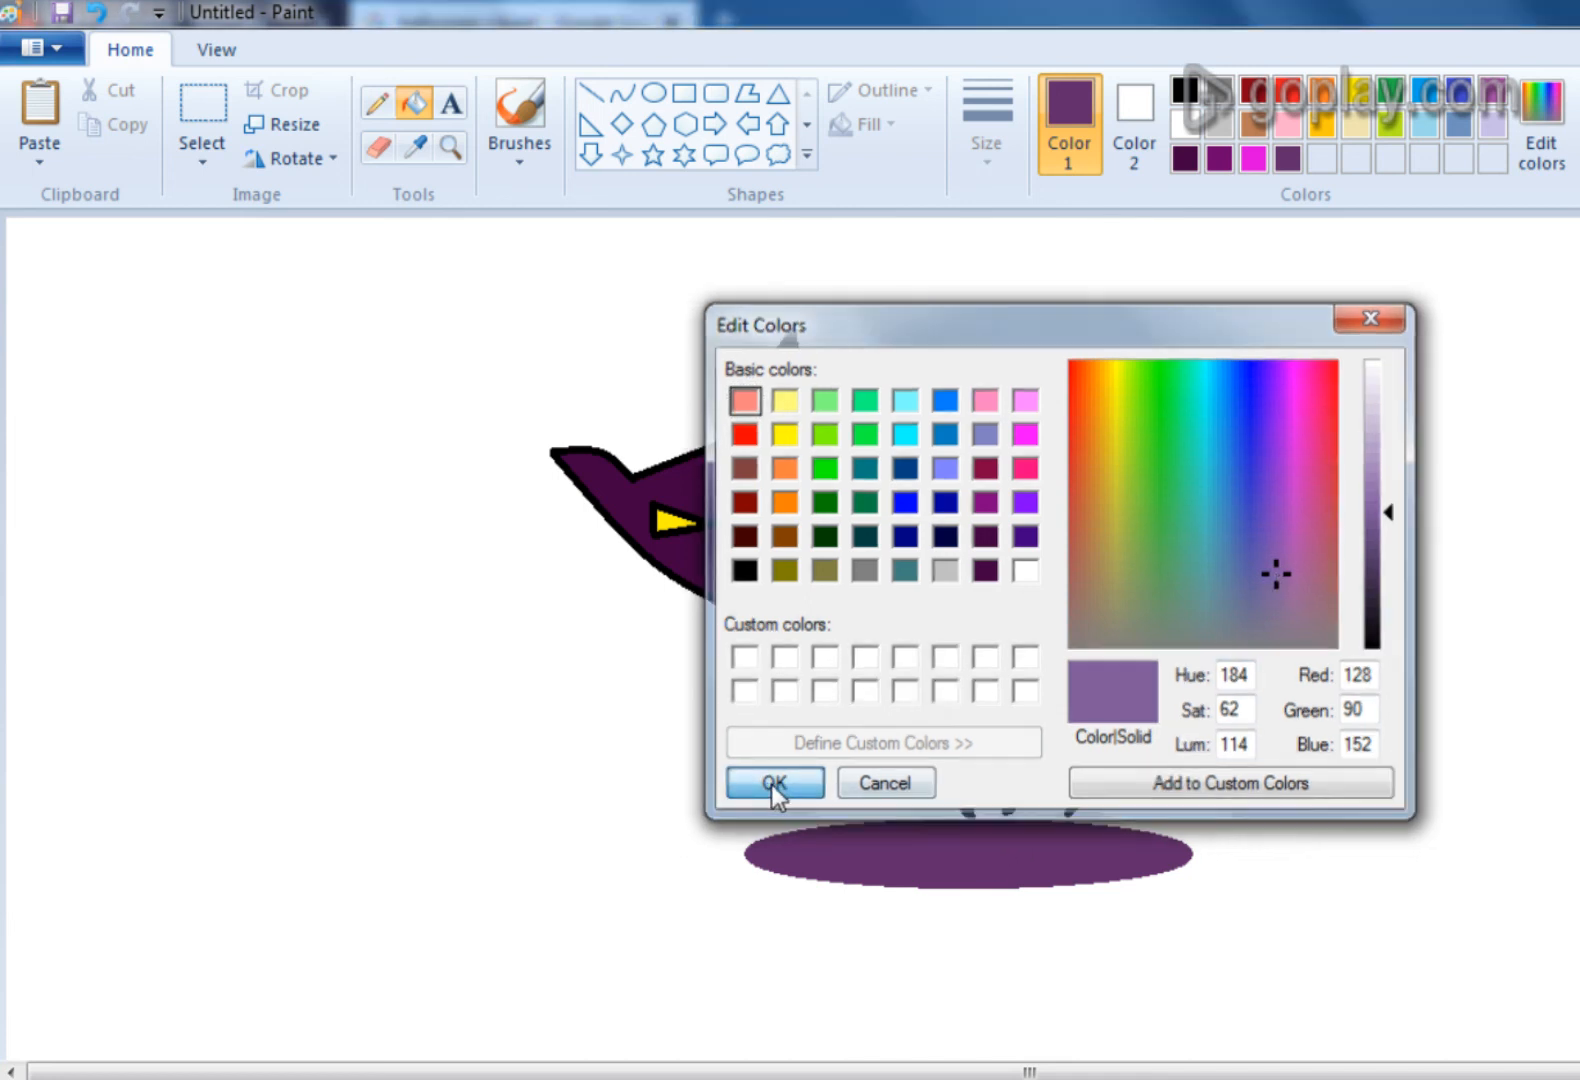
{"action": "left_click", "coordinate": [917, 841]}
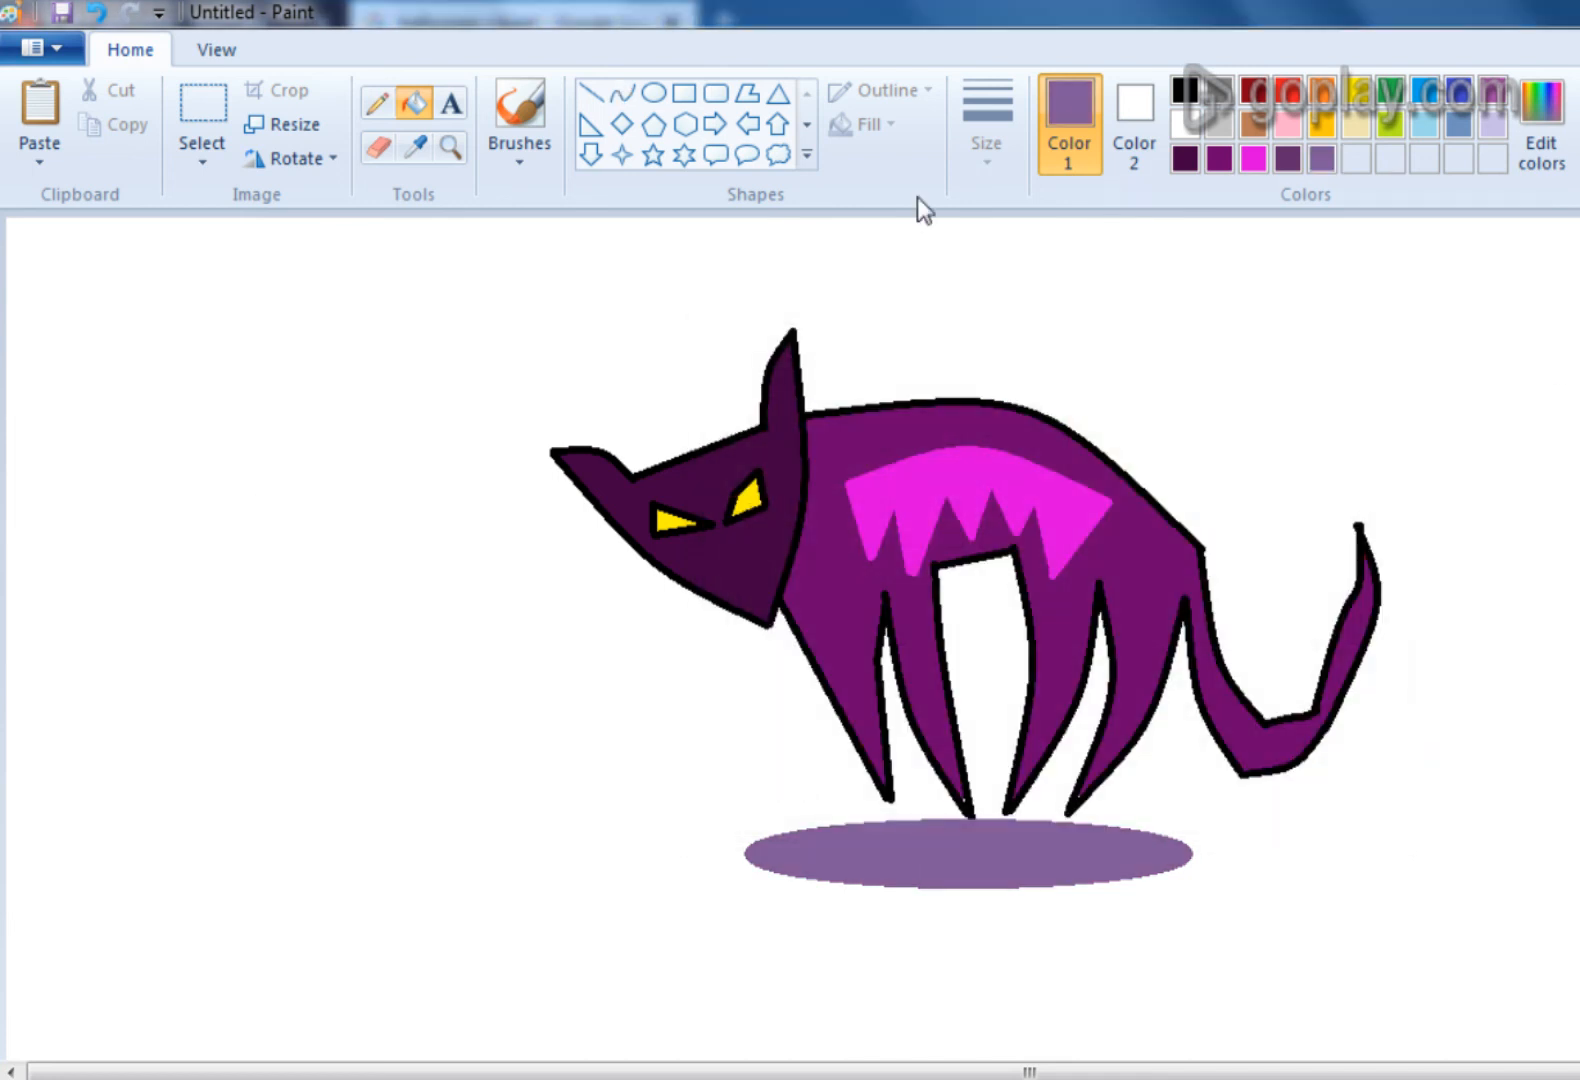
- Fill the white background around the cat with black
{"action": "left_click", "coordinate": [1185, 90]}
{"action": "left_click", "coordinate": [1262, 340]}
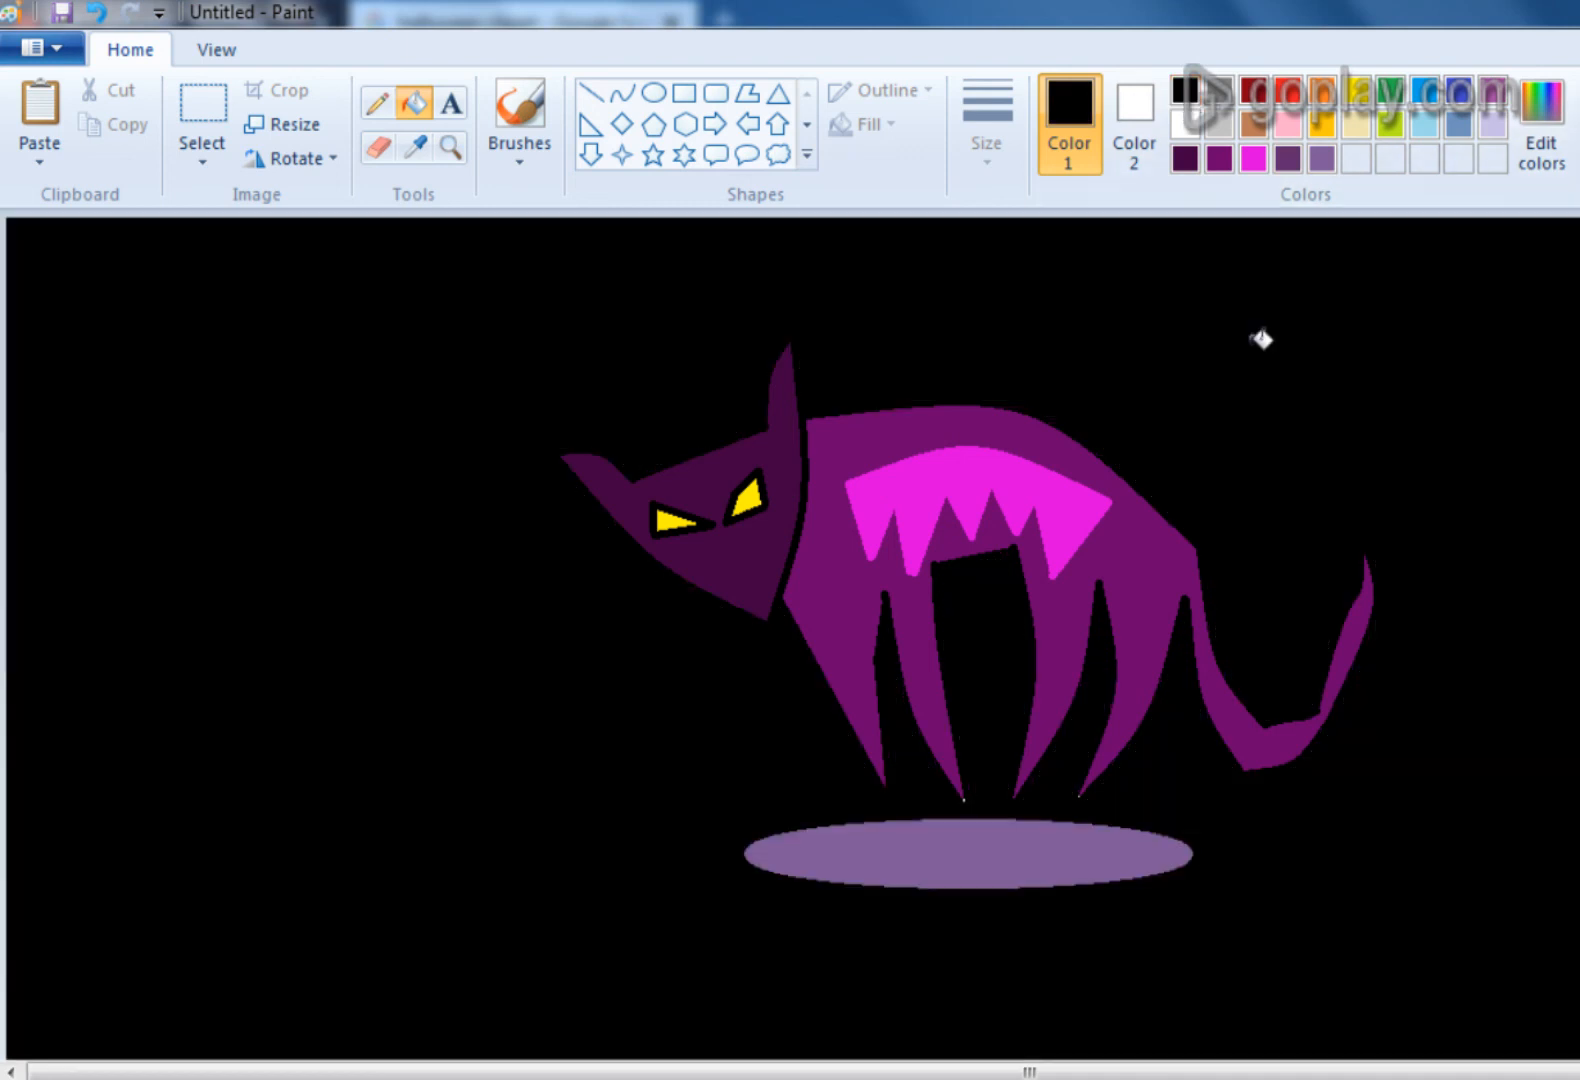